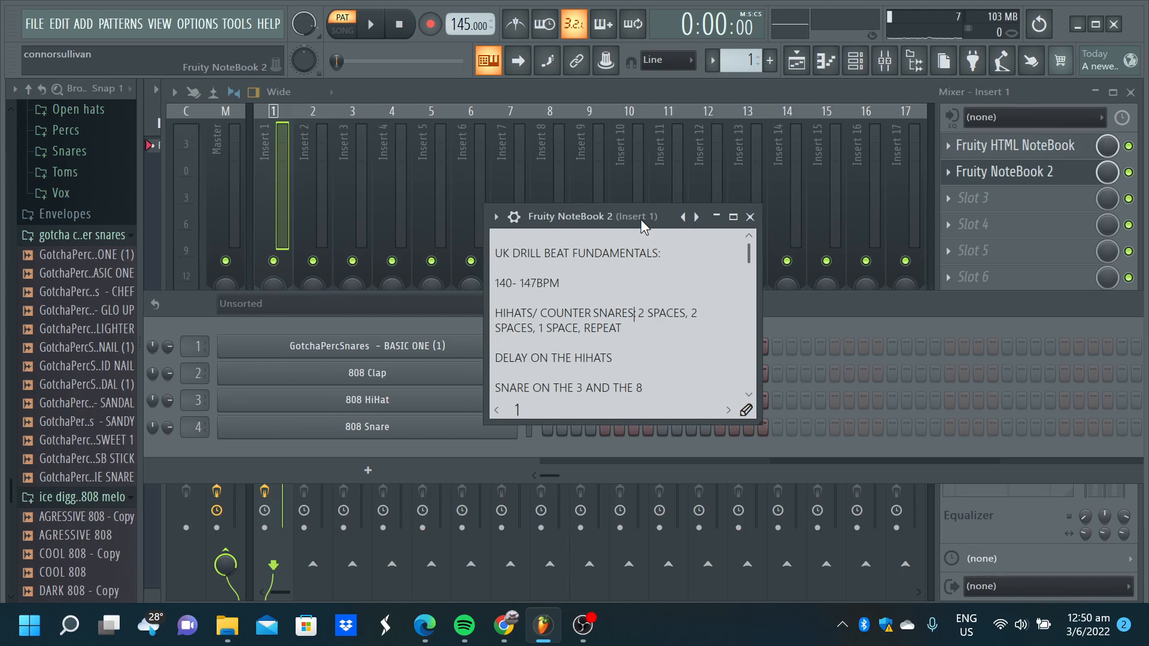
- Examine the UK drill notes on tempo, hi-hat and counter snare spacing, hi-hat delay, snare placement and the soft clipper
{"action": "left_click", "coordinate": [741, 224]}
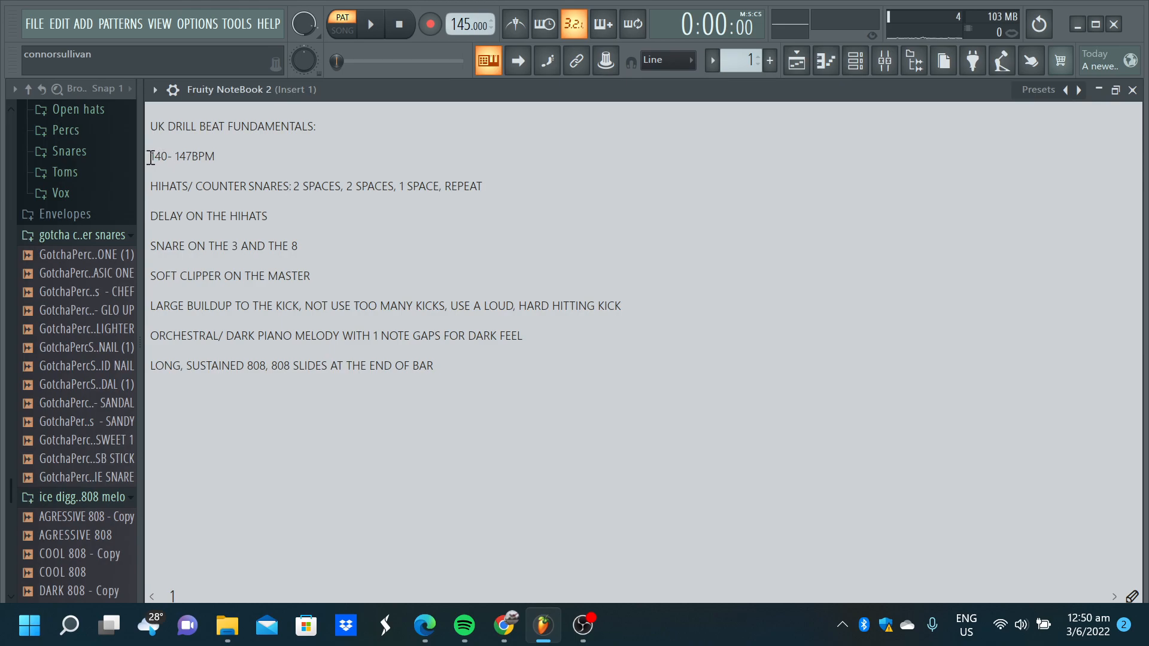
{"action": "left_click_drag", "start_coordinate": [154, 157], "coordinate": [225, 159]}
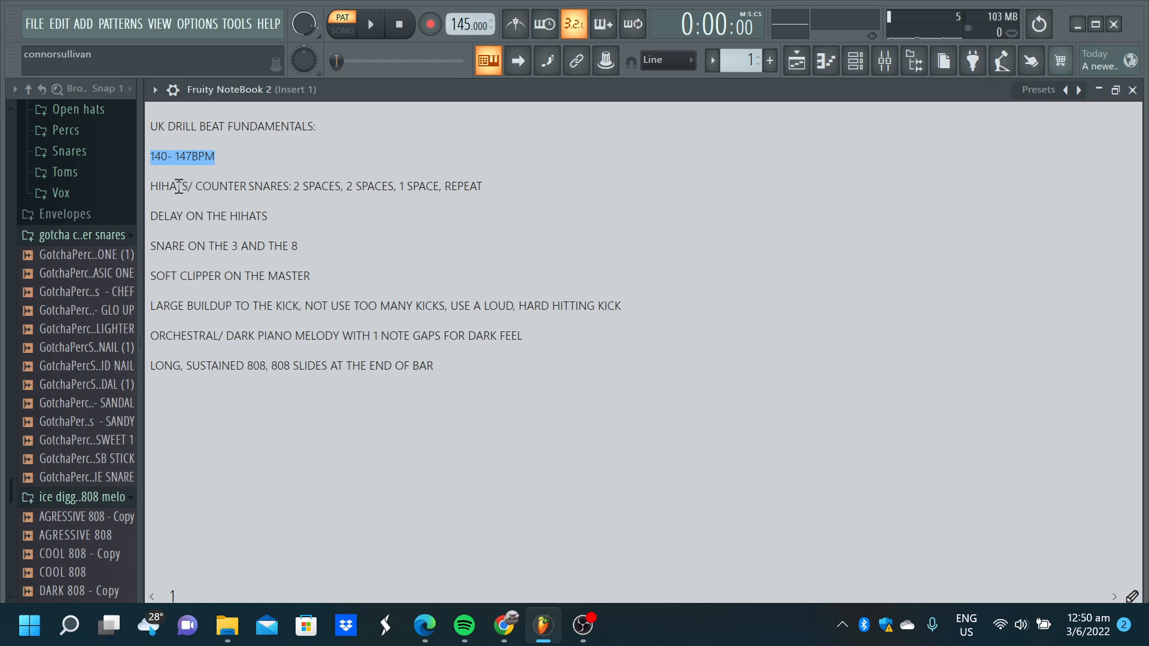
{"action": "left_click", "coordinate": [297, 190]}
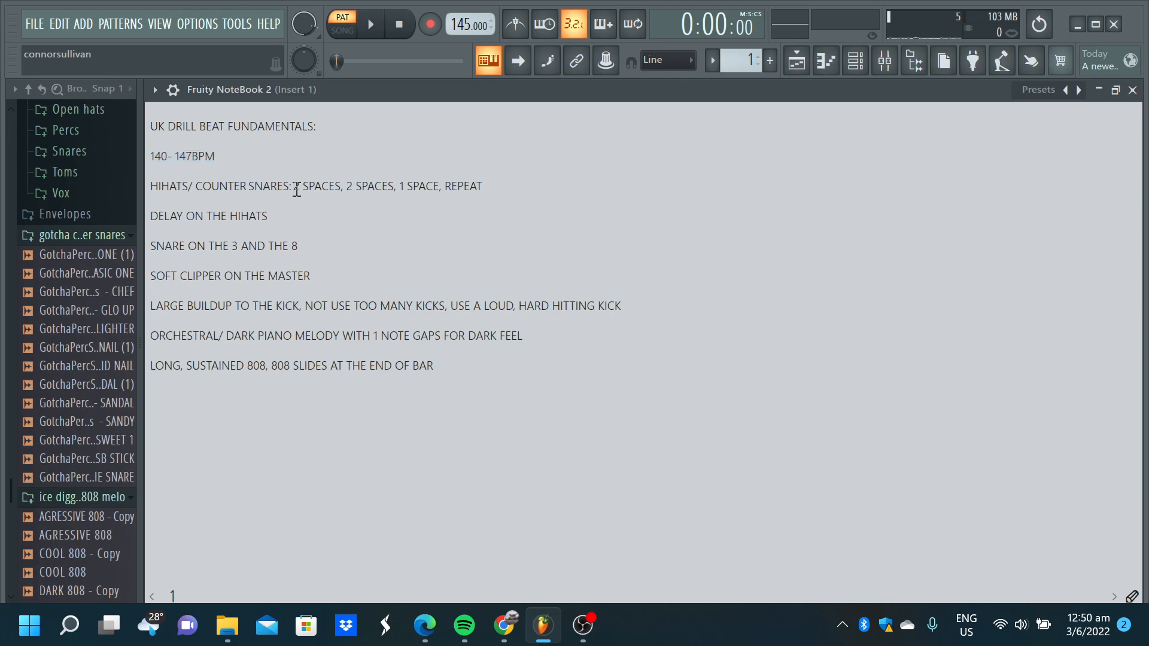
{"action": "left_click_drag", "start_coordinate": [296, 191], "coordinate": [478, 199]}
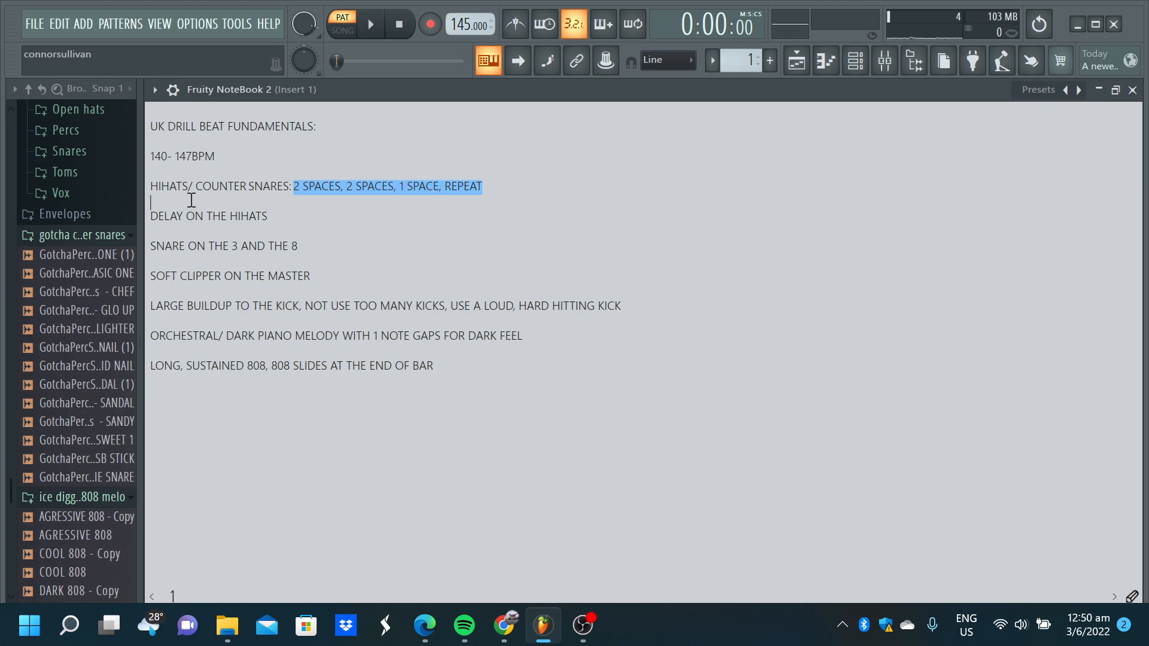
{"action": "left_click_drag", "start_coordinate": [150, 217], "coordinate": [276, 225]}
{"action": "left_click", "coordinate": [244, 217]}
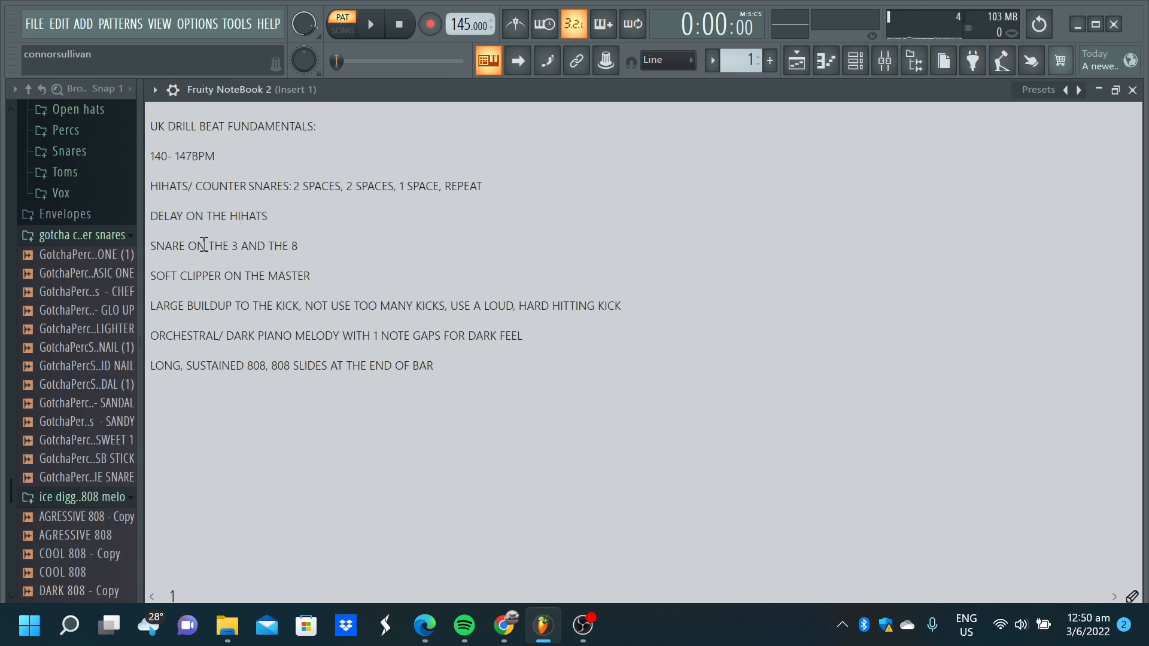
{"action": "left_click_drag", "start_coordinate": [149, 251], "coordinate": [321, 255]}
{"action": "left_click", "coordinate": [277, 254]}
{"action": "left_click_drag", "start_coordinate": [153, 277], "coordinate": [312, 276]}
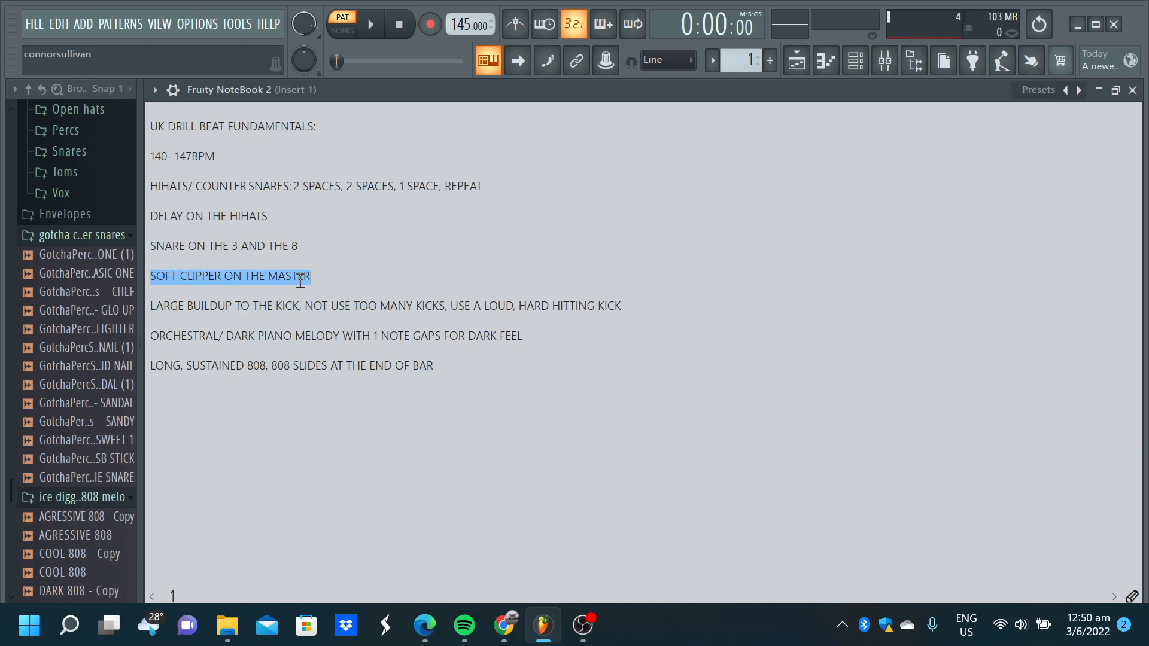
{"action": "left_click", "coordinate": [301, 281]}
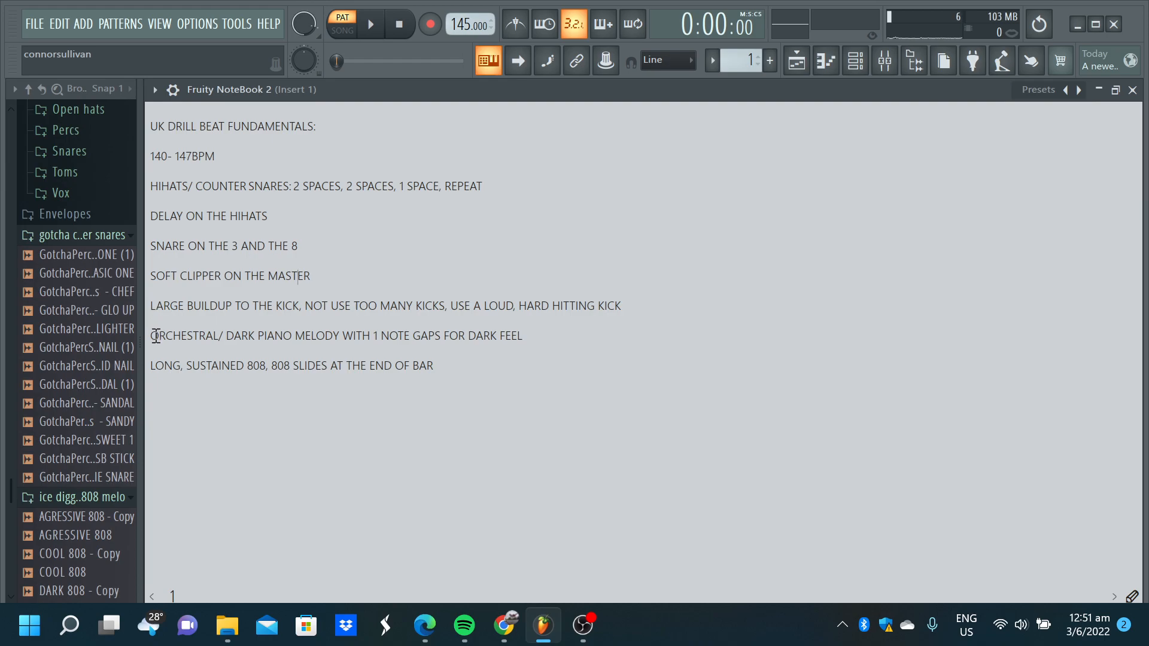
- Review the notes on the dark melody and sustained 808 slides, and close the notebook and the mixer
{"action": "left_click_drag", "start_coordinate": [153, 339], "coordinate": [521, 347]}
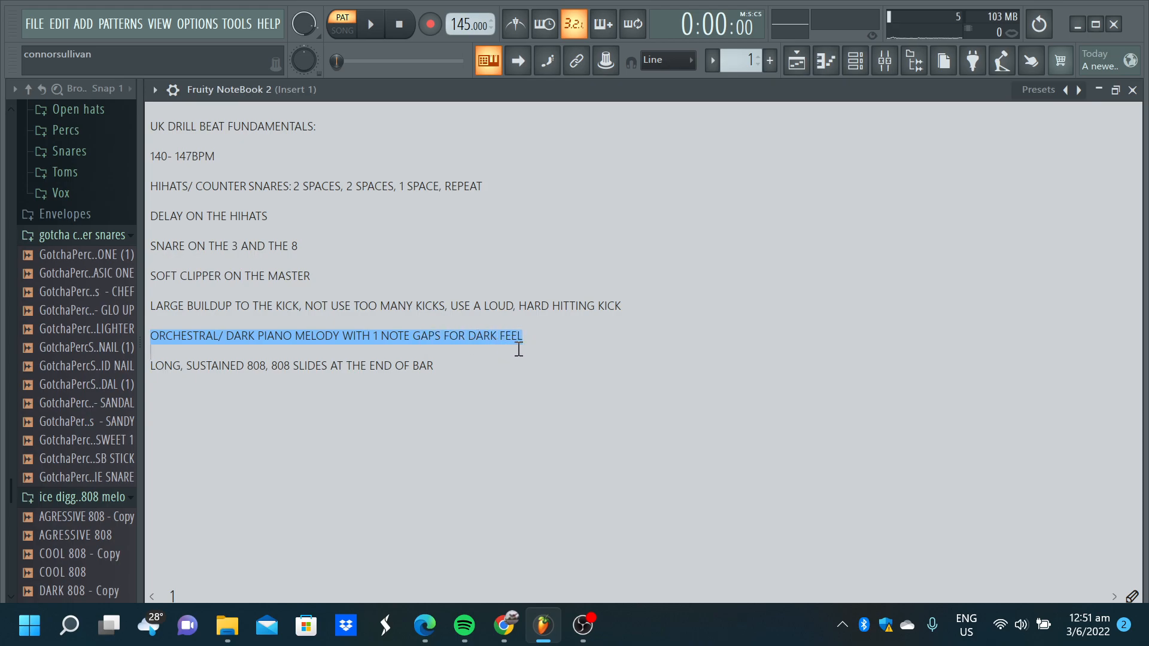
{"action": "left_click", "coordinate": [382, 322]}
{"action": "left_click_drag", "start_coordinate": [151, 339], "coordinate": [237, 334]}
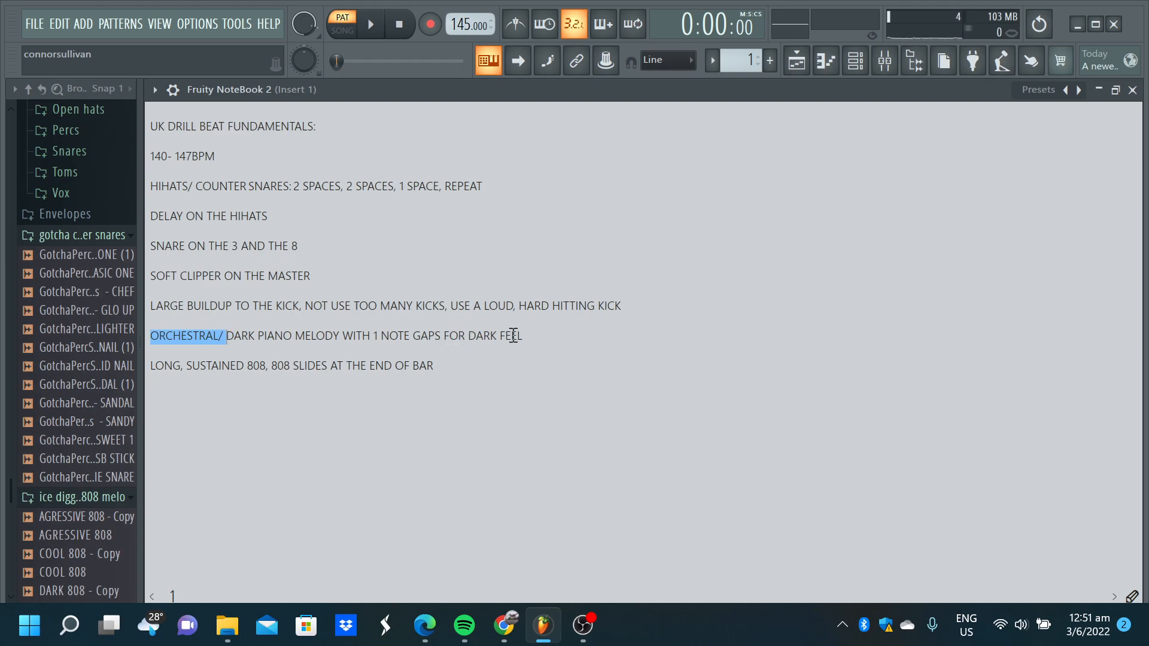
{"action": "left_click_drag", "start_coordinate": [526, 335], "coordinate": [381, 338]}
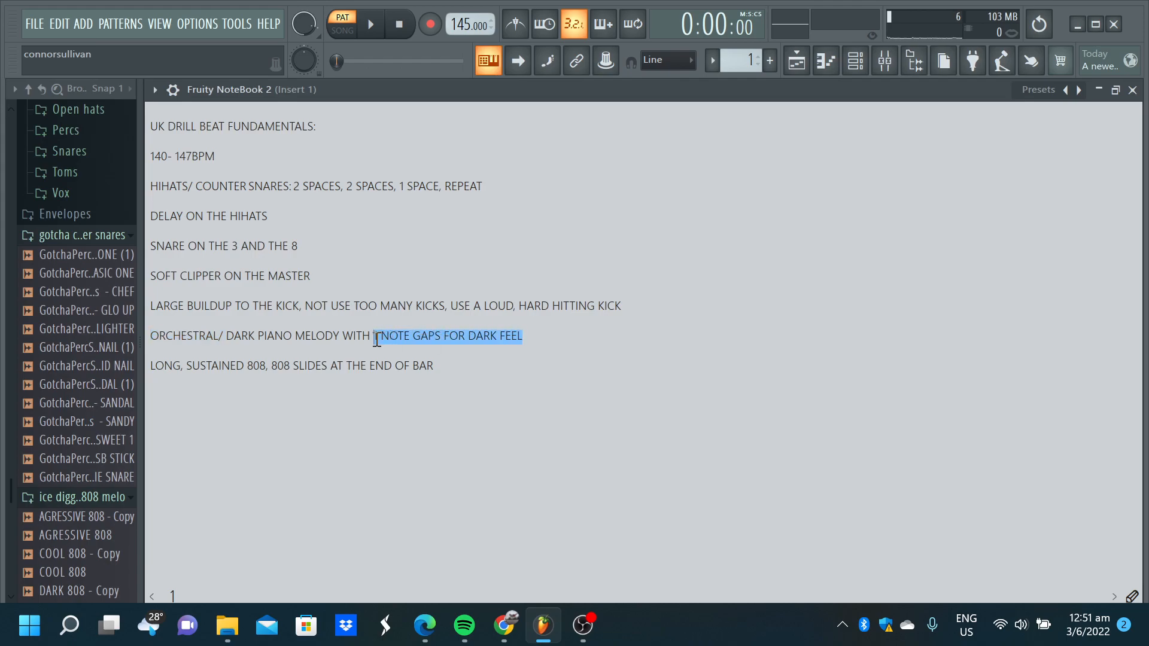
{"action": "left_click", "coordinate": [346, 366]}
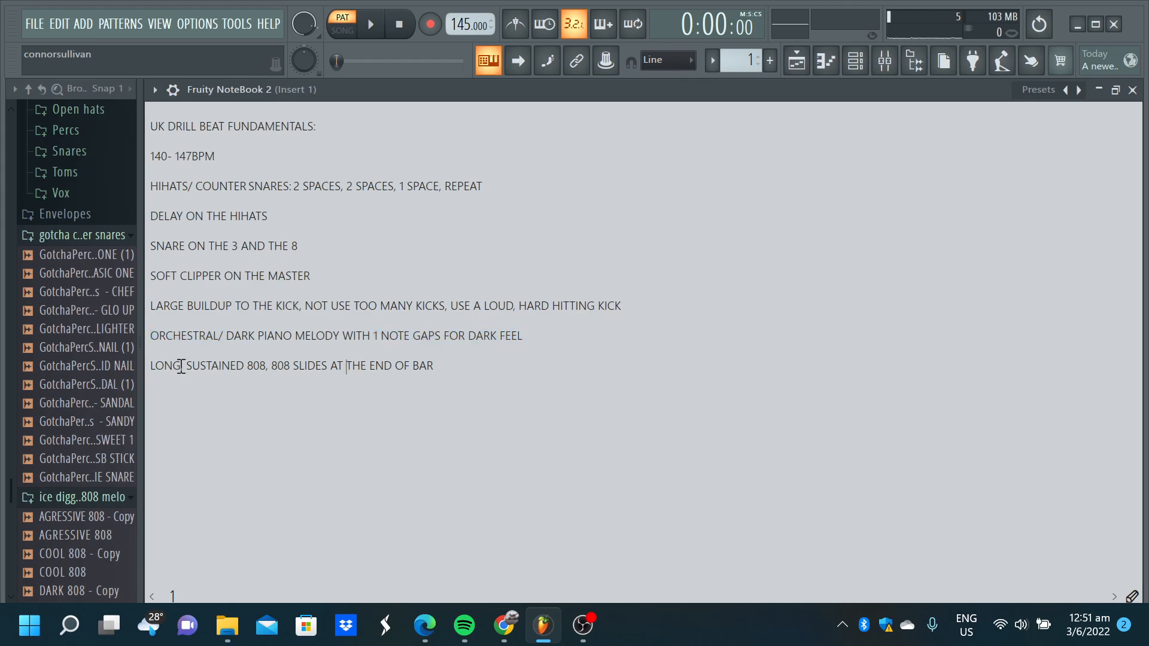
{"action": "left_click_drag", "start_coordinate": [153, 368], "coordinate": [472, 373]}
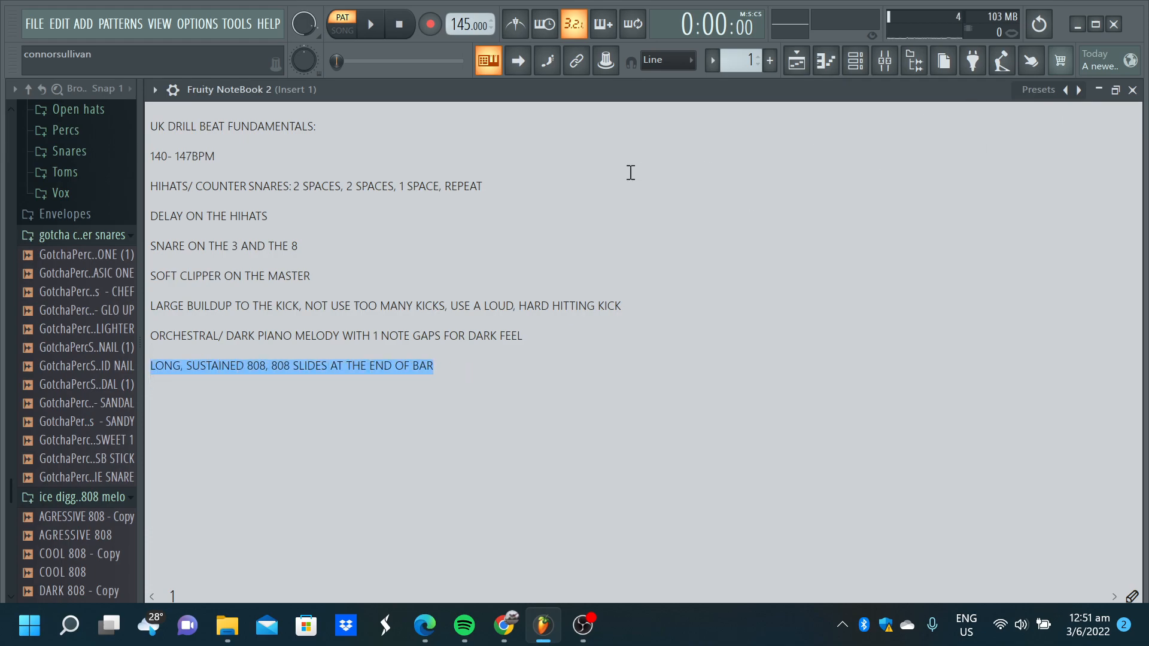
{"action": "left_click", "coordinate": [625, 90]}
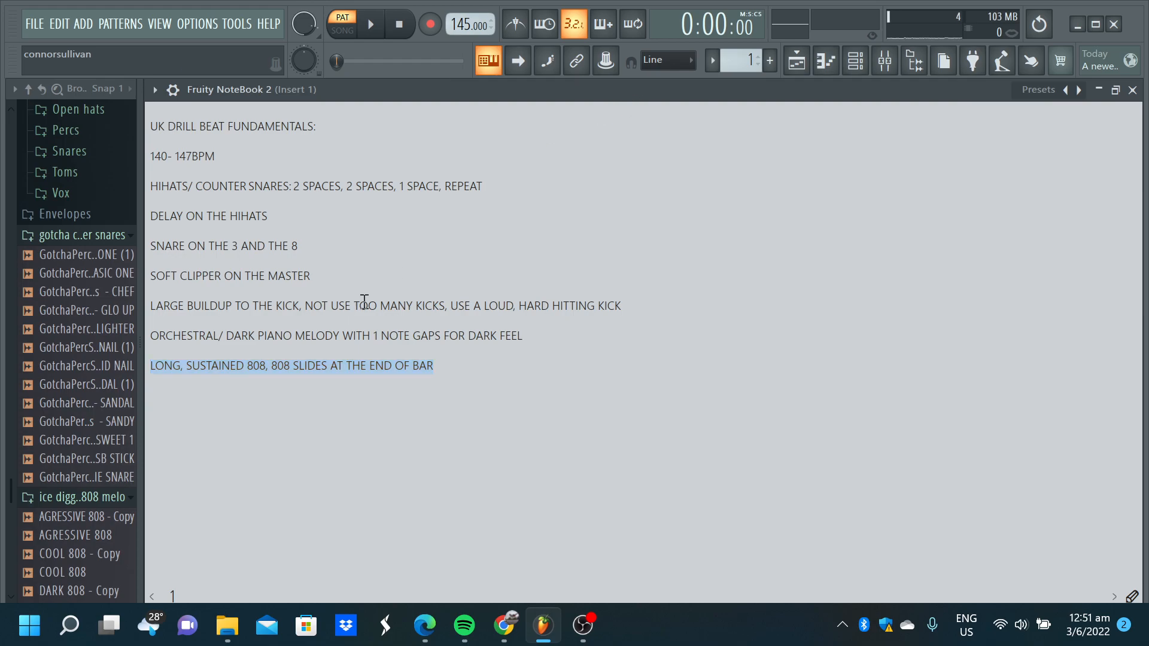
{"action": "left_click", "coordinate": [340, 330]}
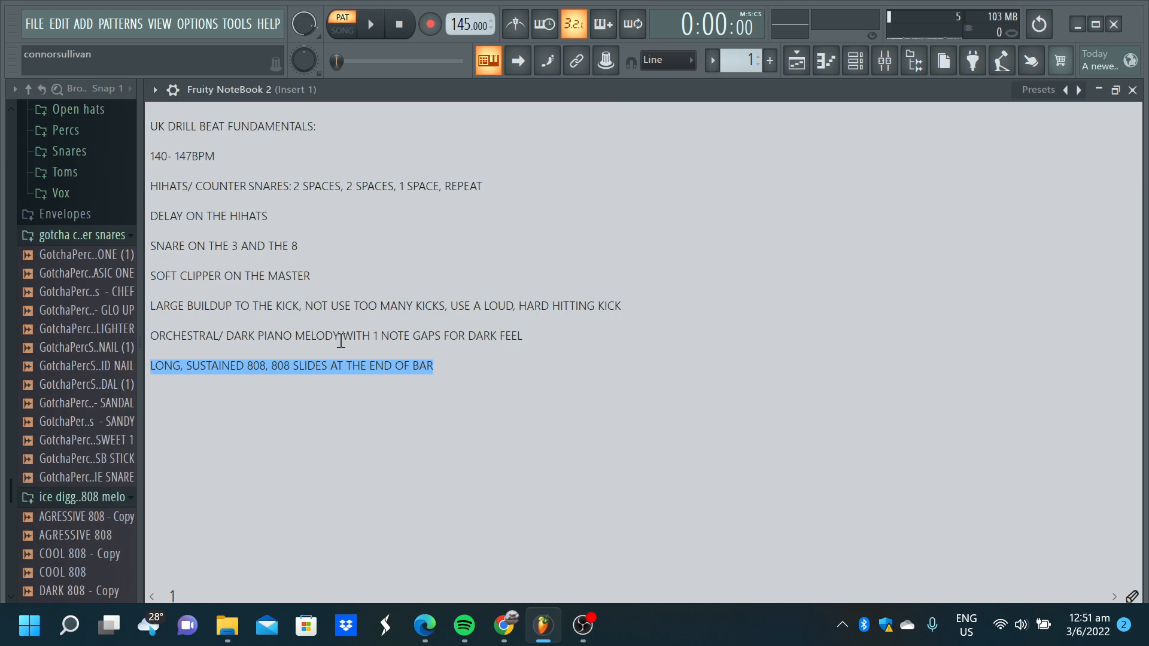
{"action": "left_click", "coordinate": [340, 346]}
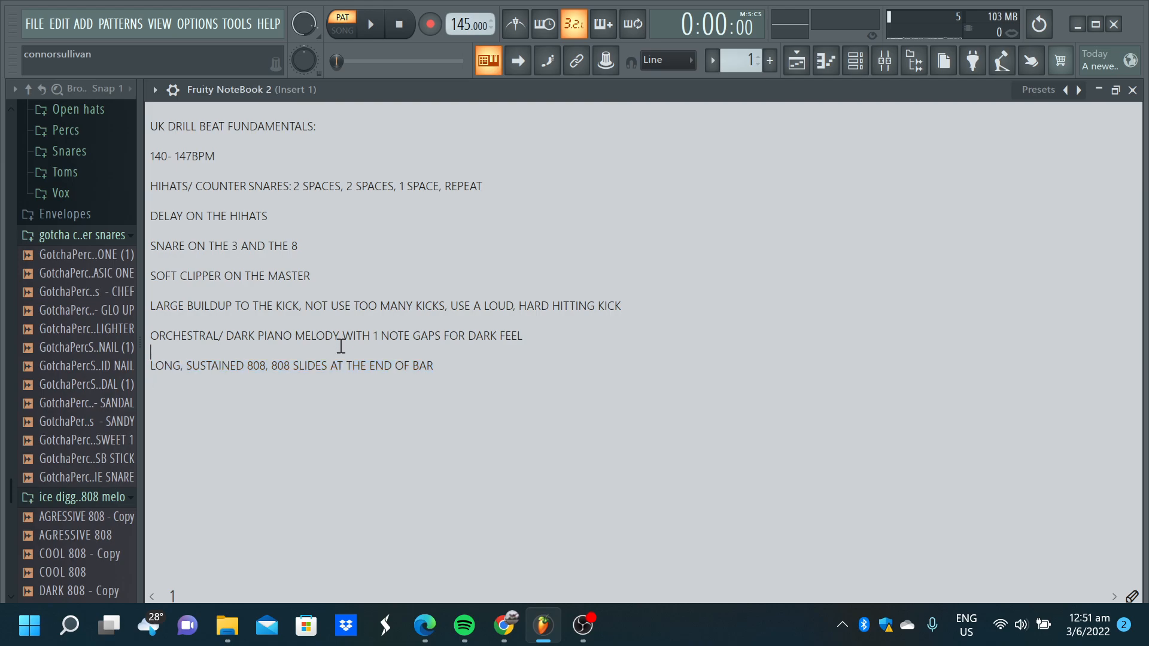
{"action": "left_click", "coordinate": [1133, 90]}
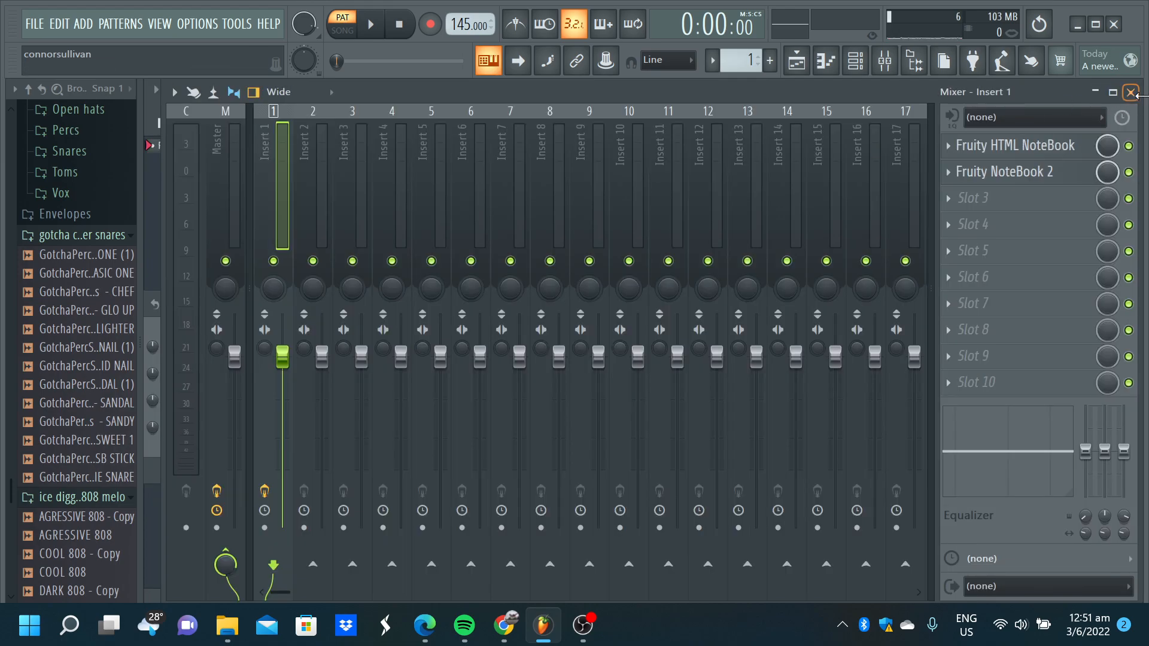
{"action": "left_click", "coordinate": [1131, 92]}
- Add the remaining counter snare hits on steps 7 and 9 of the GotchaPercSnares channel and open its piano roll
{"action": "left_click_drag", "start_coordinate": [754, 294], "coordinate": [623, 202]}
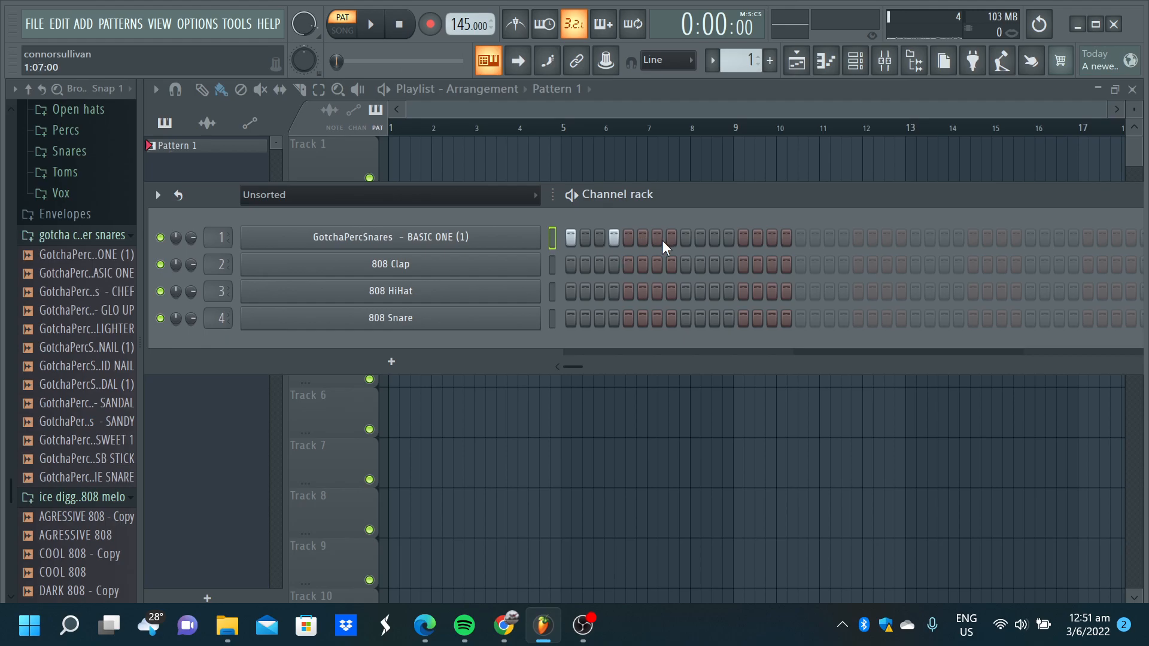
{"action": "left_click", "coordinate": [686, 238]}
{"action": "left_click", "coordinate": [826, 60]}
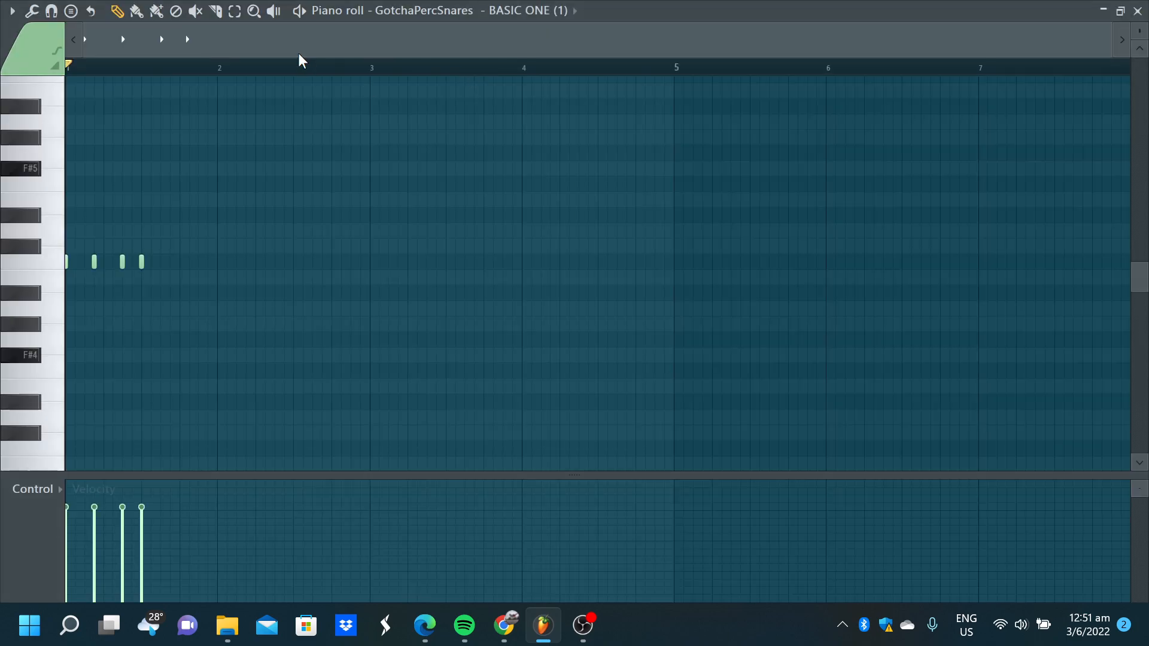
- Remove the counter snare hit at the half-bar and repeat the first half-bar's three hits to fill four bars
{"action": "left_click_drag", "start_coordinate": [145, 72], "coordinate": [9, 106]}
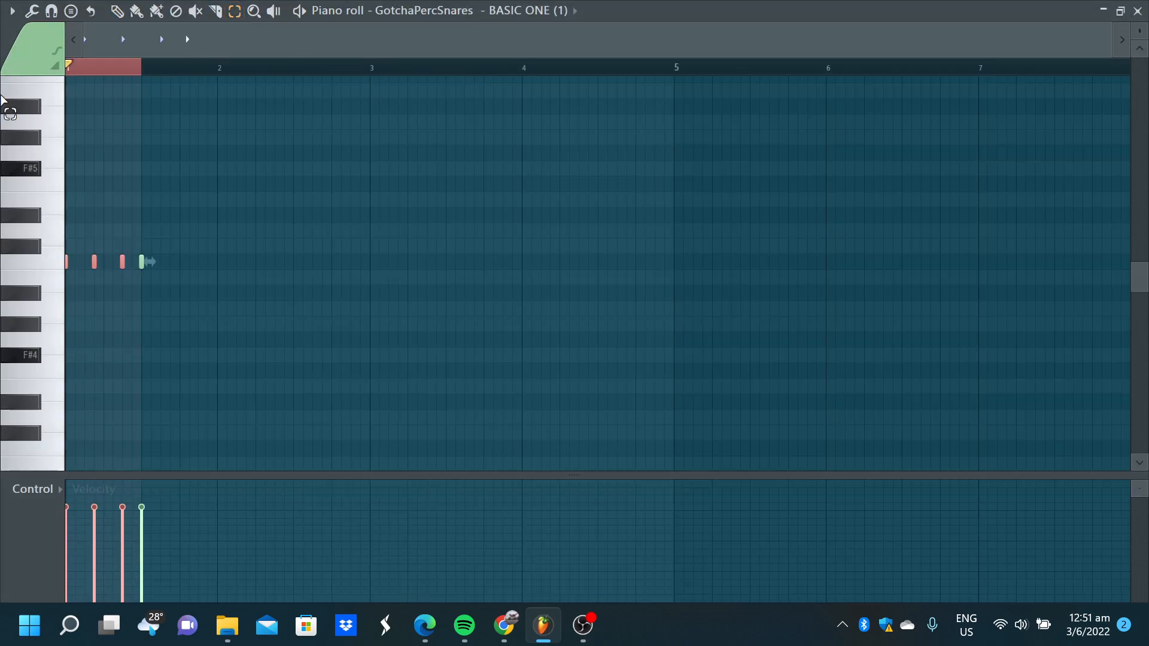
{"action": "left_click_drag", "start_coordinate": [146, 266], "coordinate": [136, 268]}
{"action": "key", "text": "Delete"}
{"action": "key", "text": "ctrl+b"}
{"action": "key", "text": "ctrl+b"}
{"action": "key", "text": "ctrl+b"}
{"action": "key", "text": "ctrl+b"}
{"action": "key", "text": "ctrl+b"}
{"action": "key", "text": "ctrl+b"}
{"action": "key", "text": "ctrl+b"}
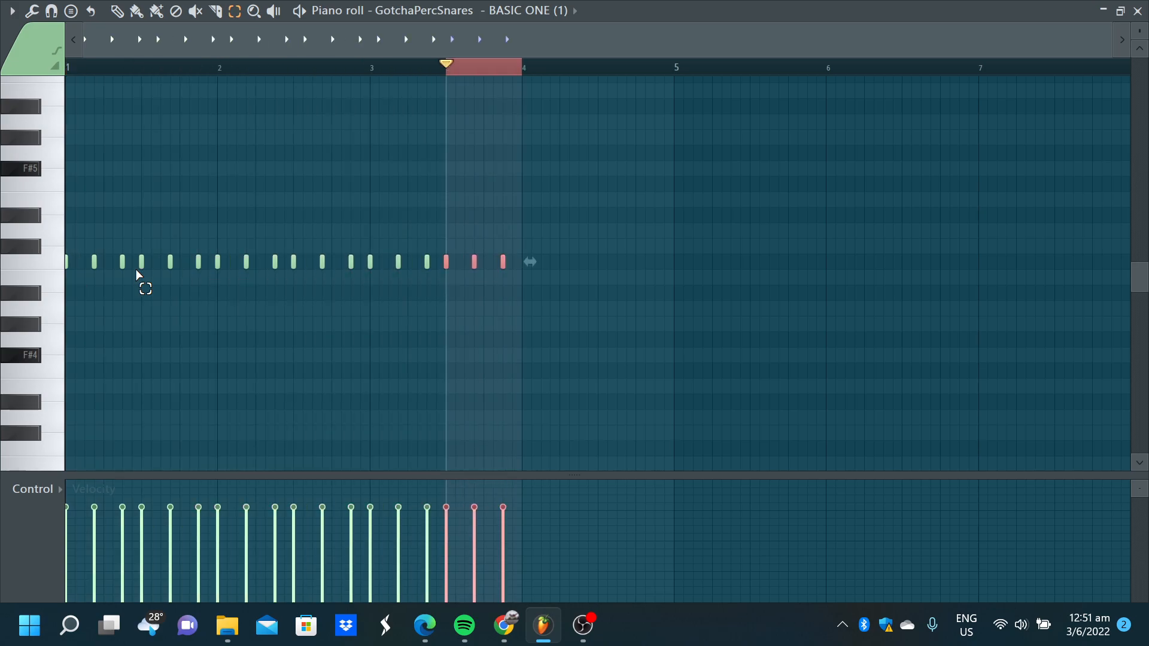
- Clear the selection, play back the four-bar counter snare pattern and close the piano roll
{"action": "left_click", "coordinate": [124, 69]}
{"action": "left_click", "coordinate": [119, 14]}
{"action": "left_click_drag", "start_coordinate": [106, 69], "coordinate": [1, 88]}
{"action": "key", "text": "space"}
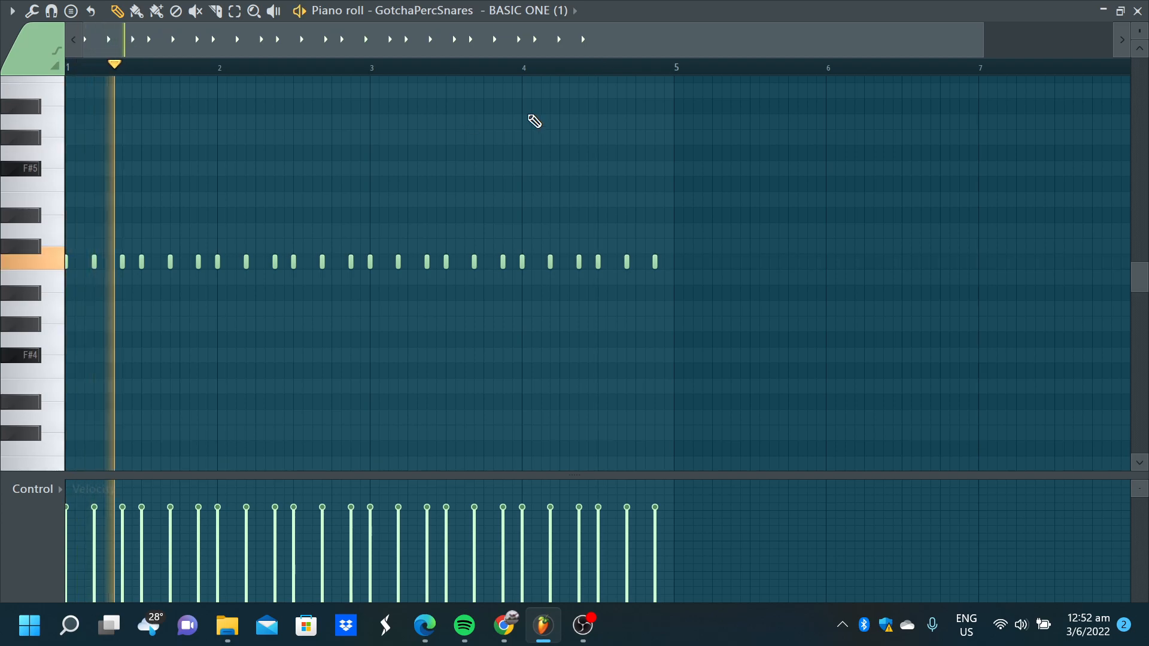
{"action": "left_click", "coordinate": [1138, 13]}
{"action": "key", "text": "space"}
- Set the GotchaPercSnares channel's echo delay pitch to about +449 cents and play back the pattern
{"action": "left_click", "coordinate": [490, 235]}
{"action": "left_click_drag", "start_coordinate": [479, 225], "coordinate": [449, 155]}
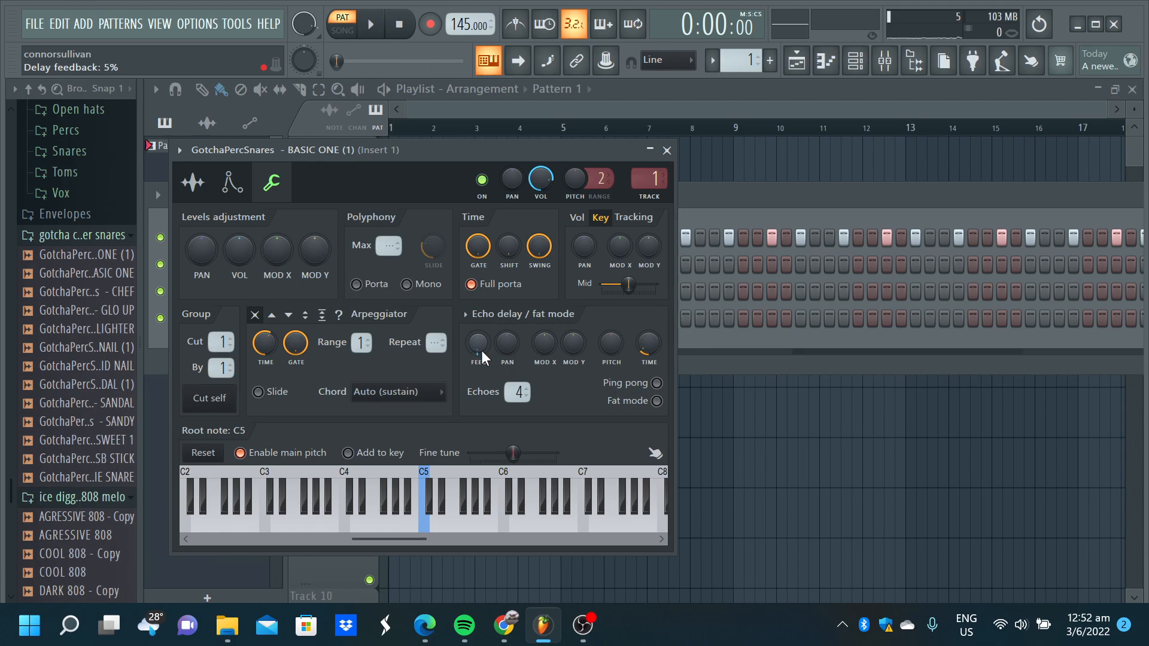
{"action": "left_click_drag", "start_coordinate": [624, 342], "coordinate": [624, 332]}
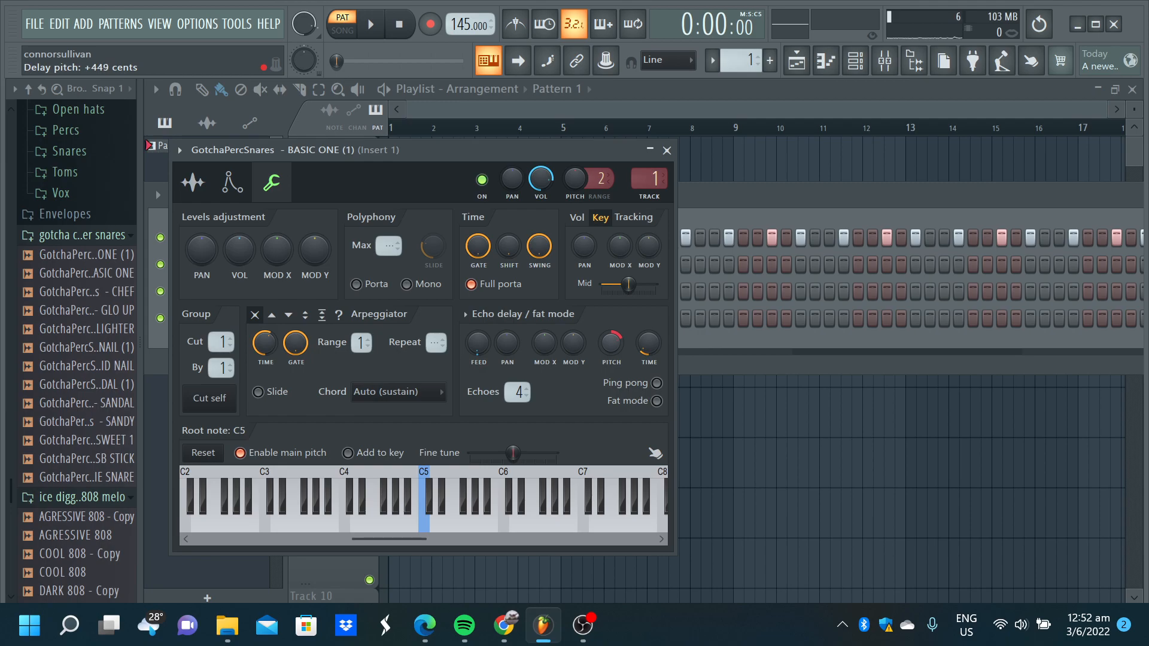
{"action": "left_click", "coordinate": [667, 150]}
{"action": "key", "text": "space"}
{"action": "left_click_drag", "start_coordinate": [714, 182], "coordinate": [666, 164]}
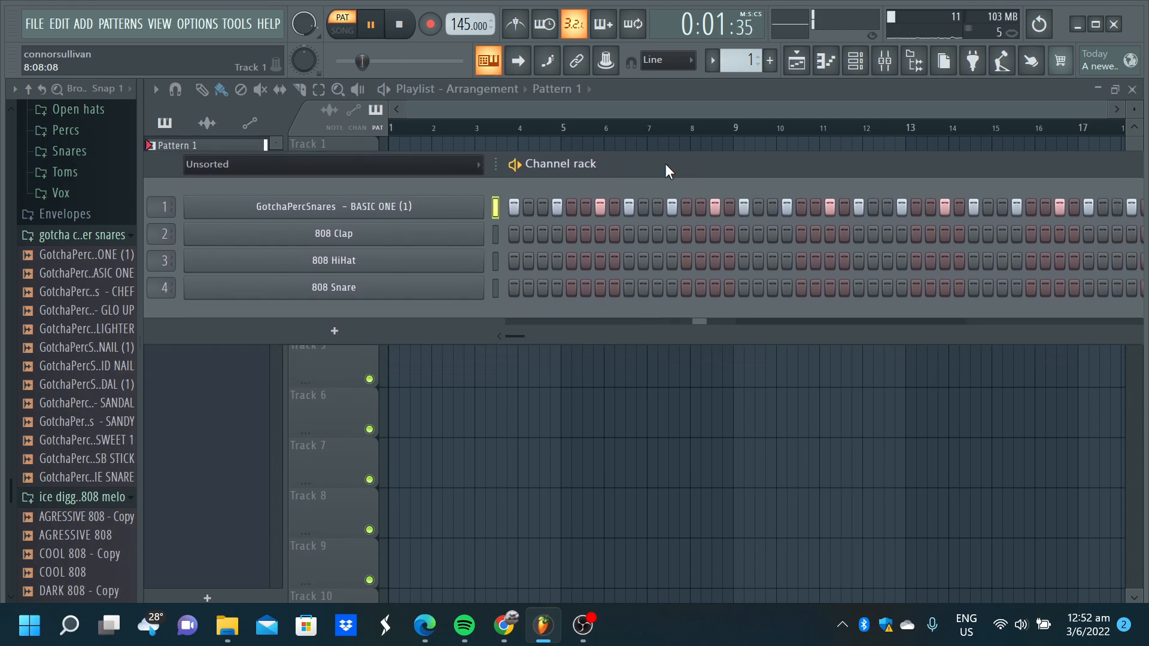
{"action": "key", "text": "space"}
- Collapse the gotcha counter snares folder and open the SNARE folder of the 808 MELO - DIOR kit
{"action": "left_click_drag", "start_coordinate": [78, 254], "coordinate": [99, 240]}
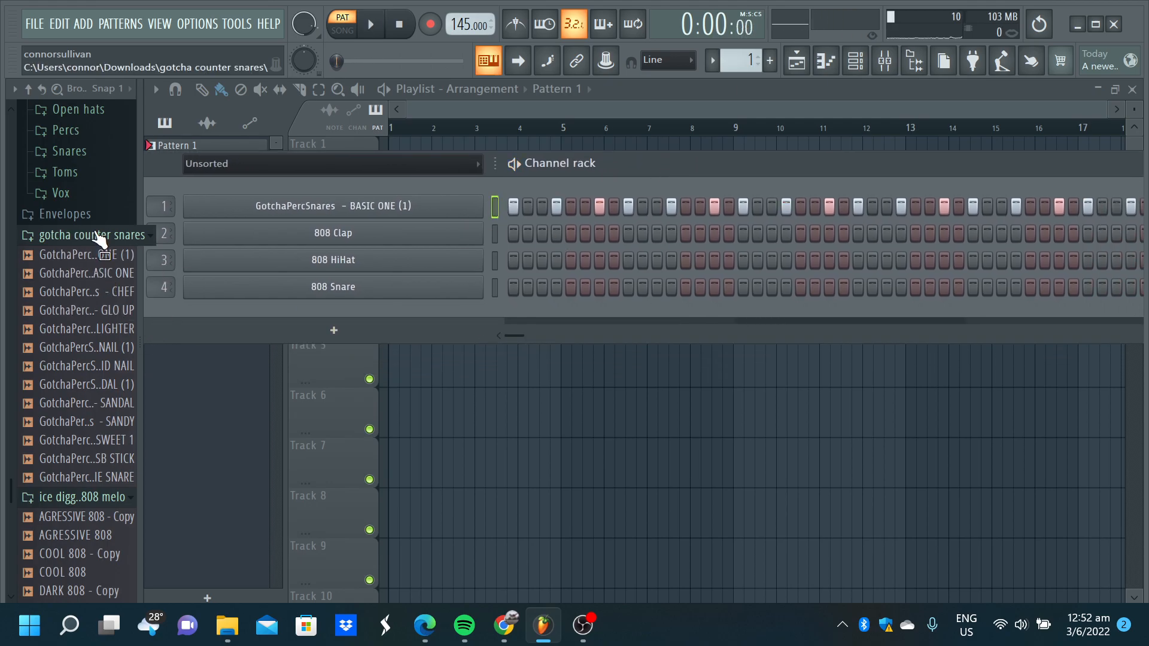
{"action": "left_click", "coordinate": [96, 234]}
{"action": "scroll", "coordinate": [96, 275], "scroll_direction": "up", "scroll_amount": 15}
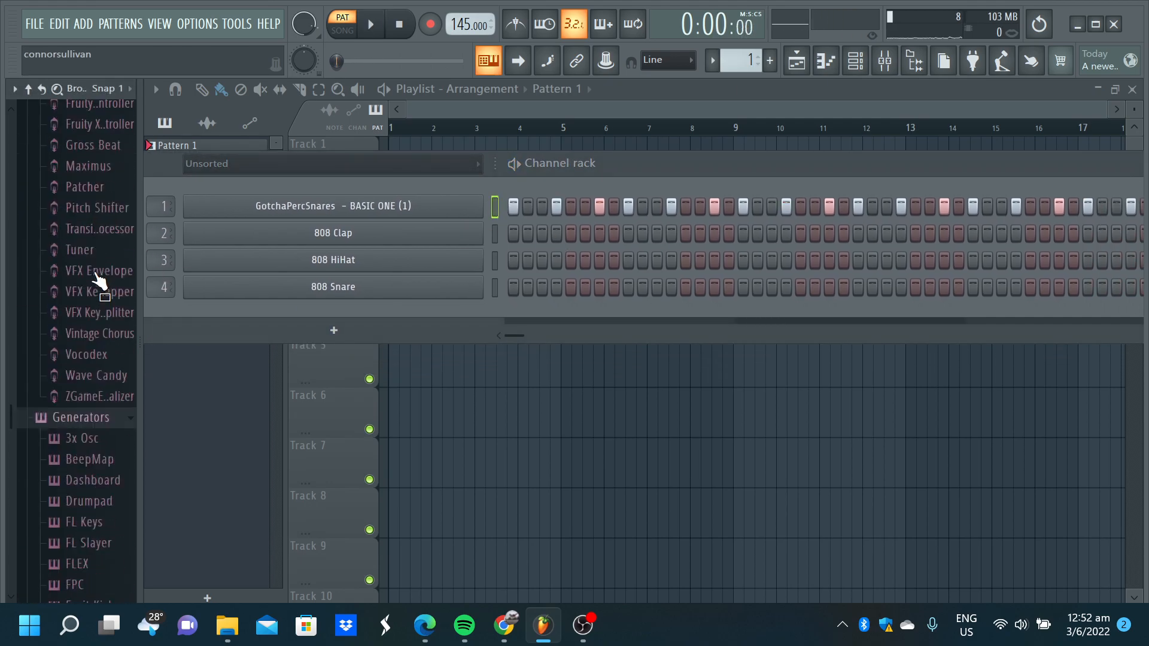
{"action": "scroll", "coordinate": [95, 275], "scroll_direction": "up", "scroll_amount": 20}
{"action": "scroll", "coordinate": [90, 309], "scroll_direction": "down", "scroll_amount": 20}
{"action": "scroll", "coordinate": [94, 308], "scroll_direction": "down", "scroll_amount": 20}
{"action": "scroll", "coordinate": [94, 309], "scroll_direction": "up", "scroll_amount": 1}
{"action": "scroll", "coordinate": [78, 359], "scroll_direction": "down", "scroll_amount": 2}
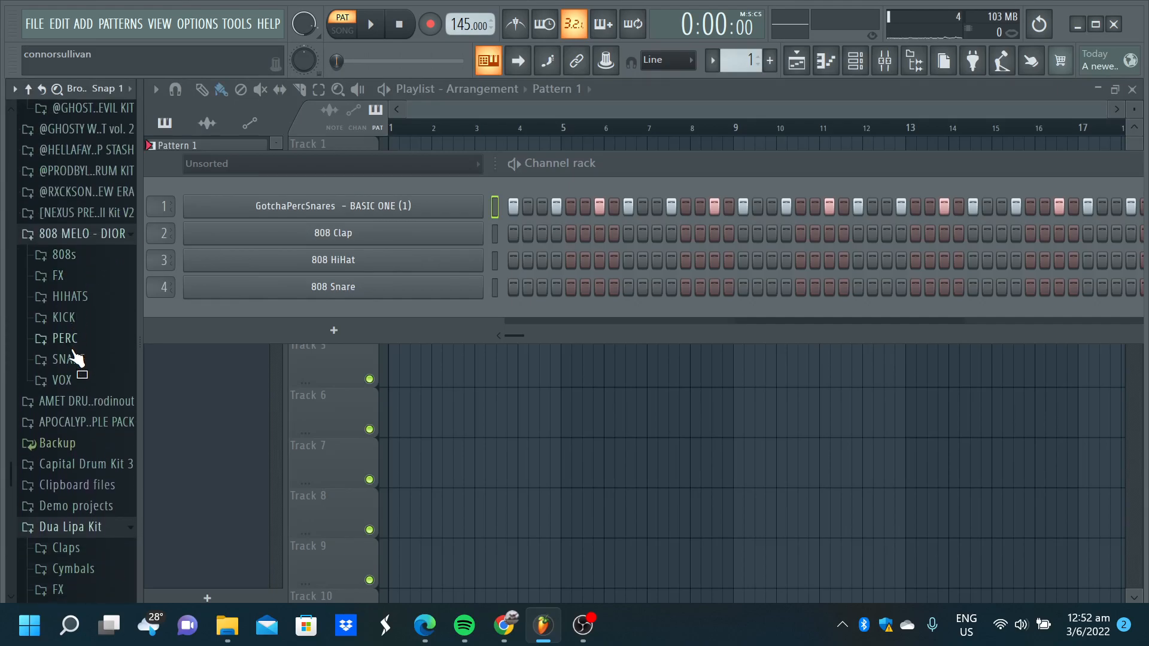
{"action": "left_click", "coordinate": [76, 359]}
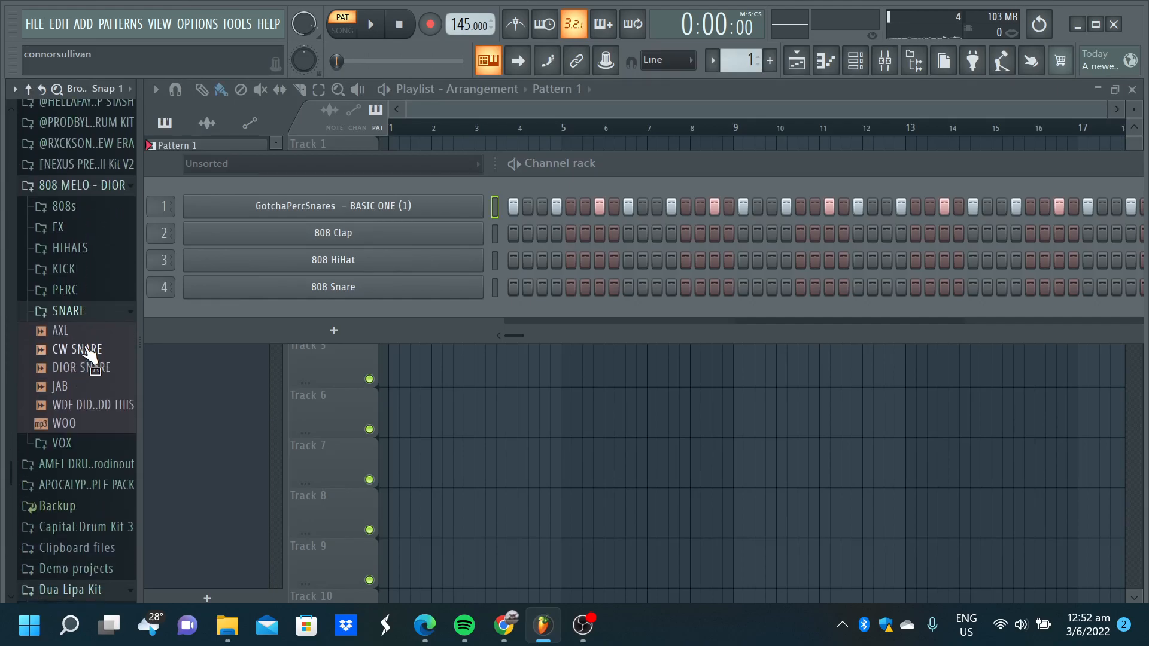
- Replace the 808 Clap channel's sample with WOO and set its sample start offset to 11%
{"action": "left_click", "coordinate": [75, 388]}
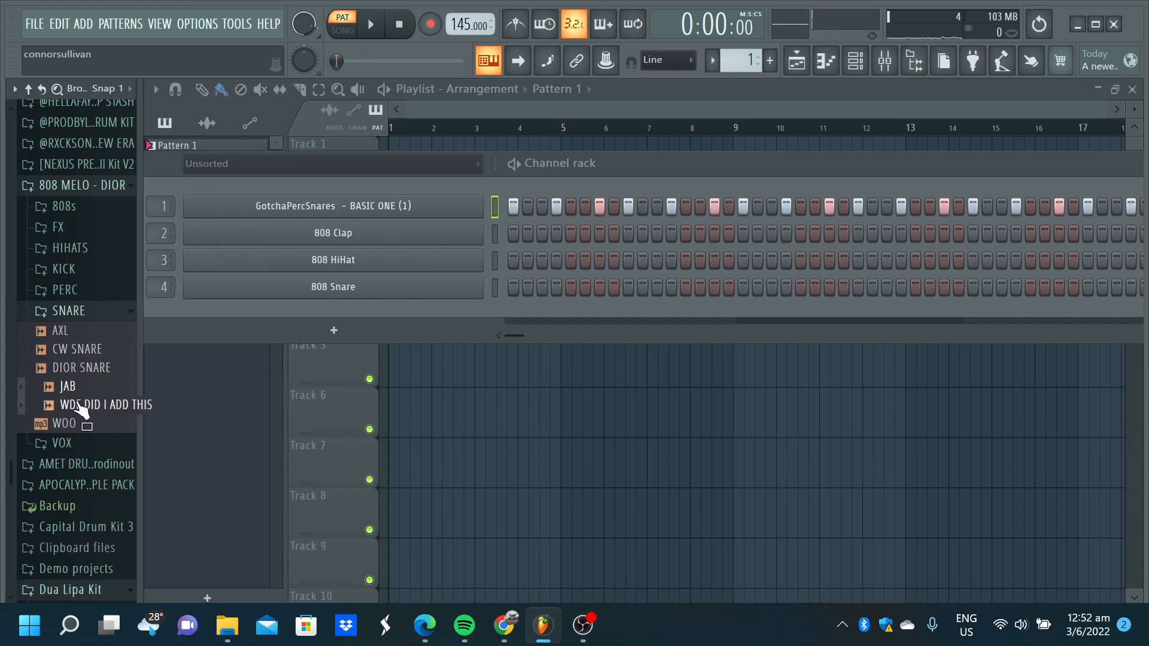
{"action": "left_click_drag", "start_coordinate": [66, 423], "coordinate": [419, 231]}
{"action": "left_click", "coordinate": [440, 232]}
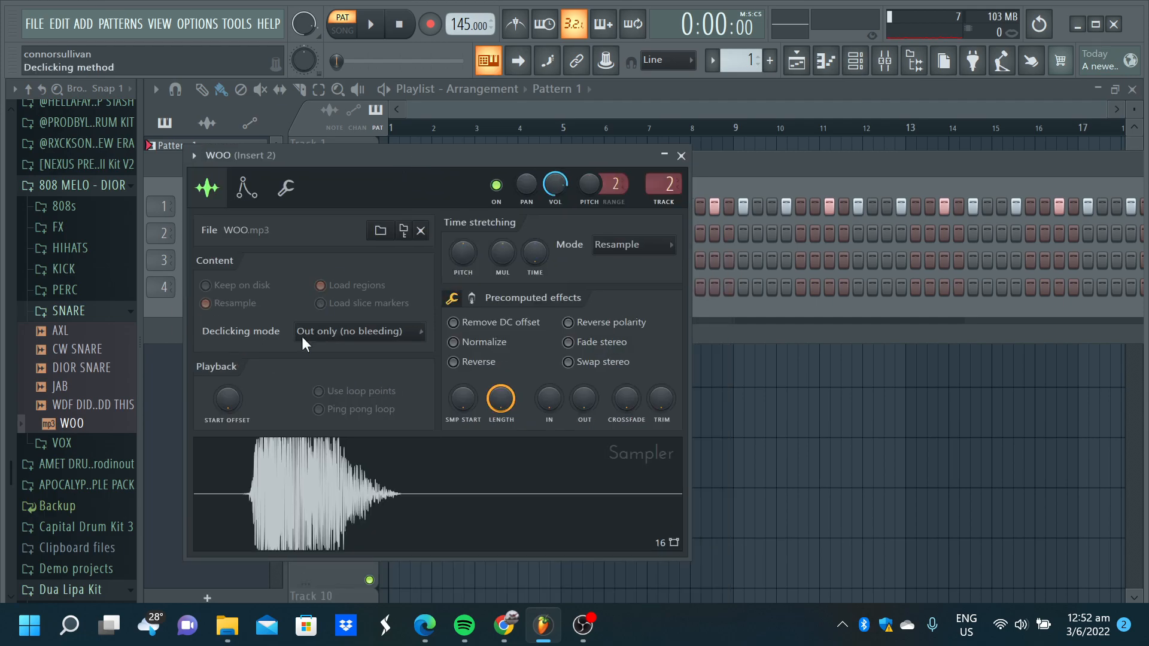
{"action": "left_click_drag", "start_coordinate": [228, 397], "coordinate": [227, 380]}
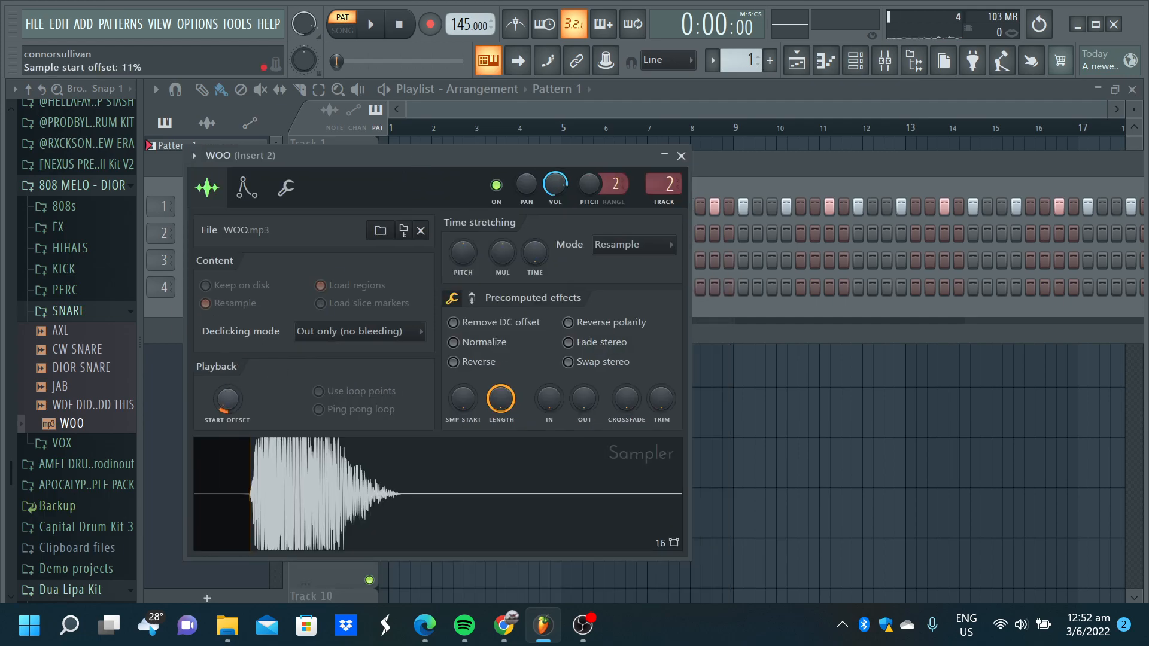
- Place WOO snare hits at C5 on beat 3 of bar 1 and beat 4 of bar 2, checking them during playback
{"action": "left_click", "coordinate": [827, 66]}
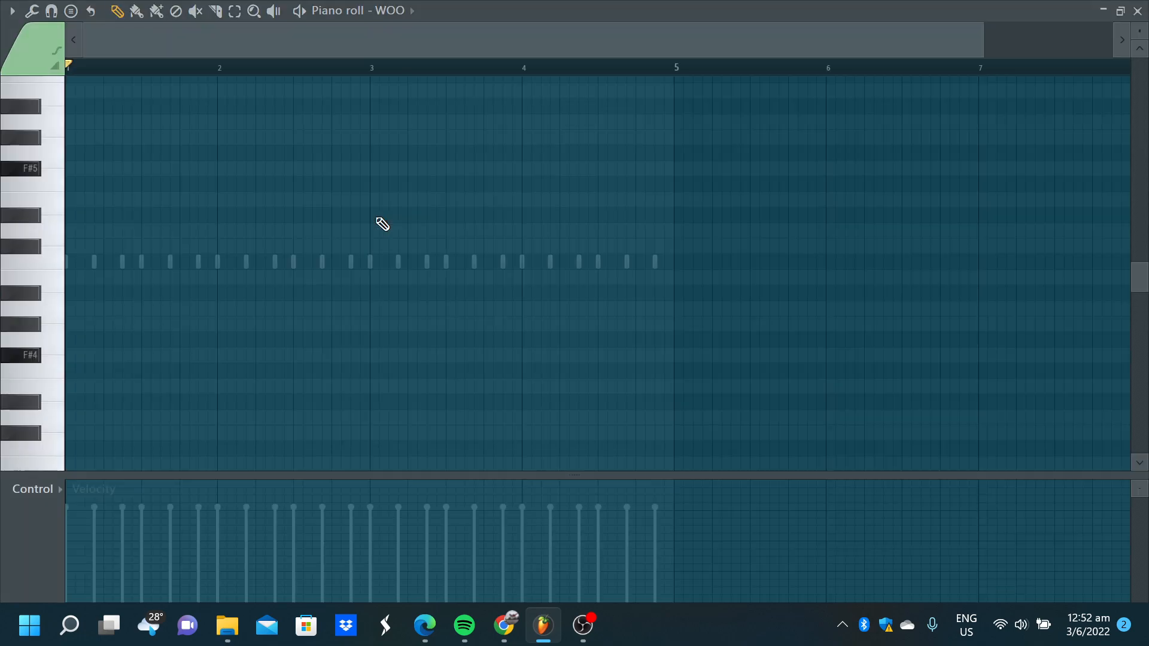
{"action": "key", "text": "space"}
{"action": "left_click", "coordinate": [142, 262]}
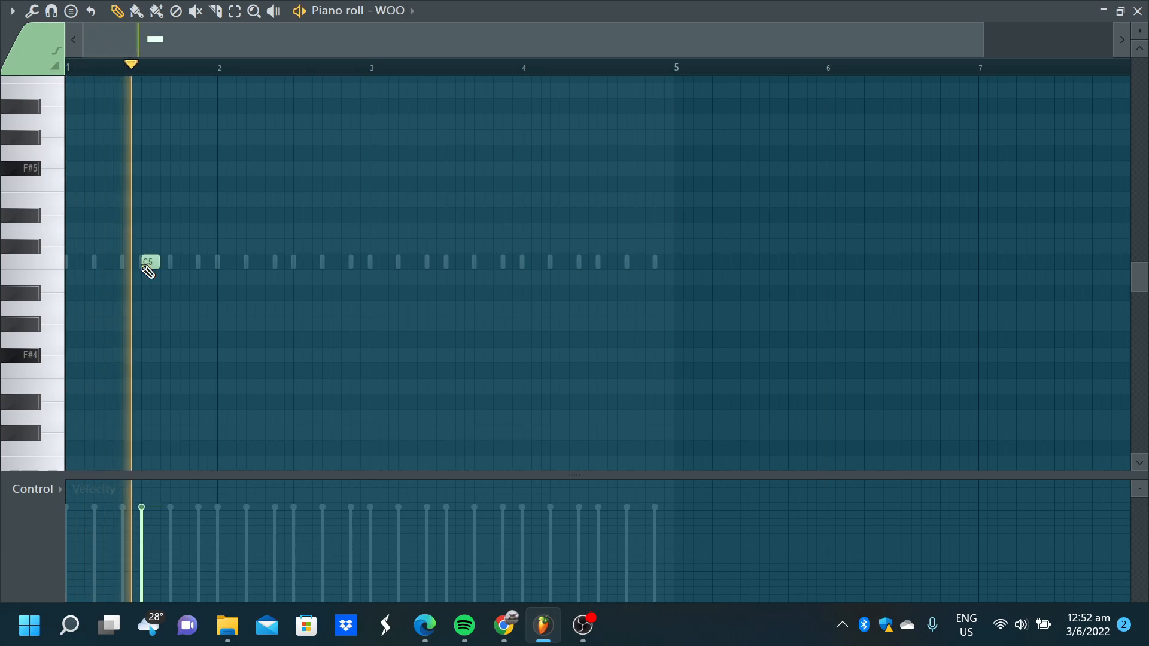
{"action": "left_click", "coordinate": [341, 262]}
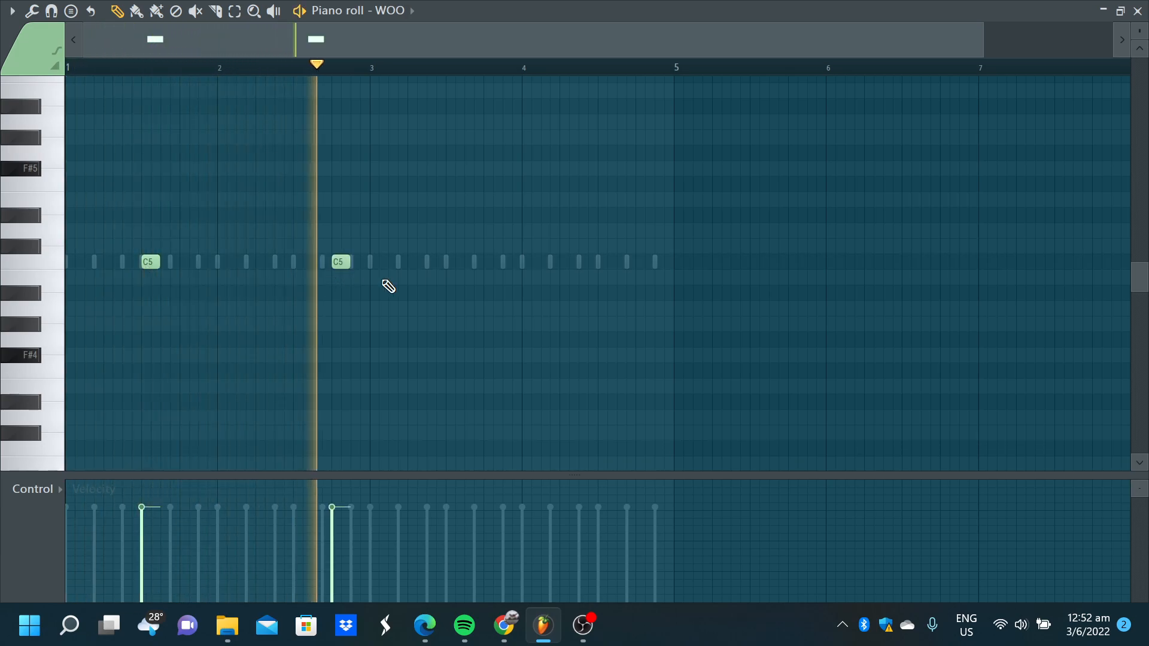
{"action": "key", "text": "space"}
- Duplicate the WOO snare hits of bars 1 and 2 into bars 3 and 4
{"action": "left_click", "coordinate": [234, 10]}
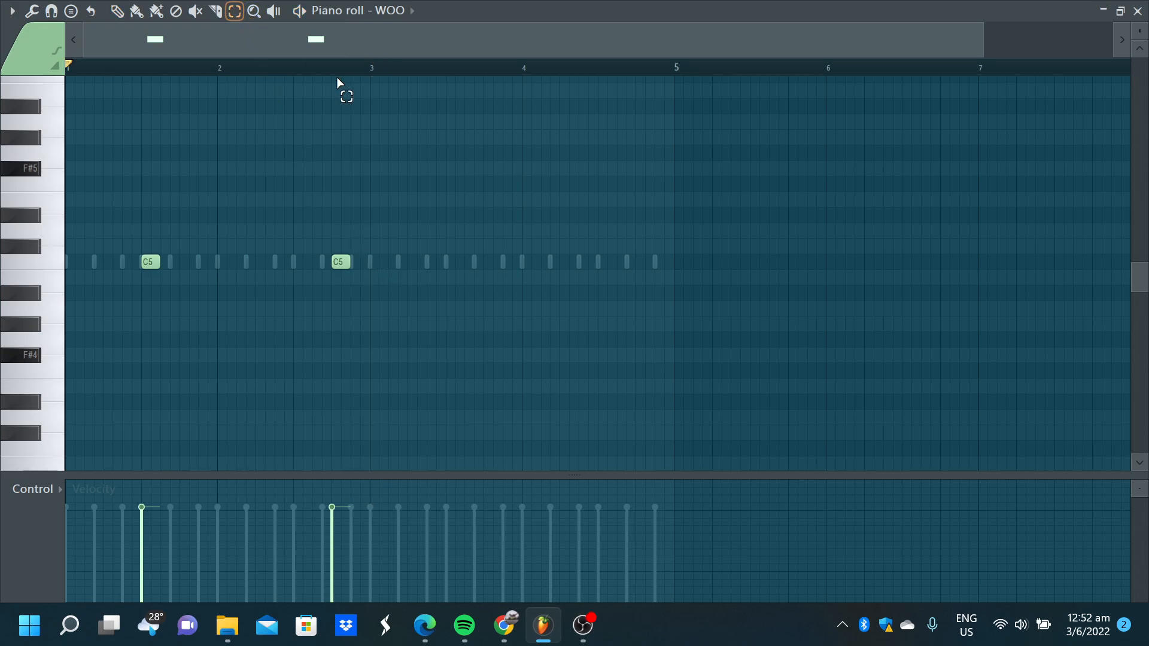
{"action": "left_click_drag", "start_coordinate": [368, 77], "coordinate": [66, 77]}
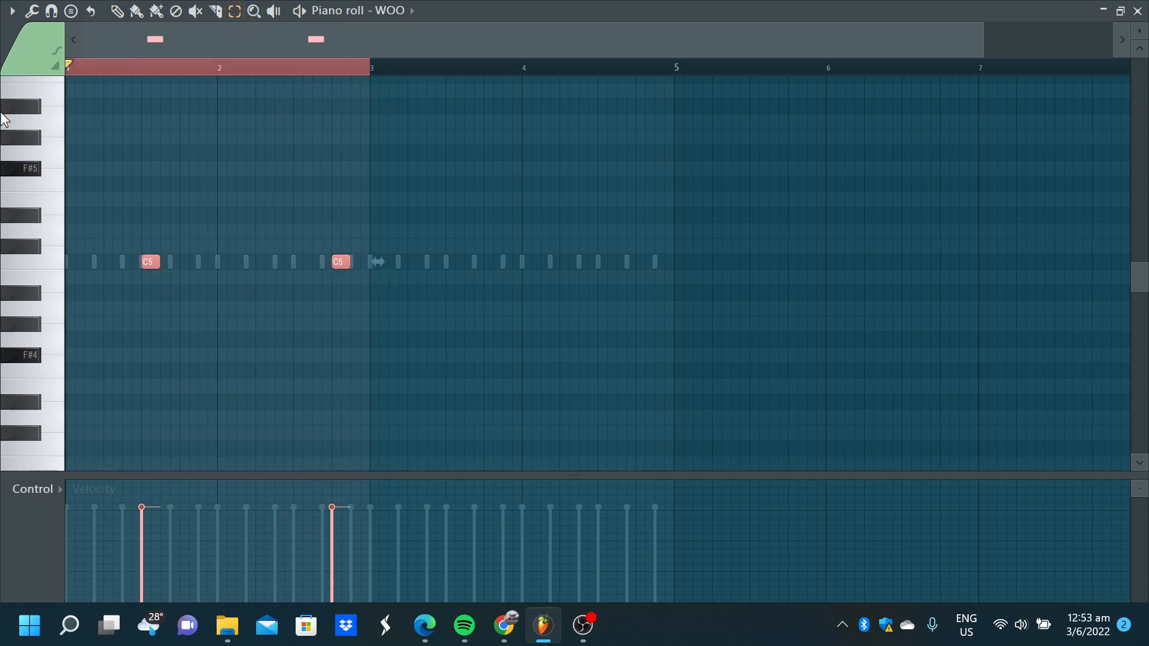
{"action": "key", "text": "ctrl+b"}
{"action": "left_click", "coordinate": [121, 75]}
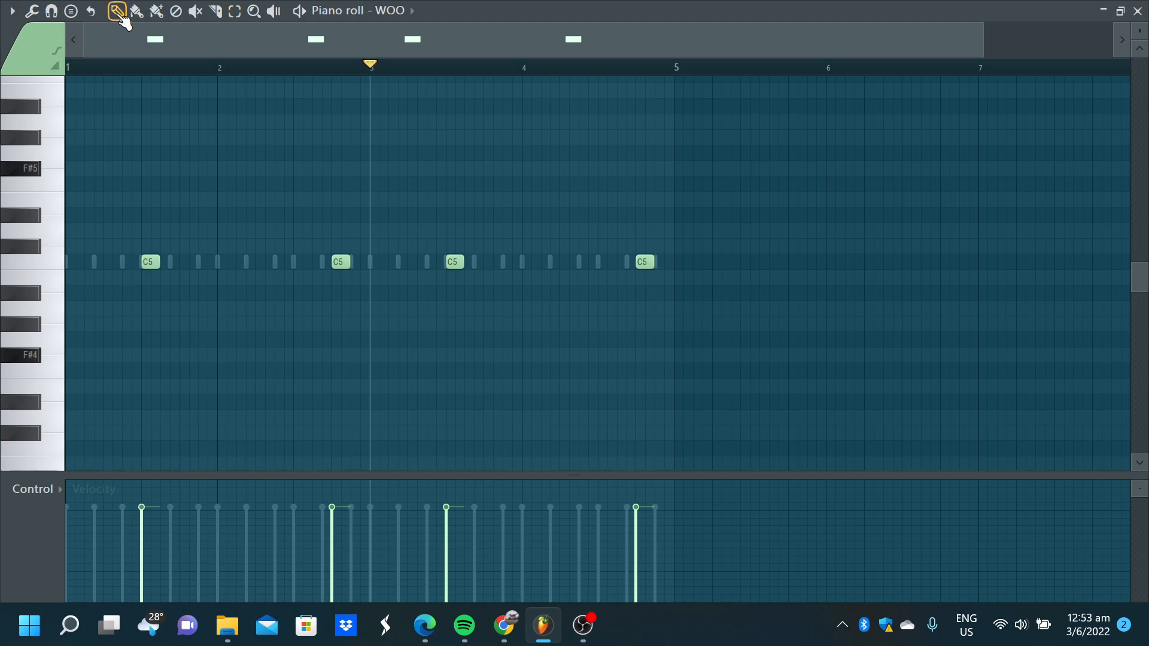
{"action": "left_click_drag", "start_coordinate": [104, 63], "coordinate": [2, 74]}
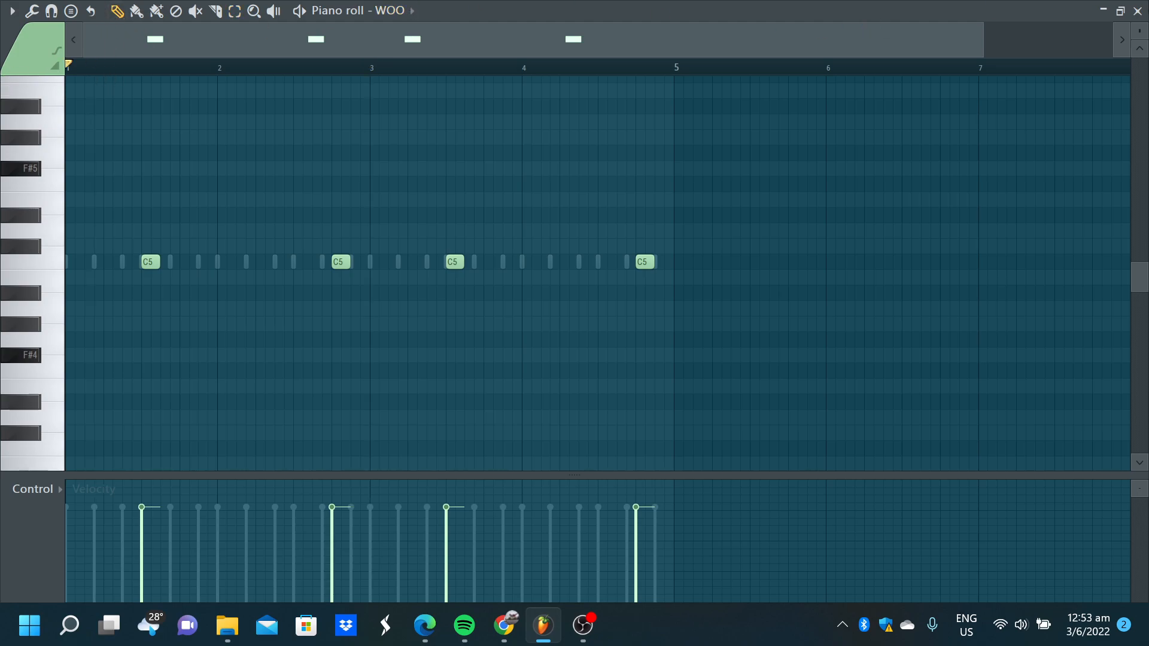
{"action": "left_click", "coordinate": [1138, 10]}
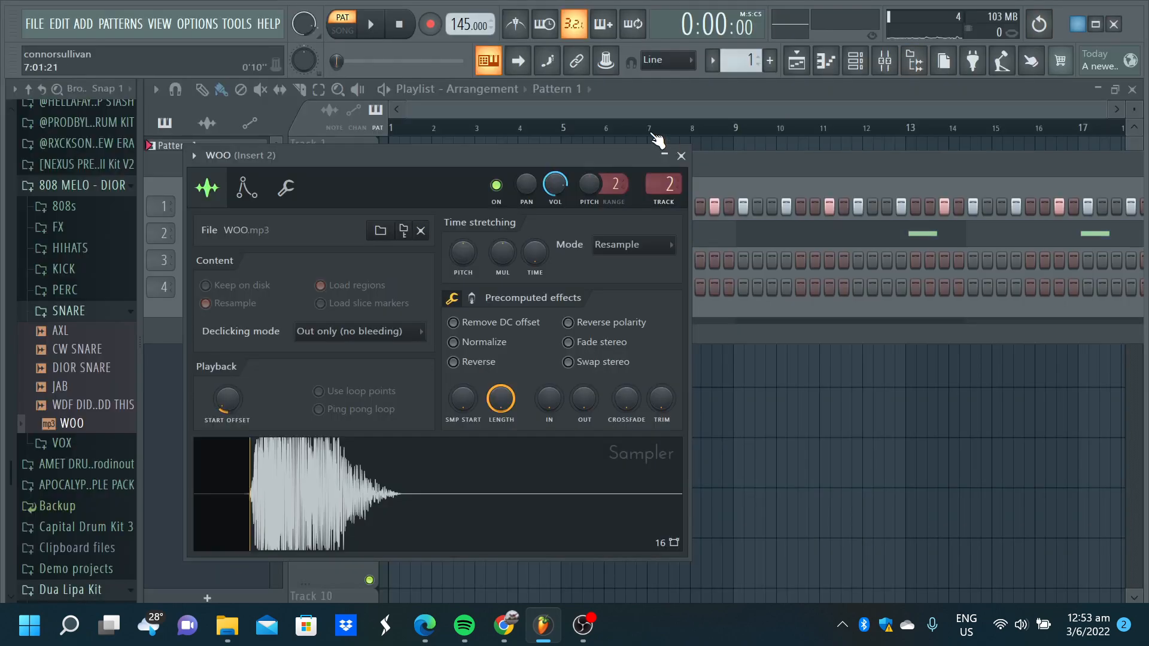
- Review the UK drill beat fundamentals in the Fruity NoteBook 2 on mixer Insert 1
{"action": "left_click", "coordinate": [884, 61]}
{"action": "left_click", "coordinate": [281, 224]}
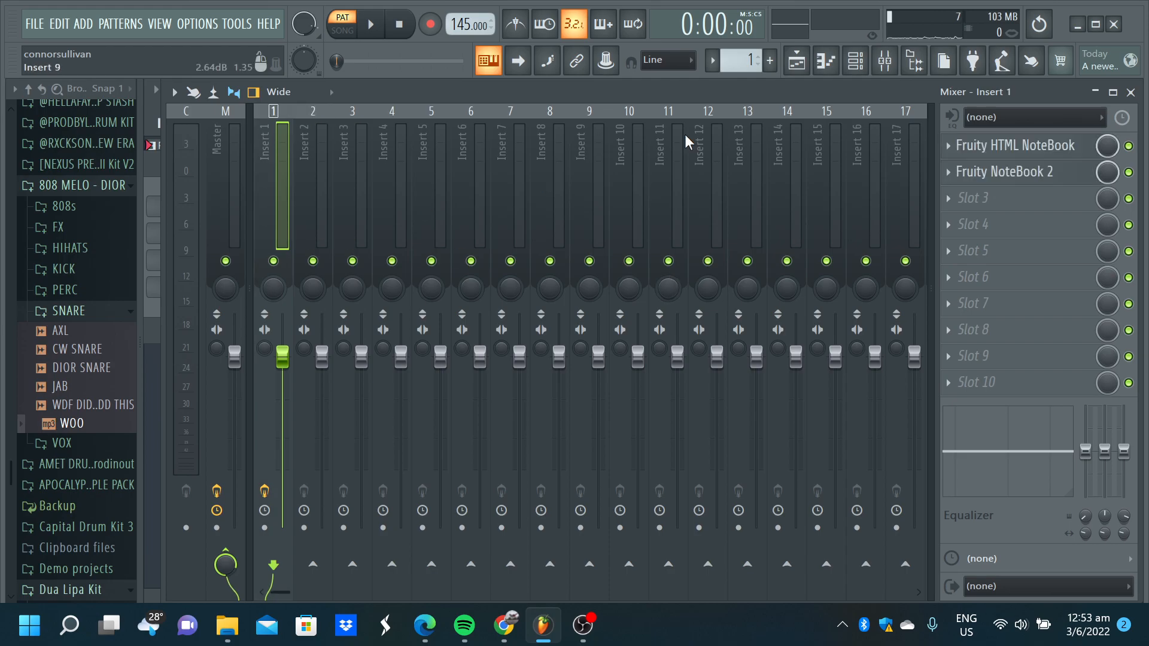
{"action": "left_click", "coordinate": [1023, 157]}
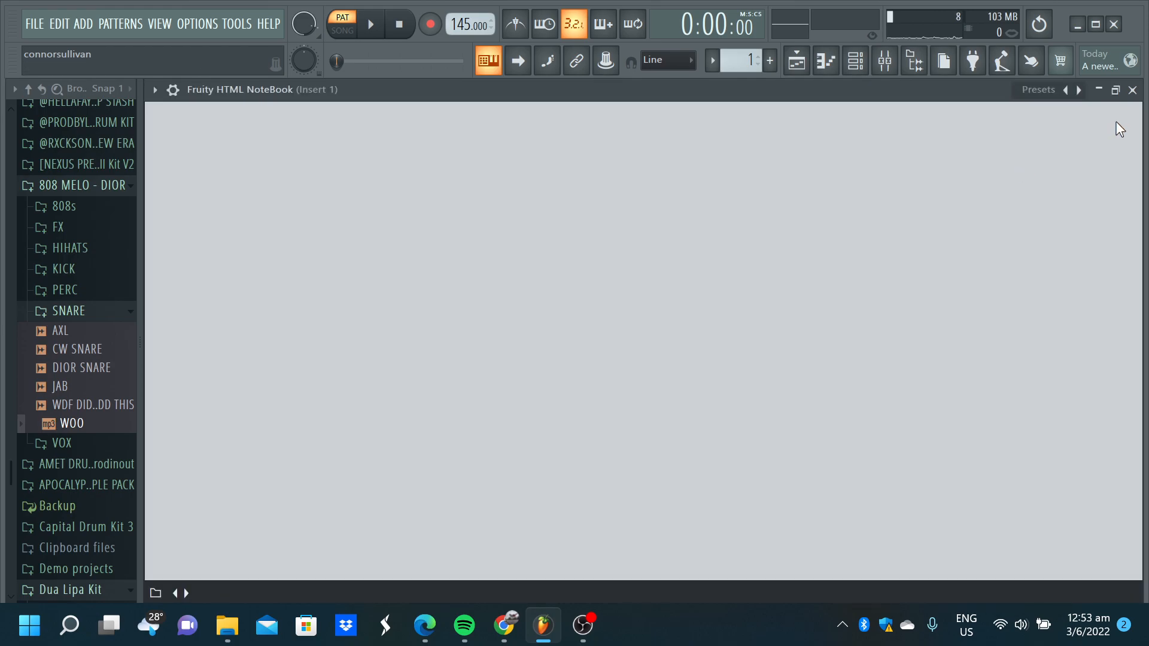
{"action": "left_click", "coordinate": [1132, 90]}
{"action": "left_click", "coordinate": [1024, 172]}
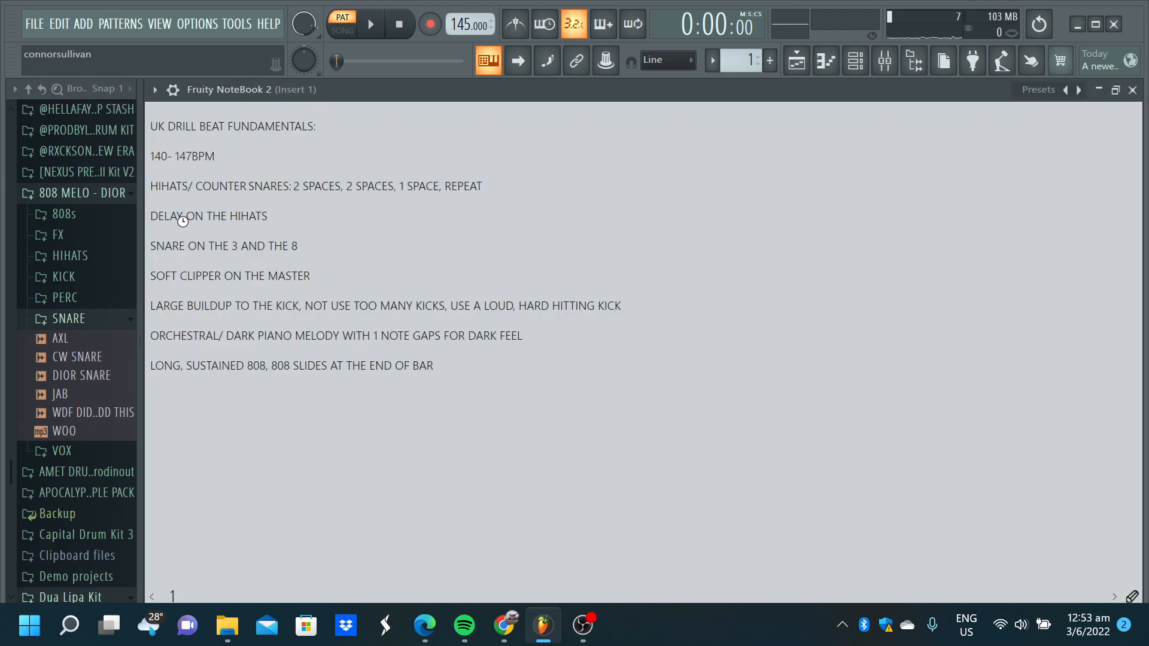
{"action": "left_click", "coordinate": [1133, 90]}
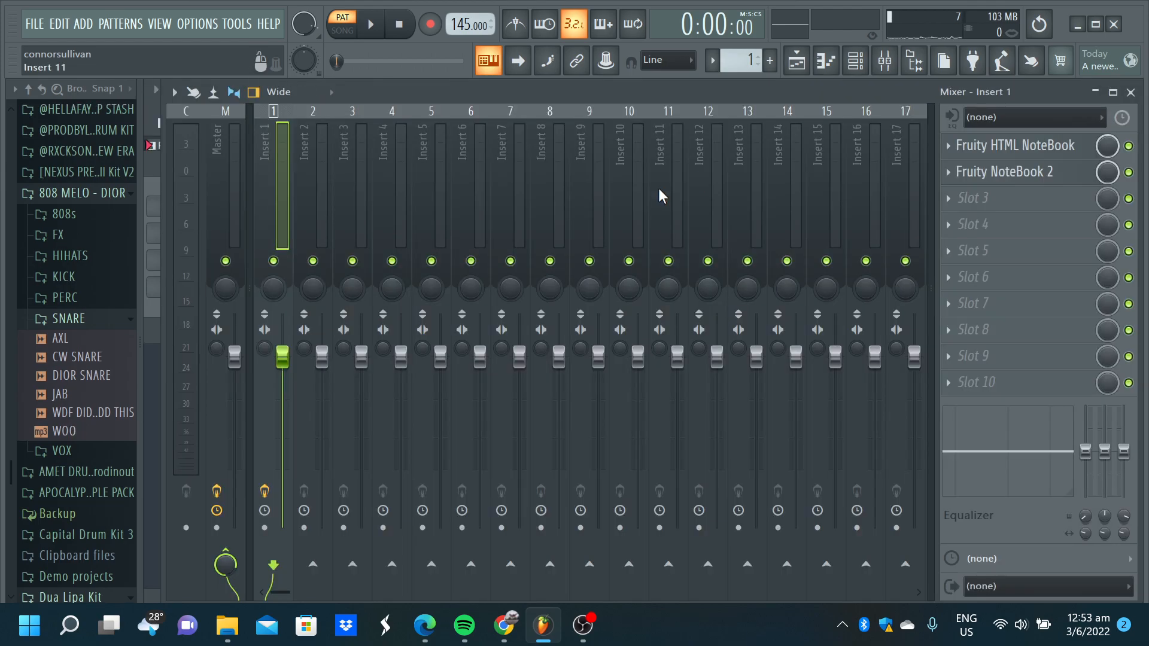
- Replace the Fruity Limiter in slot 10 of the Master track with Fruity Soft Clipper and close the open plugin windows
{"action": "left_click", "coordinate": [226, 225]}
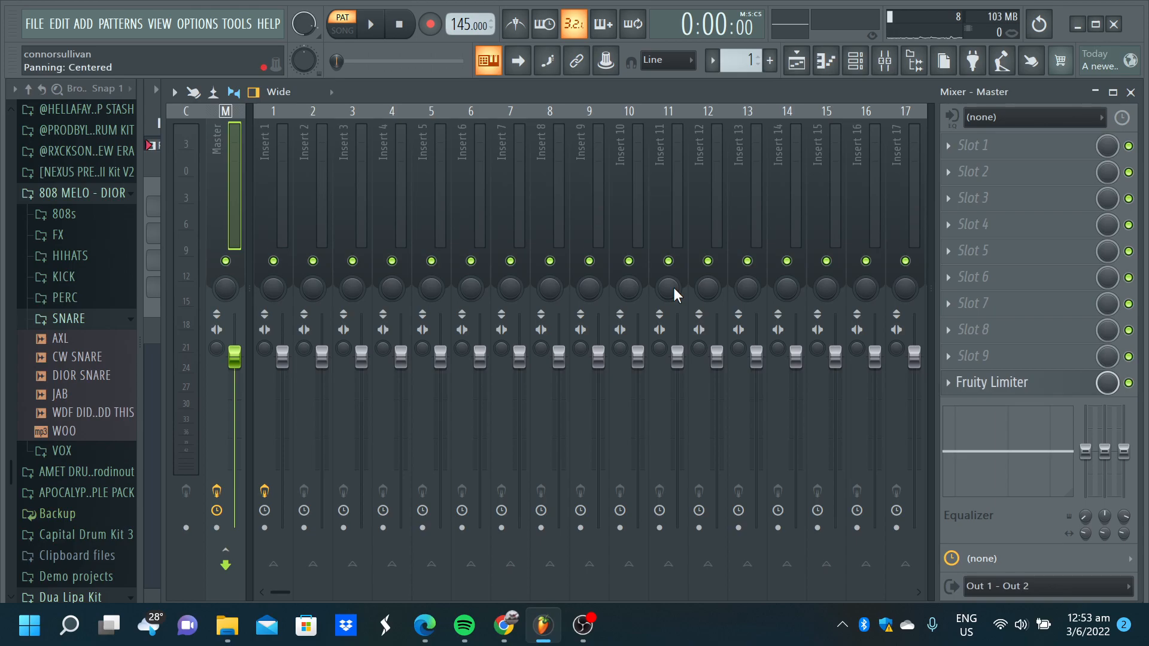
{"action": "left_click", "coordinate": [950, 383]}
{"action": "mouse_move", "coordinate": [958, 229]}
{"action": "left_click", "coordinate": [688, 160]}
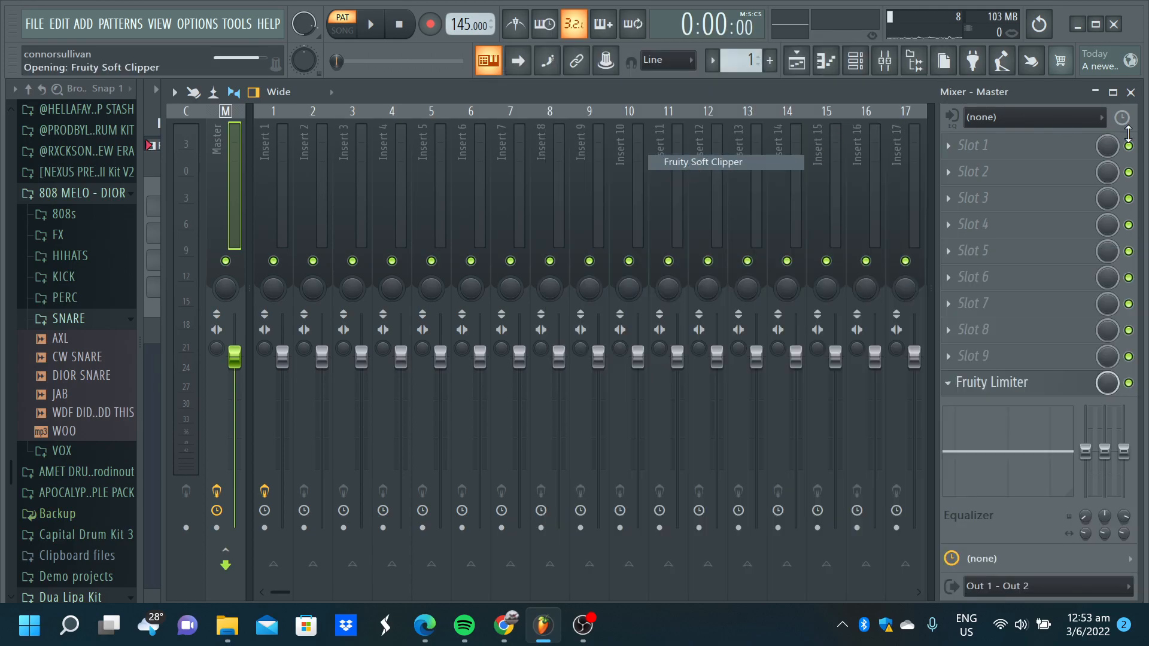
{"action": "left_click", "coordinate": [1130, 91]}
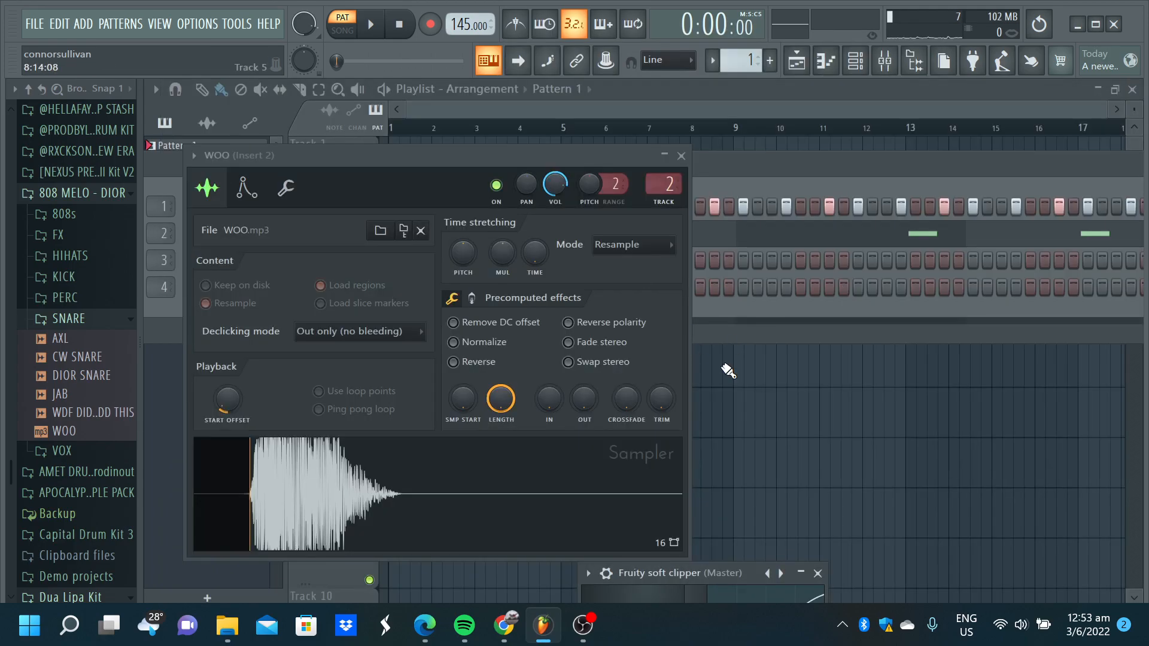
{"action": "left_click", "coordinate": [818, 572]}
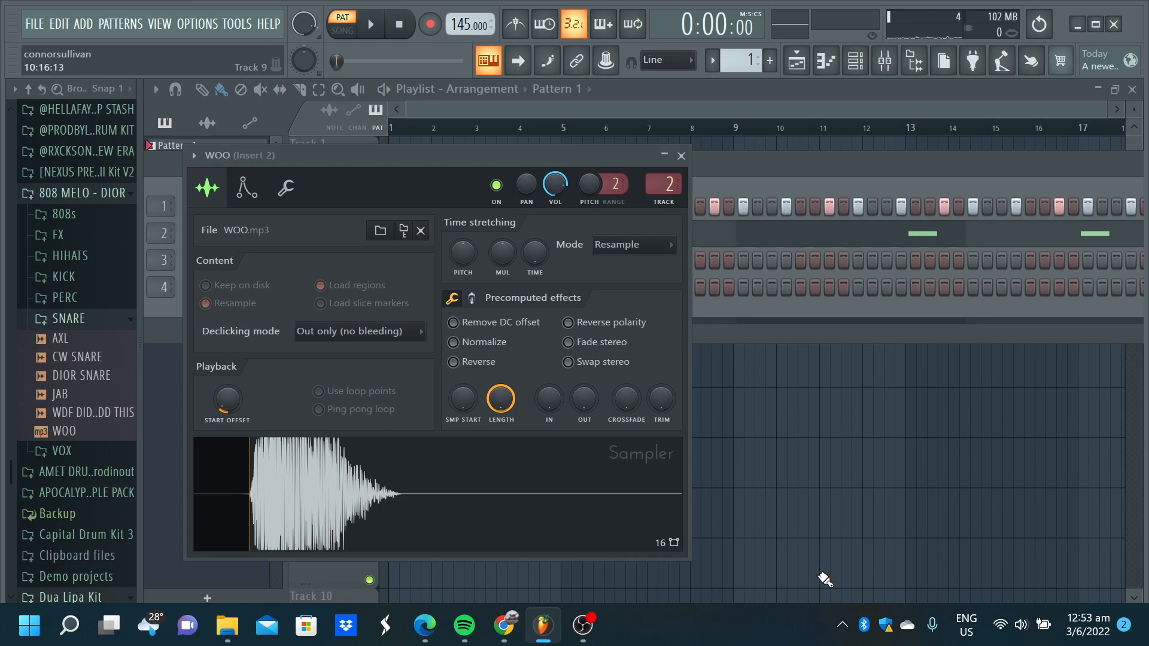
{"action": "left_click", "coordinate": [681, 156]}
- Replace the 808 HiHat channel's sample with KICK 1 MELO from the 808 MELO - DIOR kit
{"action": "left_click_drag", "start_coordinate": [682, 172], "coordinate": [662, 178]}
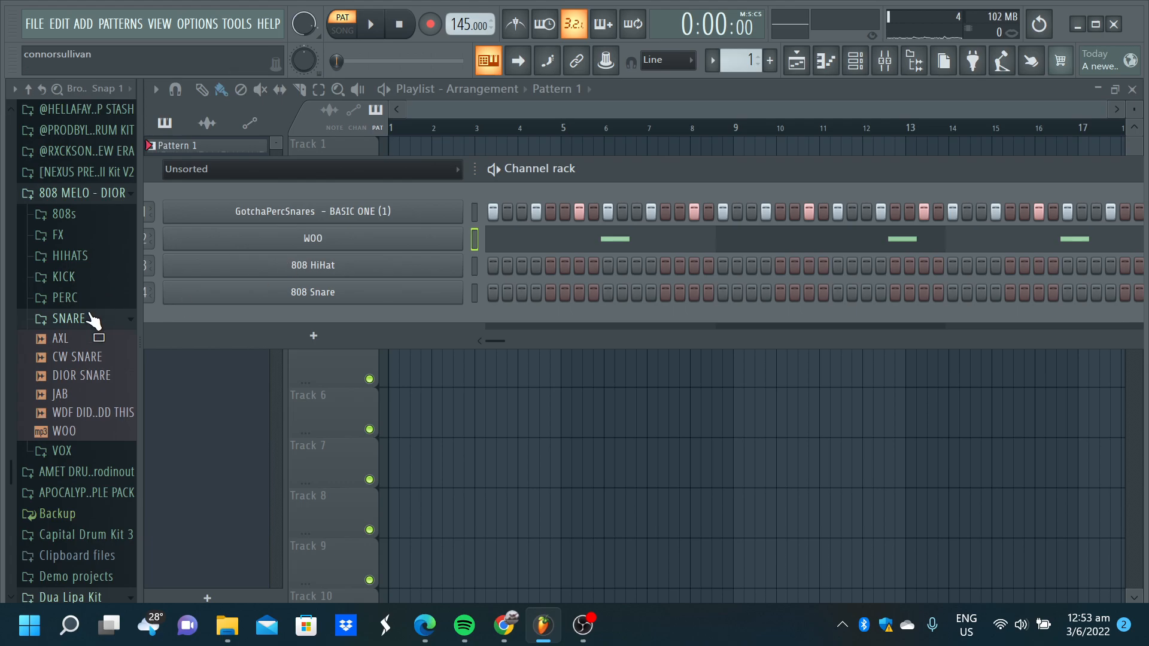
{"action": "scroll", "coordinate": [93, 322], "scroll_direction": "up", "scroll_amount": 3}
{"action": "left_click", "coordinate": [64, 309]}
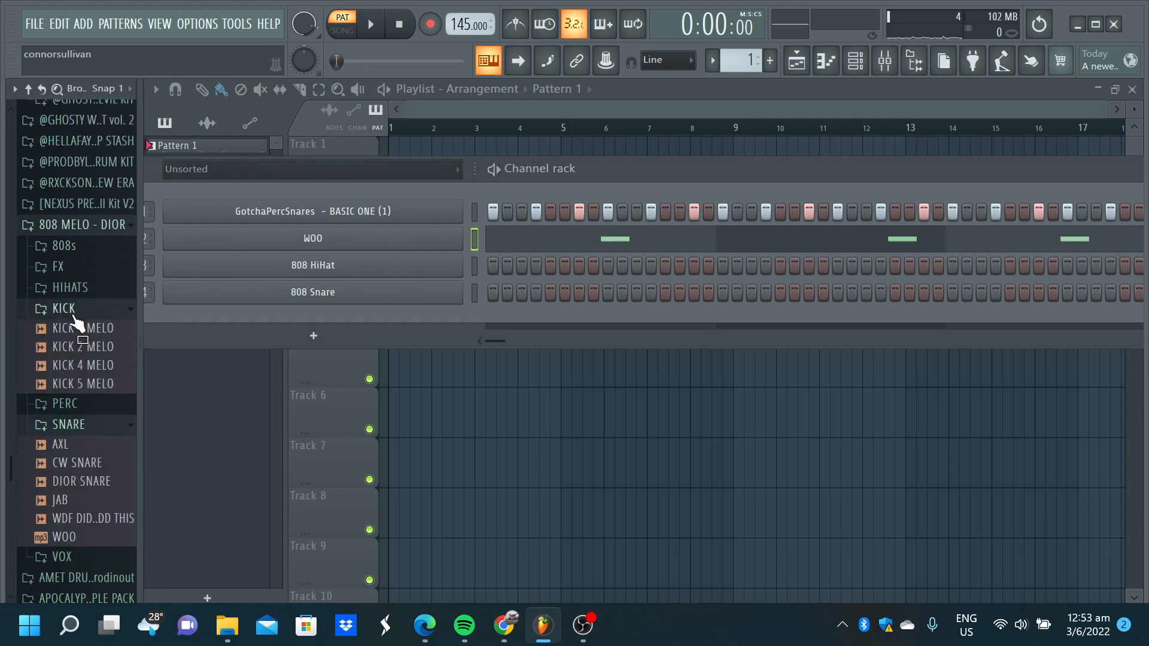
{"action": "left_click", "coordinate": [90, 326]}
{"action": "left_click_drag", "start_coordinate": [90, 326], "coordinate": [377, 269]}
{"action": "left_click", "coordinate": [377, 267]}
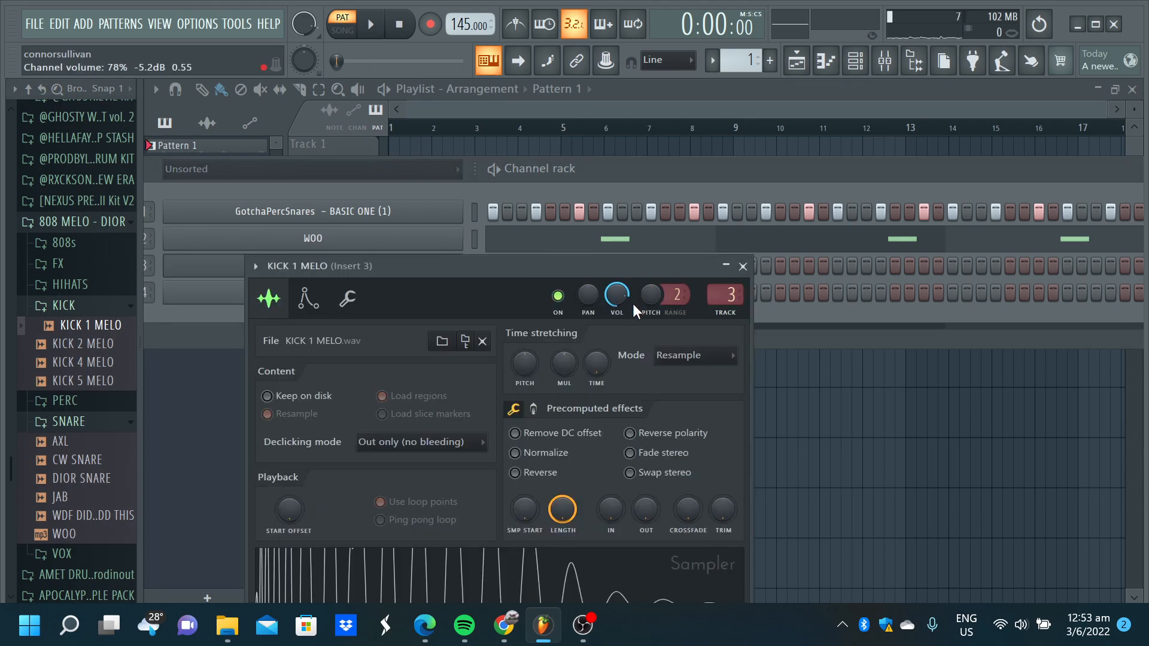
{"action": "left_click_drag", "start_coordinate": [631, 268], "coordinate": [439, 82]}
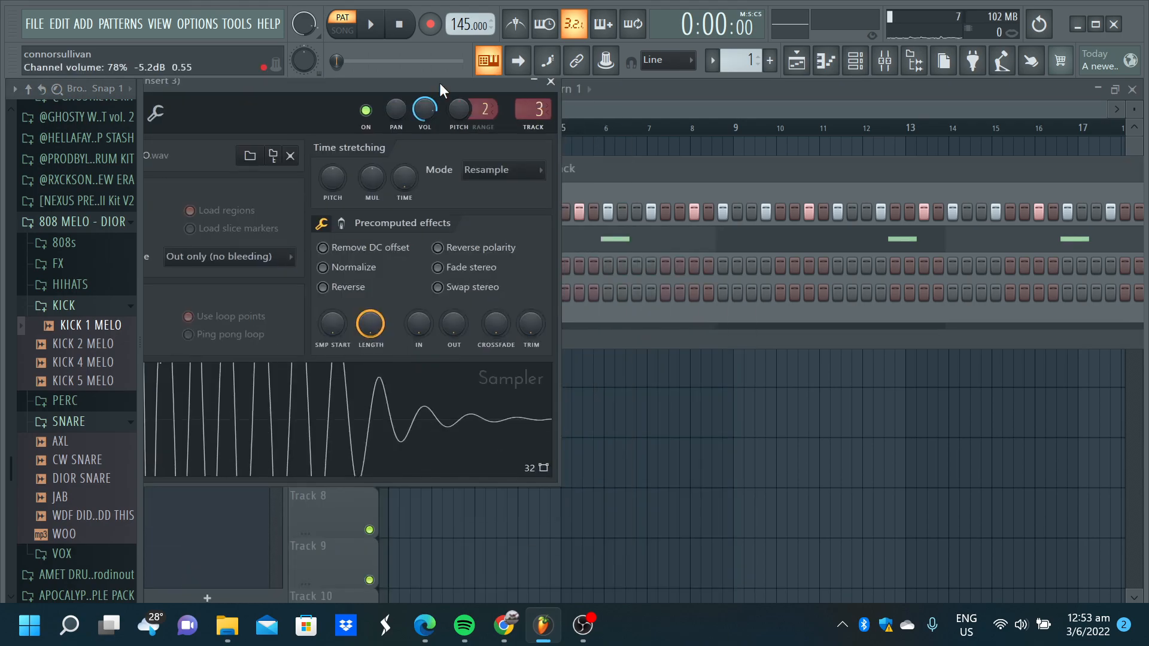
{"action": "left_click", "coordinate": [551, 81]}
- Place KICK 1 MELO notes at C5 on beat 1 of bar 1, beat 3 of bar 2 and beat 1 of bar 3
{"action": "left_click", "coordinate": [826, 60]}
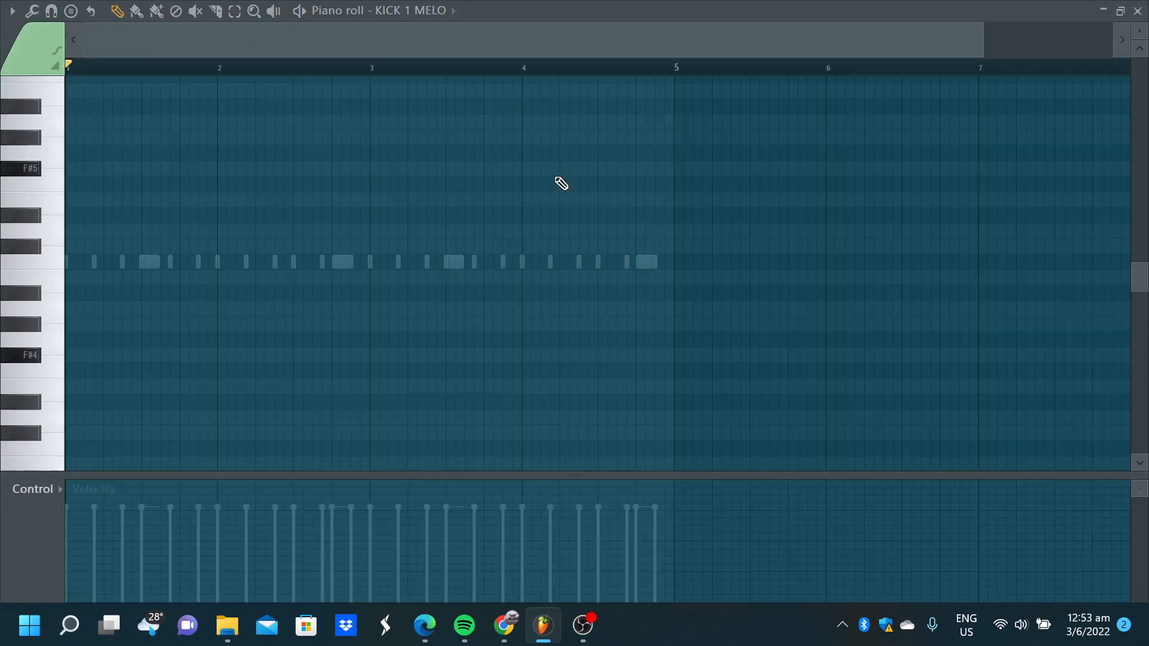
{"action": "left_click", "coordinate": [73, 238]}
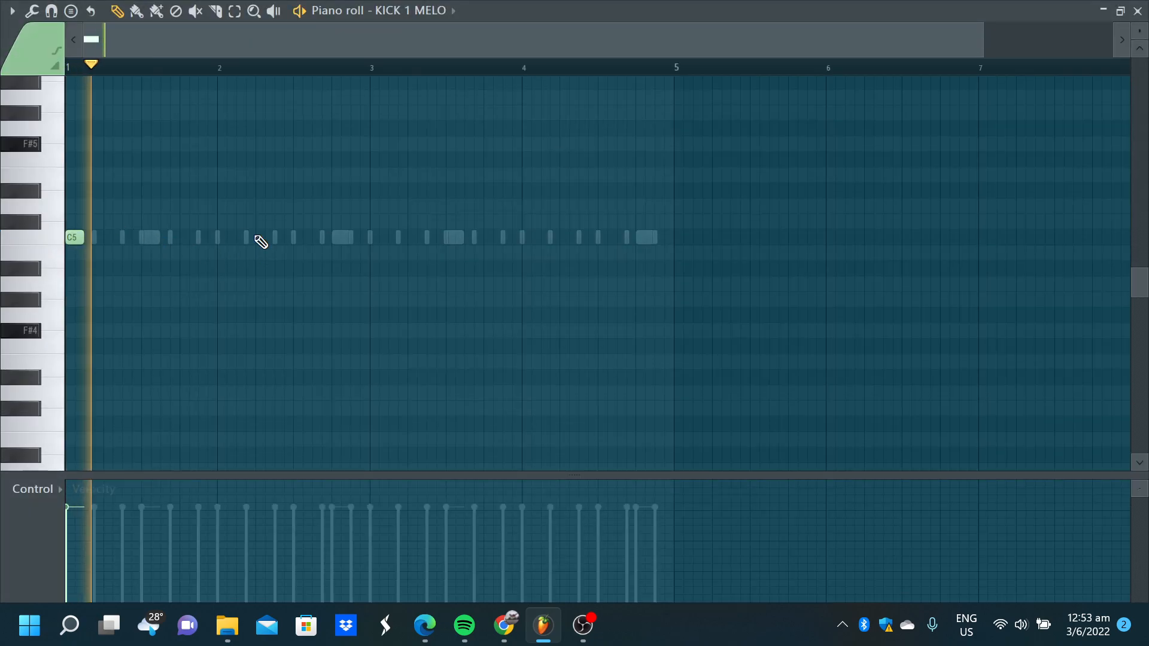
{"action": "left_click", "coordinate": [294, 237]}
{"action": "key", "text": "space"}
{"action": "left_click_drag", "start_coordinate": [294, 239], "coordinate": [302, 239]}
{"action": "key", "text": "space"}
{"action": "left_click", "coordinate": [374, 240]}
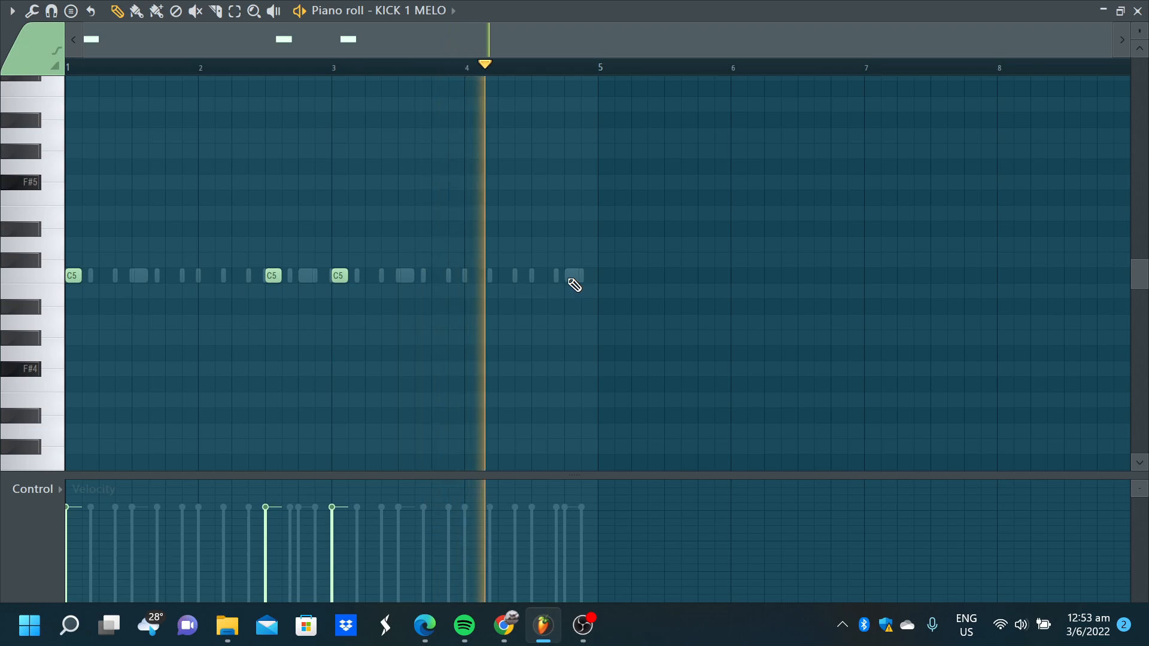
- Add a C5 kick half a beat after beat 4 of bar 4 and check it during playback
{"action": "left_click", "coordinate": [573, 277]}
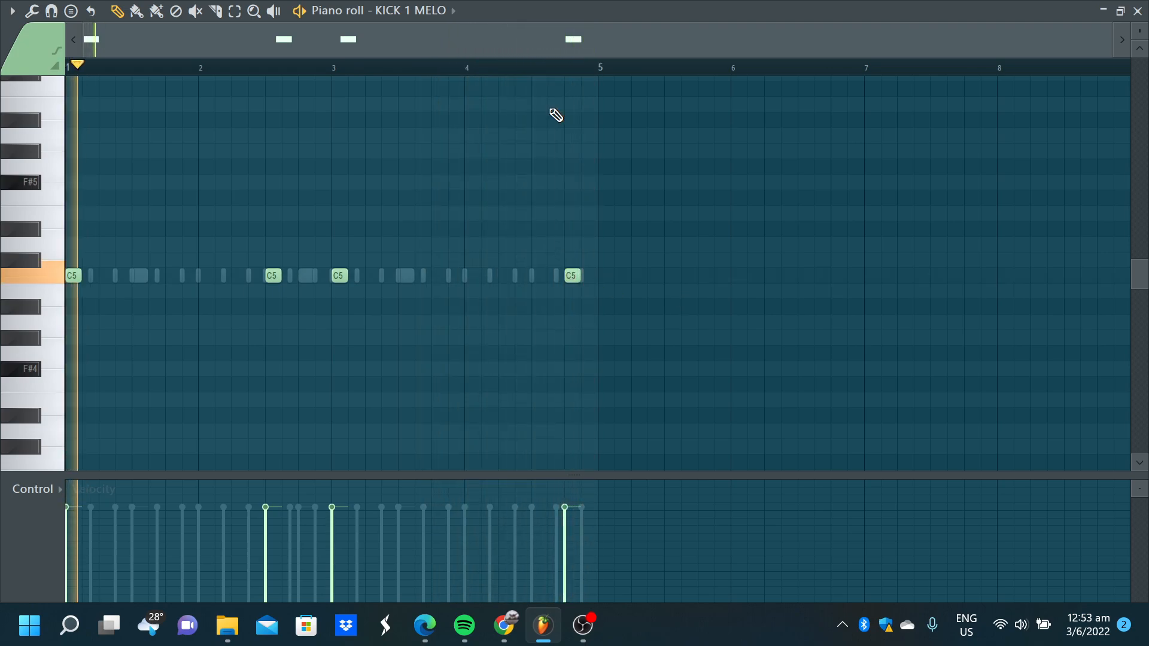
{"action": "left_click_drag", "start_coordinate": [577, 273], "coordinate": [583, 281]}
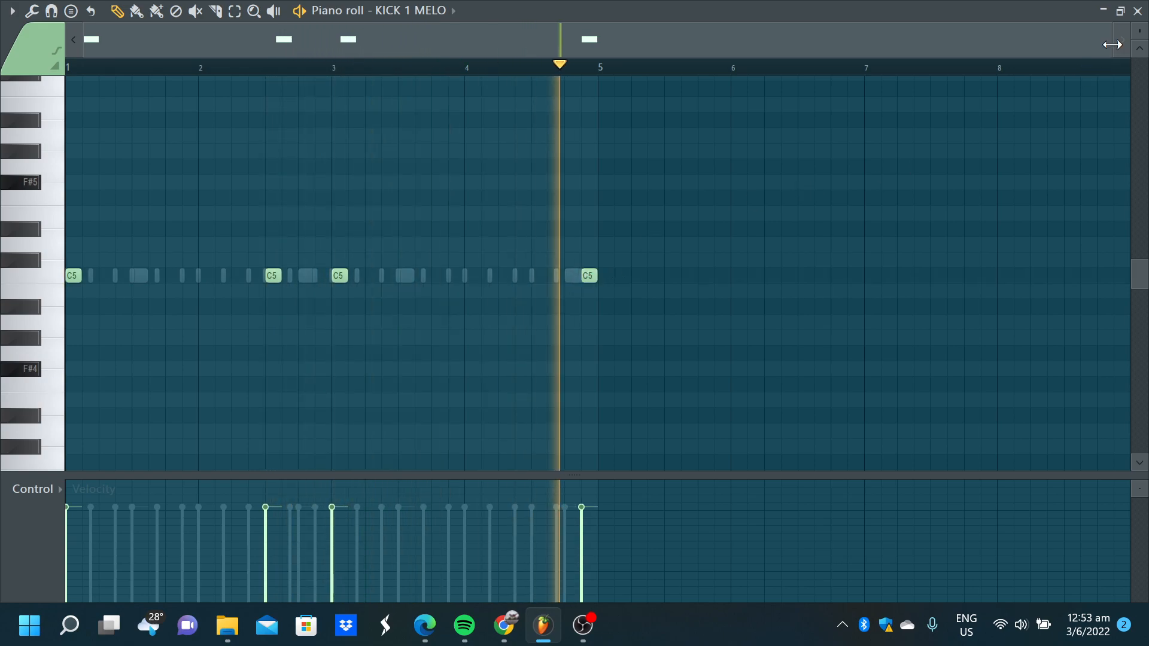
{"action": "key", "text": "space"}
{"action": "left_click", "coordinate": [1137, 11]}
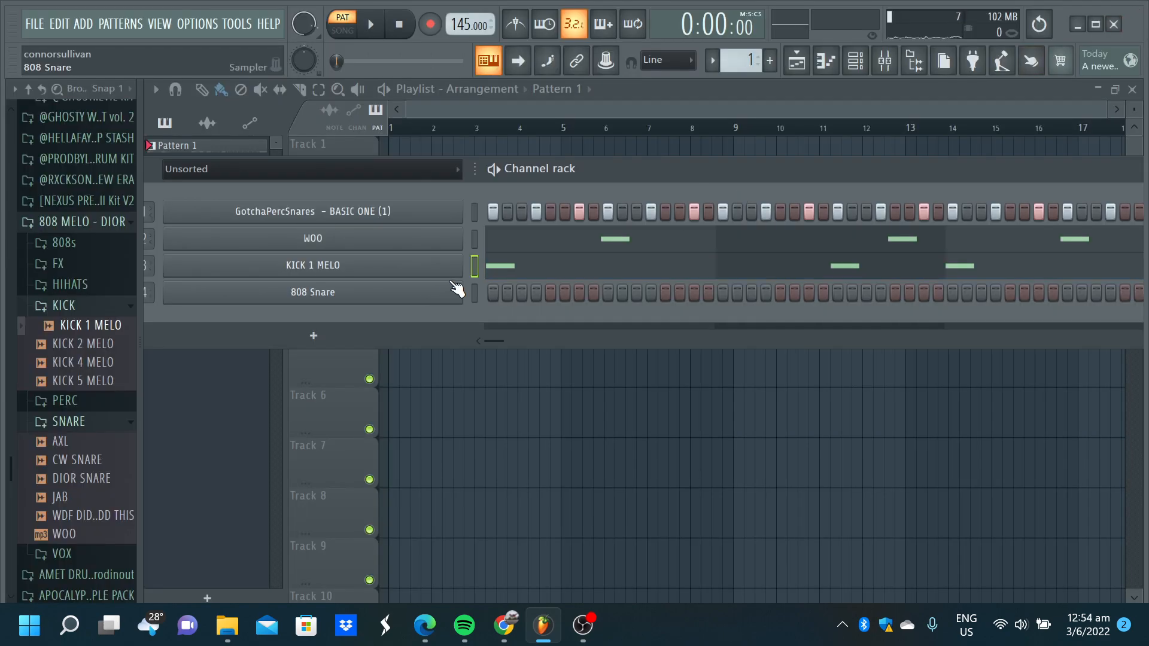
- Collapse the KICK and SNARE folders and open the 808s folder of the 808 MELO - DIOR kit
{"action": "left_click_drag", "start_coordinate": [617, 170], "coordinate": [648, 139]}
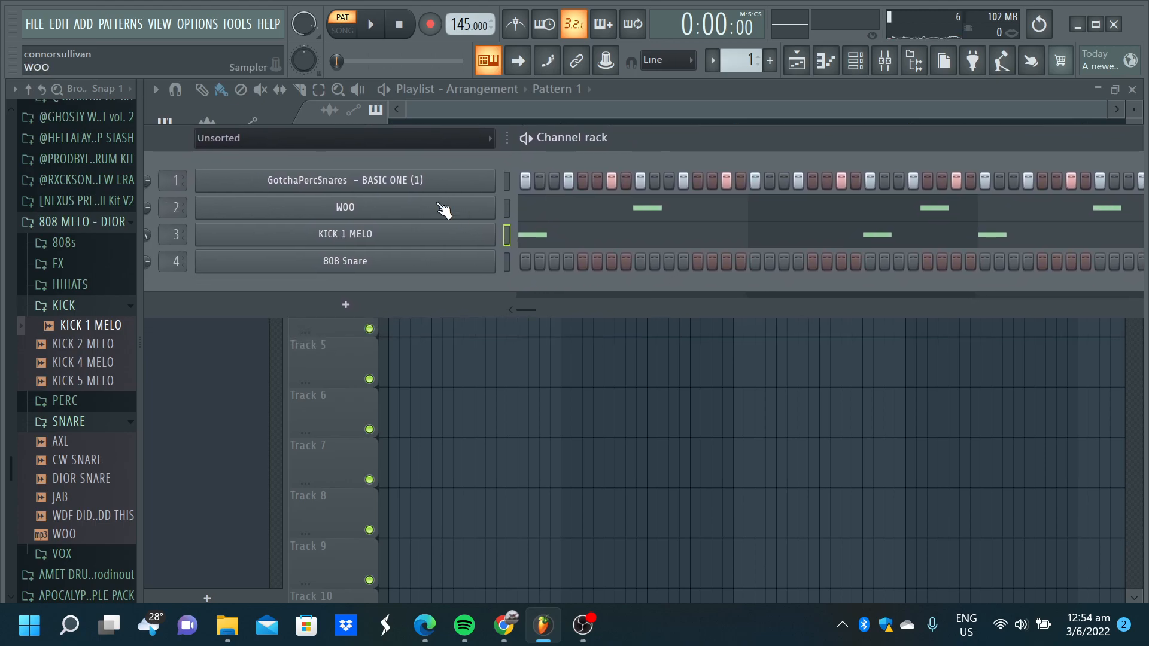
{"action": "left_click", "coordinate": [76, 310]}
{"action": "left_click", "coordinate": [72, 347]}
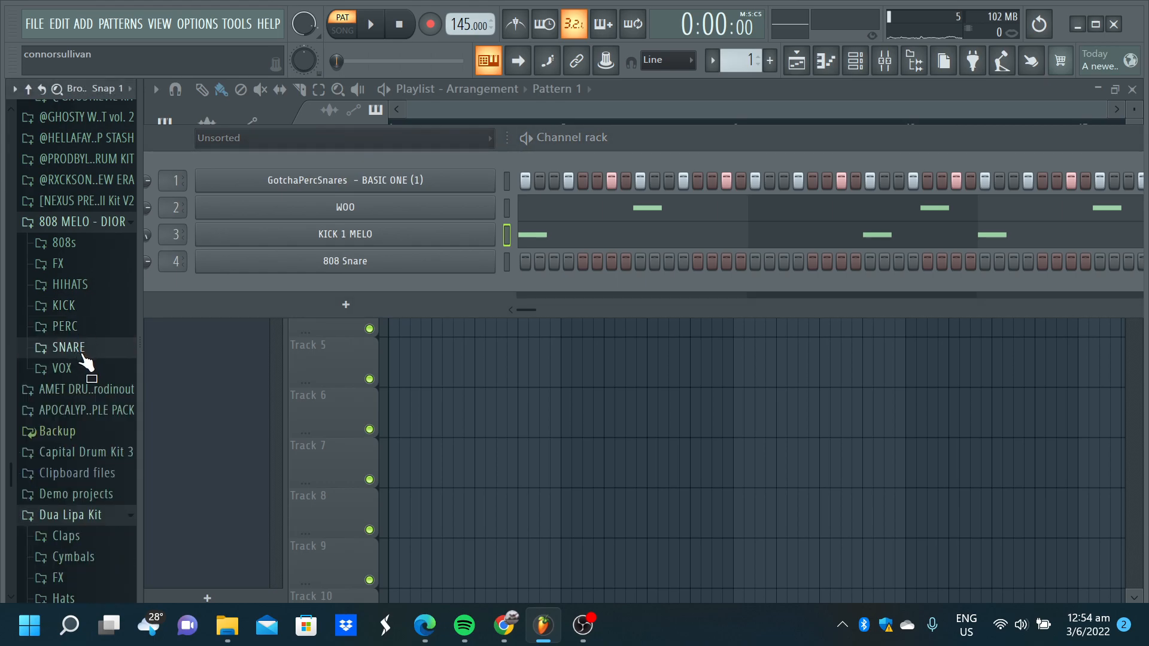
{"action": "scroll", "coordinate": [88, 347], "scroll_direction": "up", "scroll_amount": 1}
{"action": "left_click", "coordinate": [62, 274]}
- Audition the MELO 808 samples and replace the 808 Snare channel's sample with MELO 808 5
{"action": "left_click", "coordinate": [90, 294]}
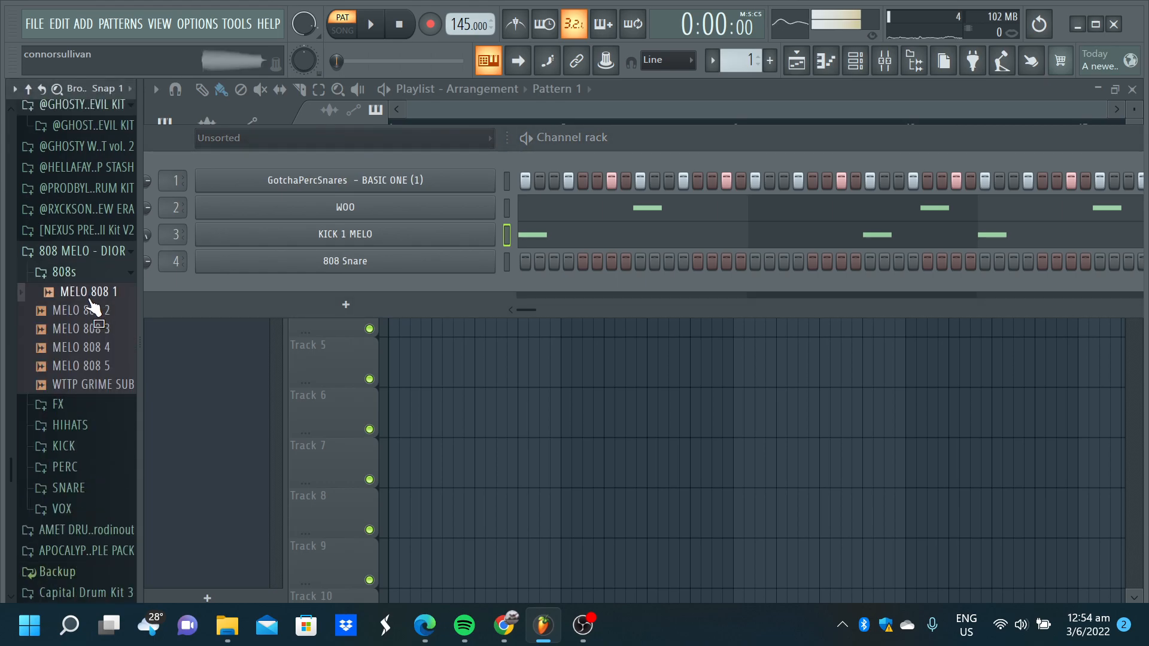
{"action": "left_click", "coordinate": [90, 291]}
{"action": "left_click", "coordinate": [84, 310]}
{"action": "left_click", "coordinate": [85, 348]}
{"action": "left_click", "coordinate": [90, 367]}
{"action": "left_click_drag", "start_coordinate": [88, 368], "coordinate": [398, 272]}
{"action": "left_click_drag", "start_coordinate": [465, 285], "coordinate": [375, 76]}
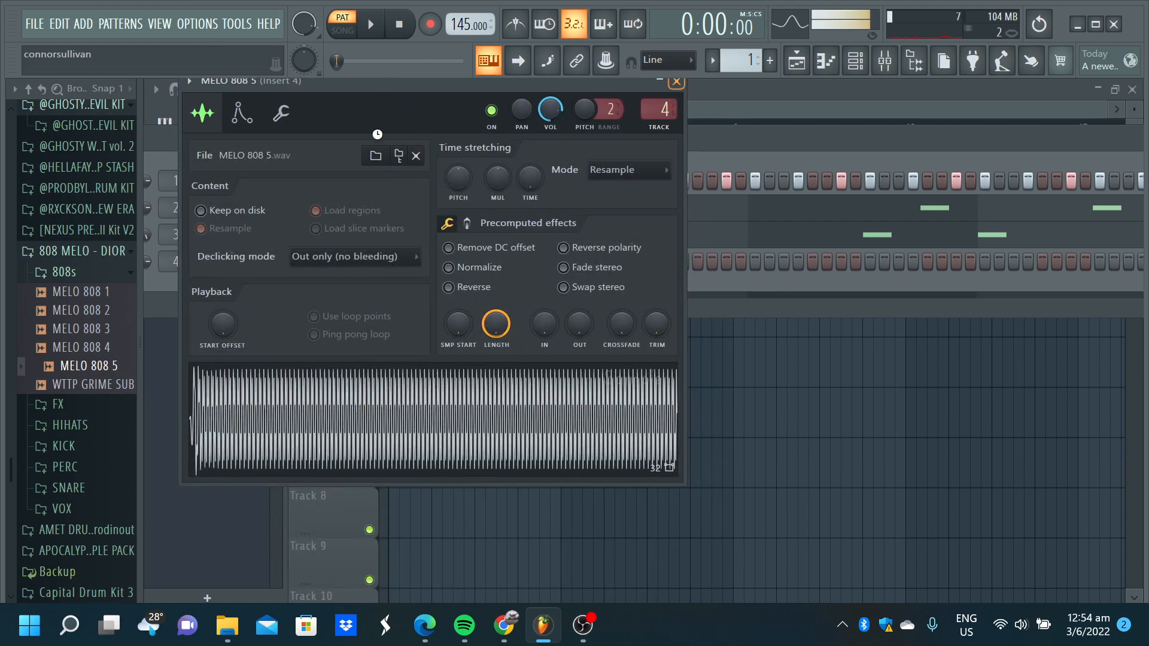
{"action": "left_click", "coordinate": [281, 112]}
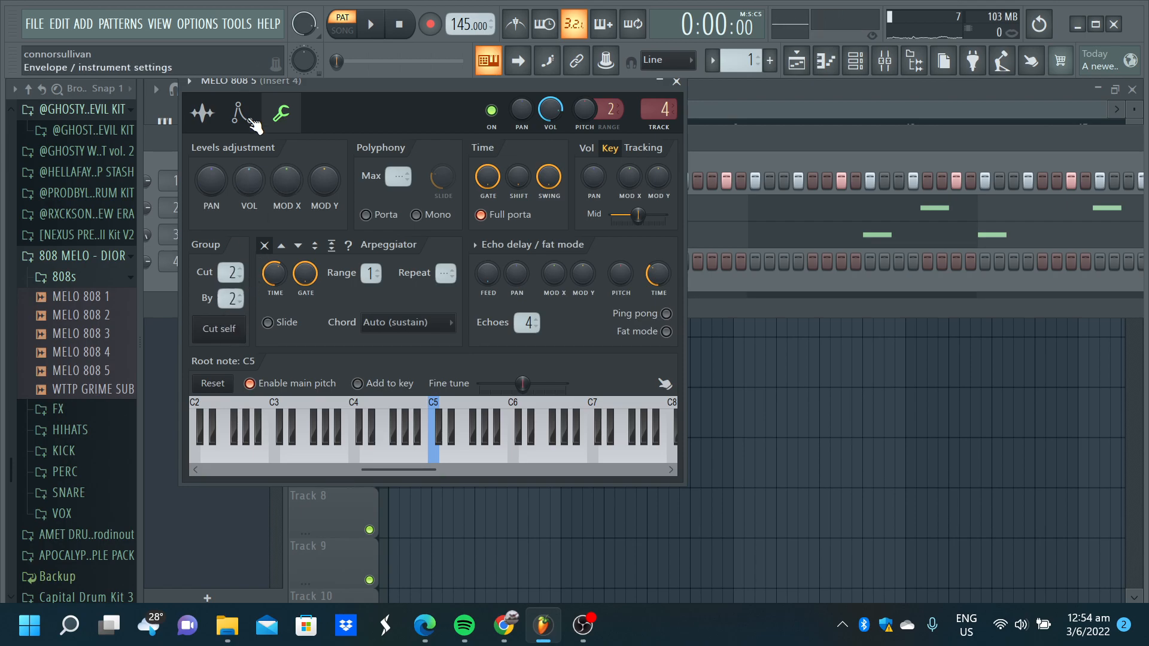
{"action": "left_click", "coordinate": [202, 112]}
{"action": "left_click", "coordinate": [677, 81]}
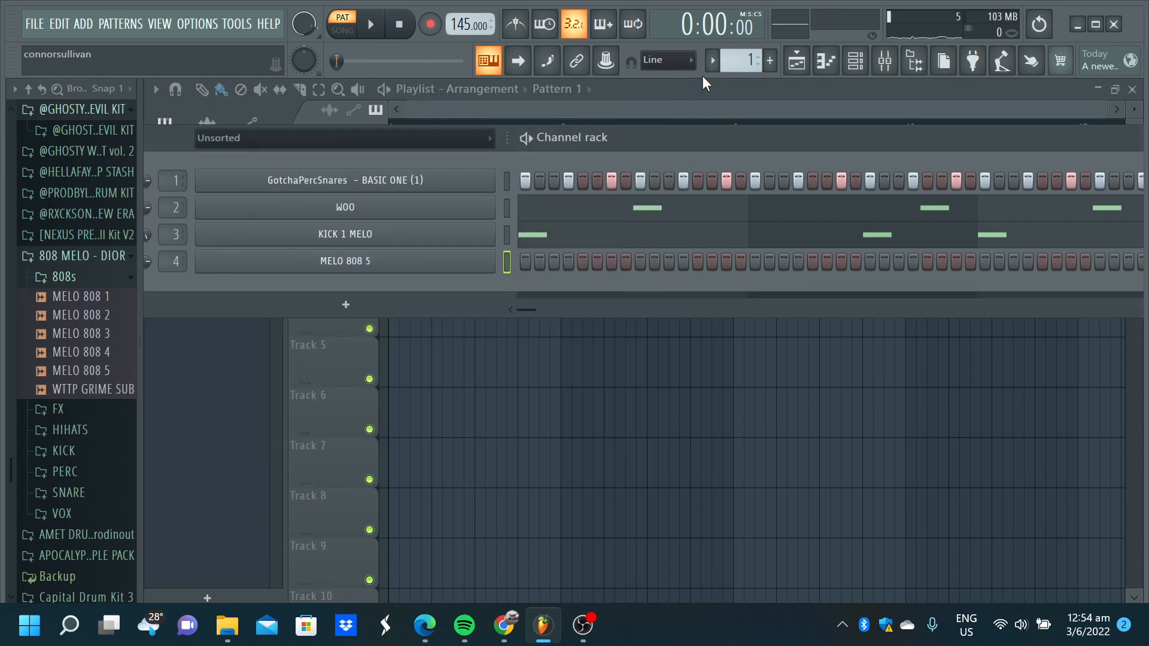
- Place a one-bar F#5 note for MELO 808 5 at the start of bar 1
{"action": "left_click", "coordinate": [826, 60]}
{"action": "scroll", "coordinate": [195, 230], "scroll_direction": "up", "scroll_amount": 1}
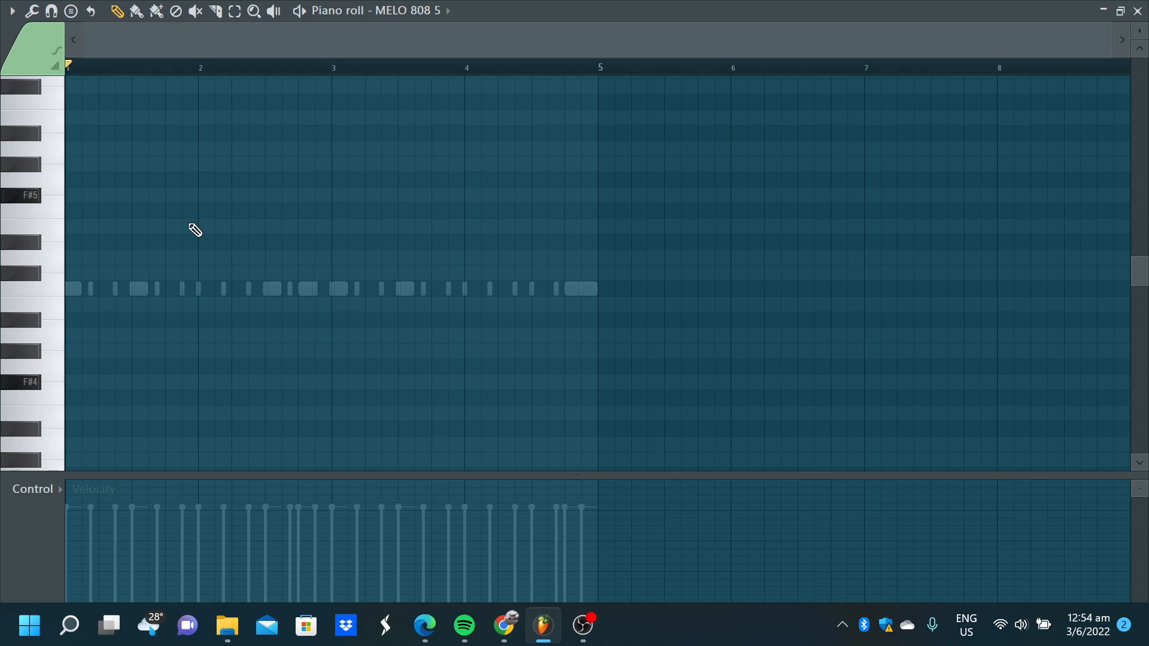
{"action": "scroll", "coordinate": [180, 235], "scroll_direction": "up", "scroll_amount": 4}
{"action": "left_click", "coordinate": [67, 255]}
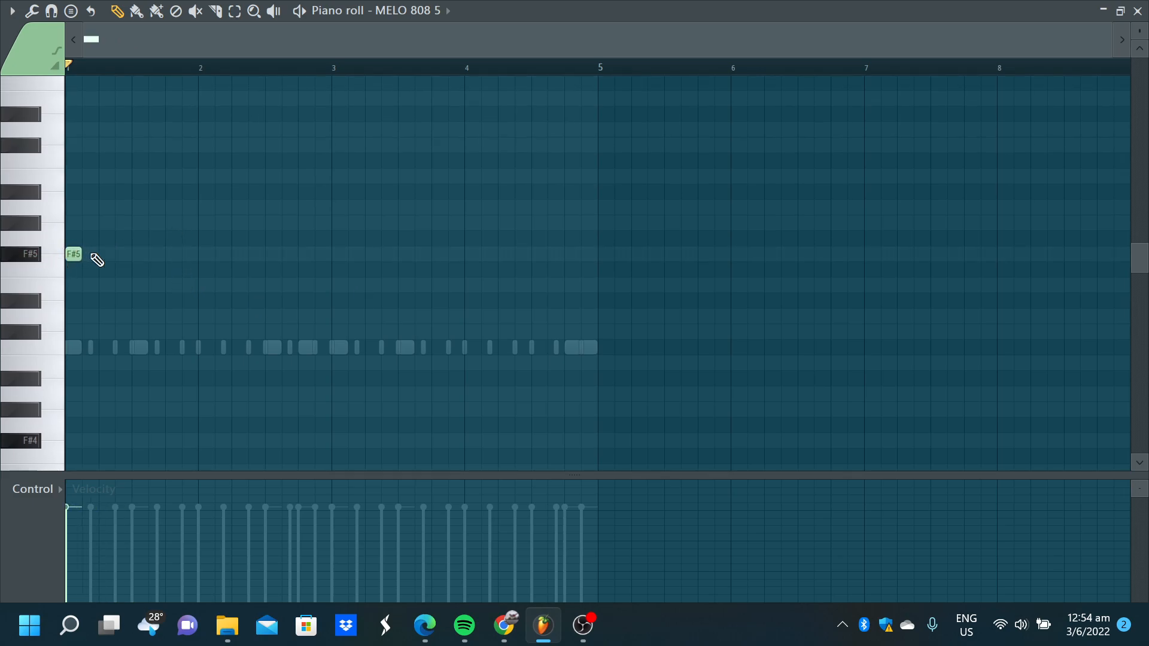
{"action": "key", "text": "space"}
{"action": "left_click_drag", "start_coordinate": [83, 255], "coordinate": [188, 264]}
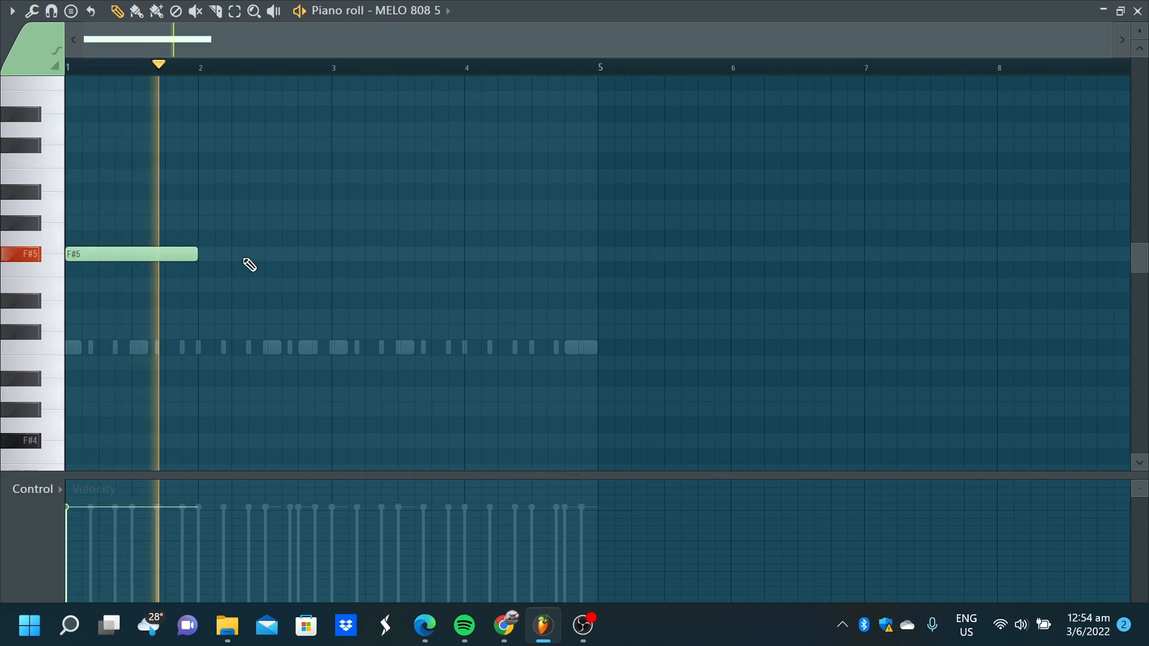
- Add half-bar F#5 808 notes on beat 3 of bar 2 and beat 1 of bar 3, checking them during playback
{"action": "left_click", "coordinate": [264, 259]}
{"action": "left_click_drag", "start_coordinate": [387, 257], "coordinate": [331, 269]}
{"action": "key", "text": "space"}
{"action": "left_click", "coordinate": [342, 255]}
{"action": "key", "text": "space"}
{"action": "left_click", "coordinate": [1138, 11]}
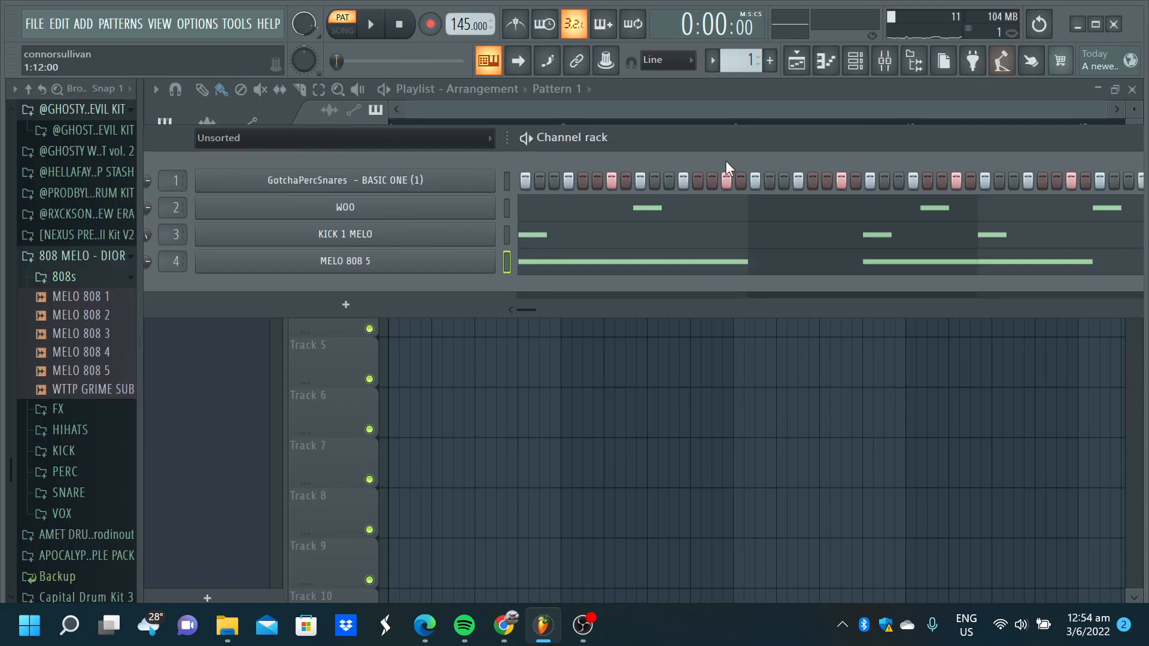
- Enable the MELO 808 5 volume envelope with hold at maximum and attack, decay, sustain and release at minimum
{"action": "left_click", "coordinate": [422, 264]}
{"action": "left_click", "coordinate": [241, 113]}
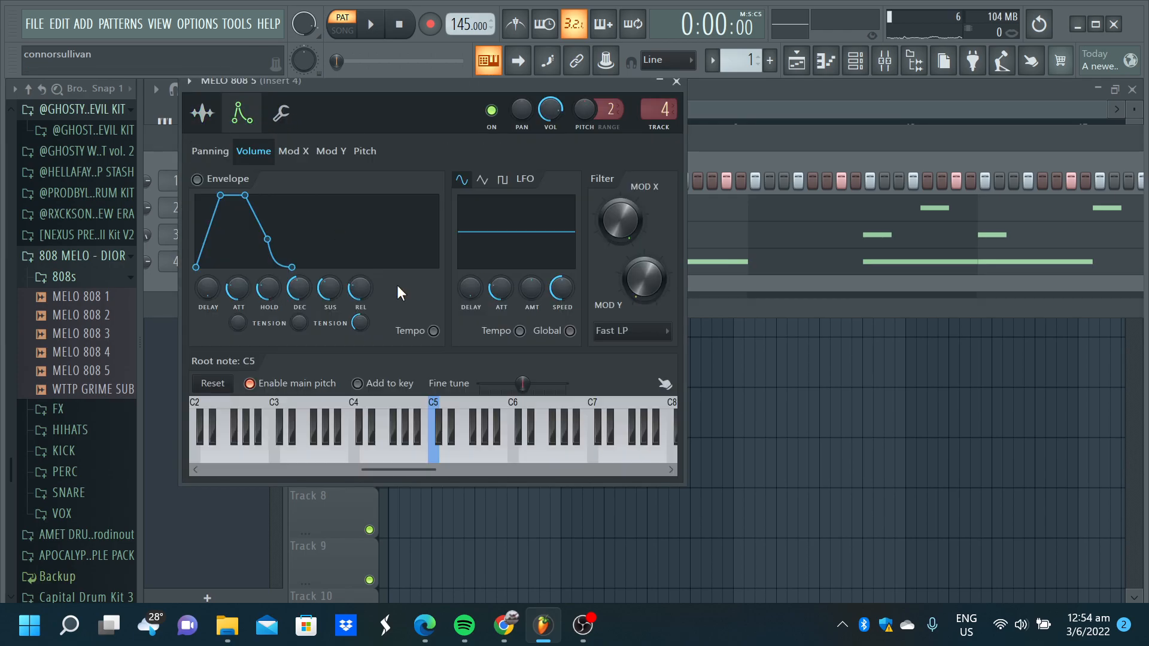
{"action": "left_click_drag", "start_coordinate": [232, 289], "coordinate": [299, 317]}
{"action": "left_click_drag", "start_coordinate": [329, 289], "coordinate": [329, 300]}
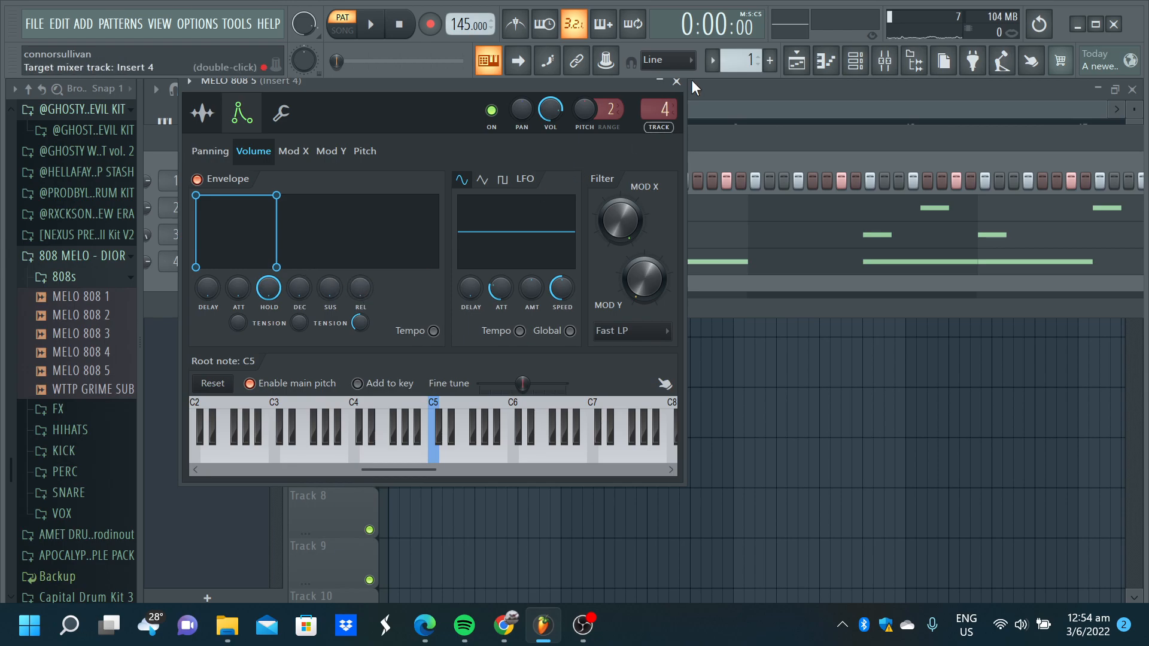
- Shorten the F#5 808 note on beat 3 of bar 2 to one beat and follow it with half-beat A5 and G#5 notes
{"action": "left_click", "coordinate": [676, 81]}
{"action": "left_click", "coordinate": [826, 60]}
{"action": "key", "text": "space"}
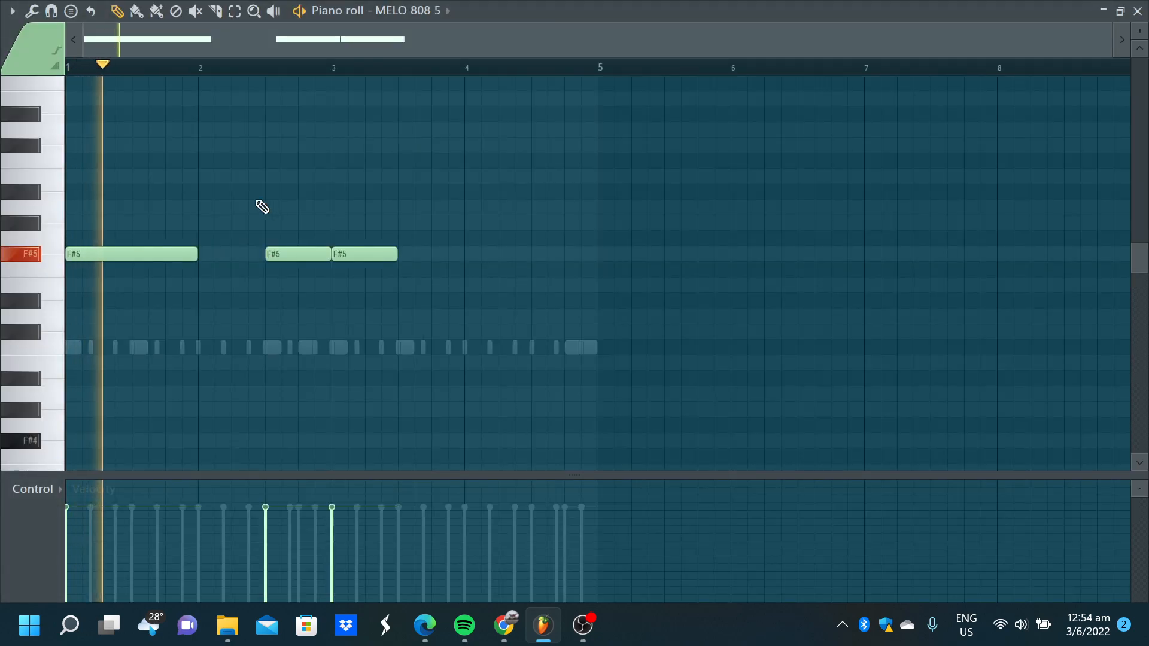
{"action": "scroll", "coordinate": [287, 260], "scroll_direction": "up", "scroll_amount": 2}
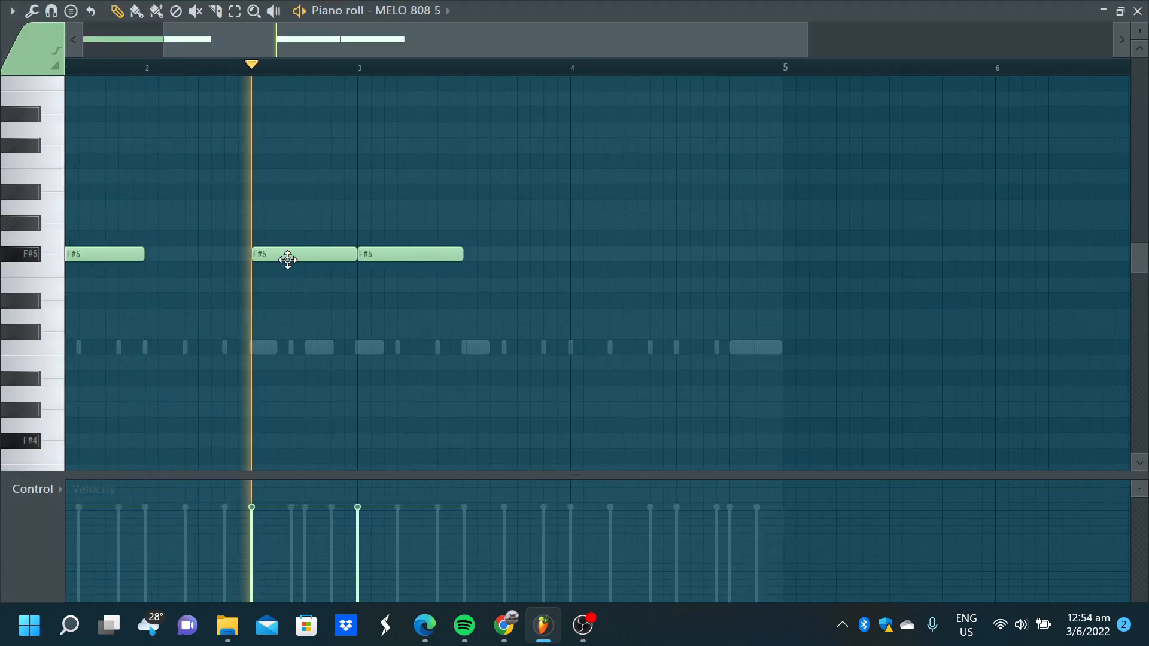
{"action": "scroll", "coordinate": [287, 260], "scroll_direction": "down", "scroll_amount": 2}
{"action": "scroll", "coordinate": [287, 260], "scroll_direction": "up", "scroll_amount": 3}
{"action": "left_click_drag", "start_coordinate": [367, 255], "coordinate": [297, 272]}
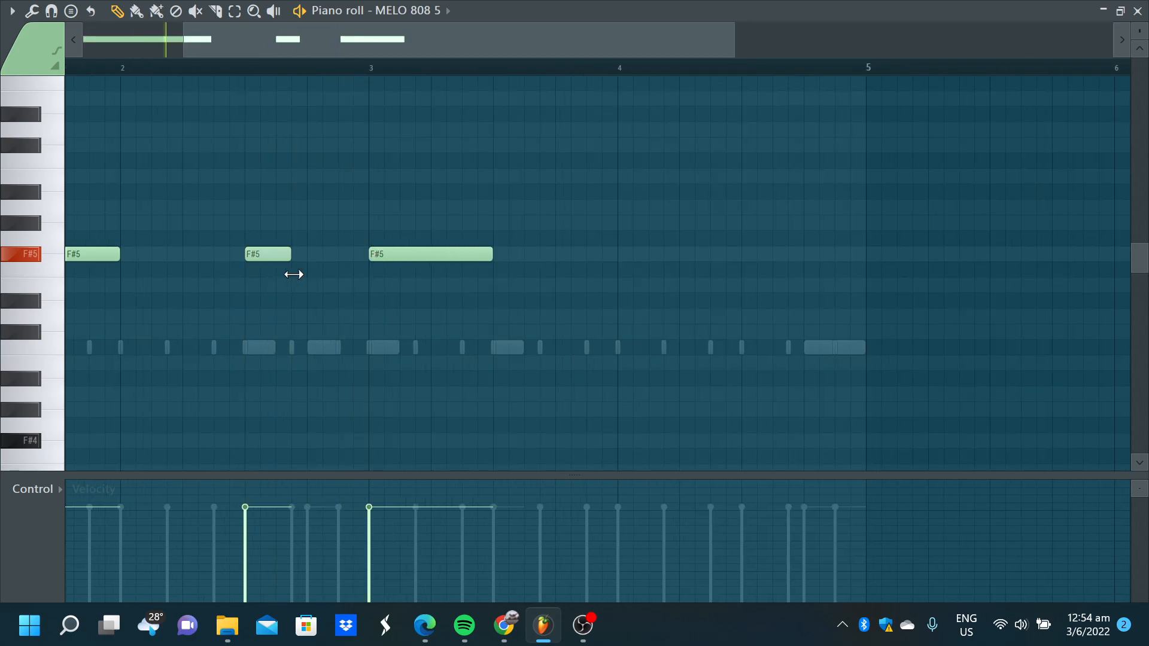
{"action": "left_click", "coordinate": [312, 207]}
{"action": "key", "text": "space"}
{"action": "left_click", "coordinate": [342, 224]}
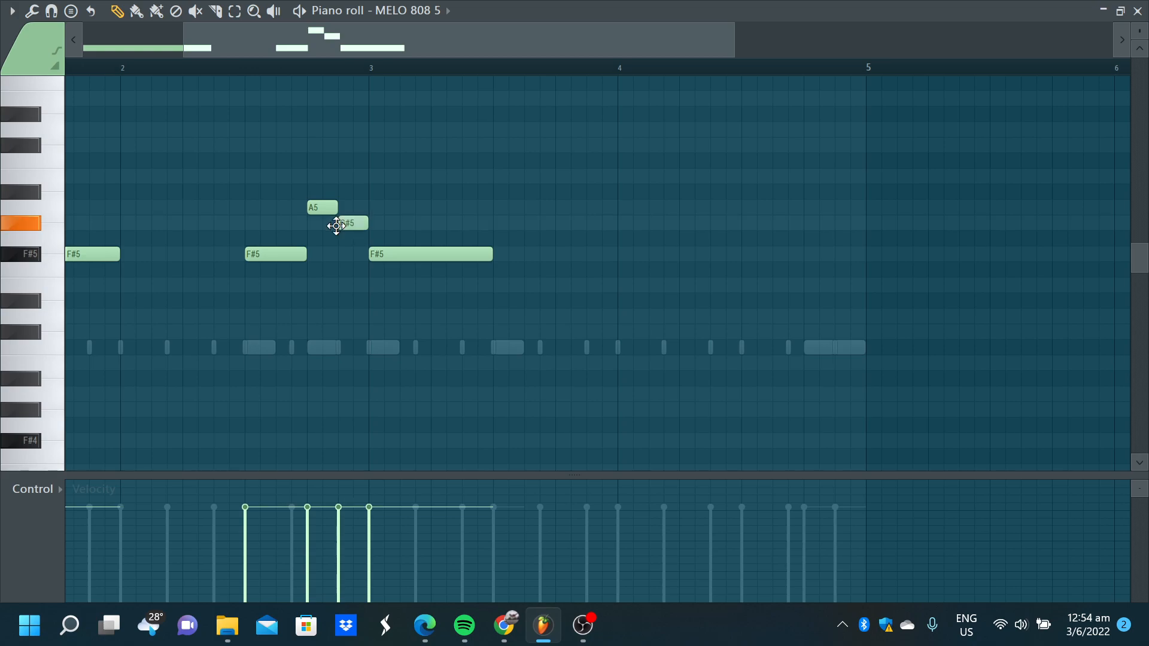
- Add short slide notes at G#6 and C#6 above the A5 and G#5 notes in bar 2, one step long
{"action": "scroll", "coordinate": [341, 231], "scroll_direction": "up", "scroll_amount": 3}
{"action": "left_click", "coordinate": [309, 103]}
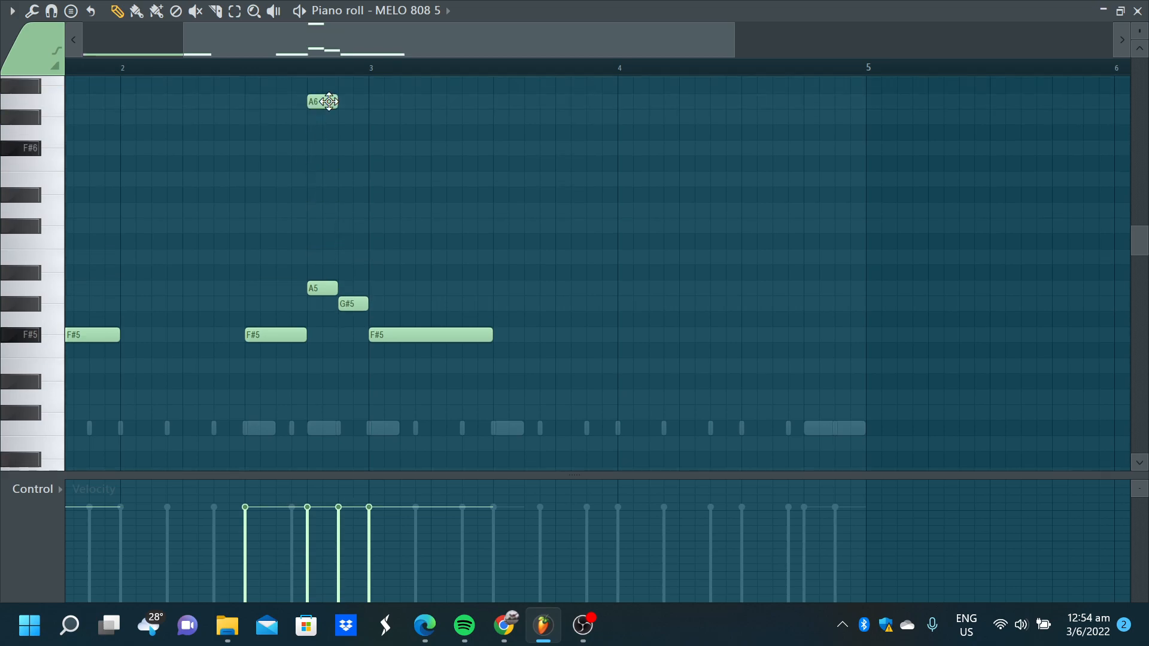
{"action": "double_click", "coordinate": [313, 106]}
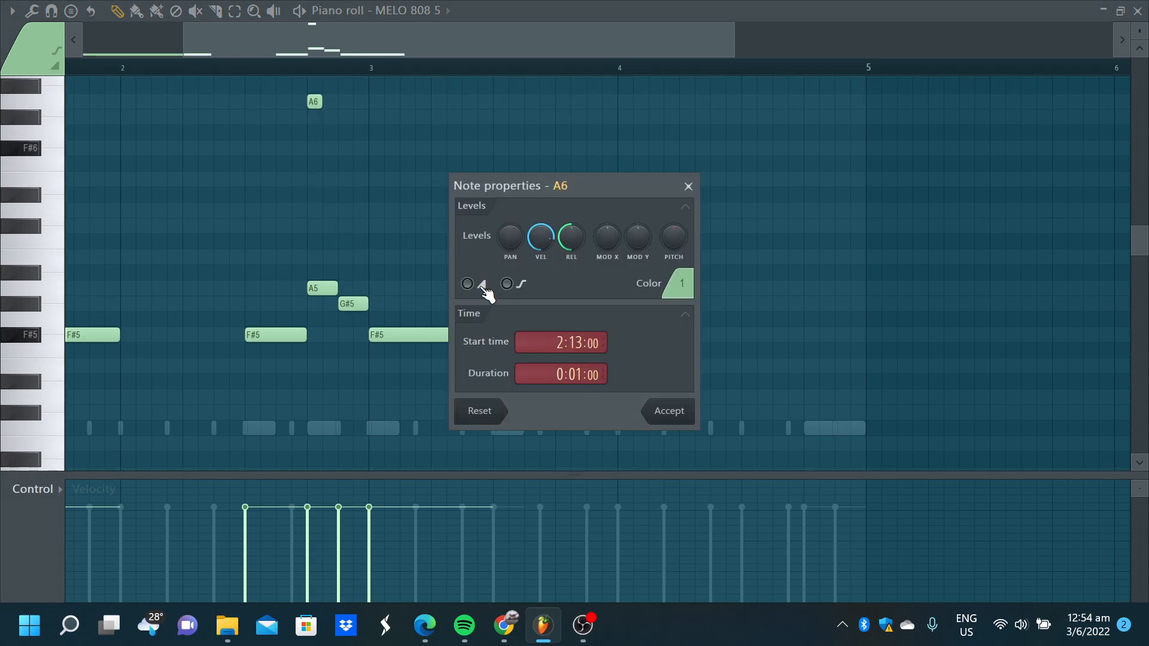
{"action": "left_click", "coordinate": [667, 409]}
{"action": "left_click_drag", "start_coordinate": [314, 105], "coordinate": [313, 117]}
{"action": "left_click", "coordinate": [340, 226]}
{"action": "key", "text": "space"}
{"action": "scroll", "coordinate": [341, 224], "scroll_direction": "down", "scroll_amount": 2}
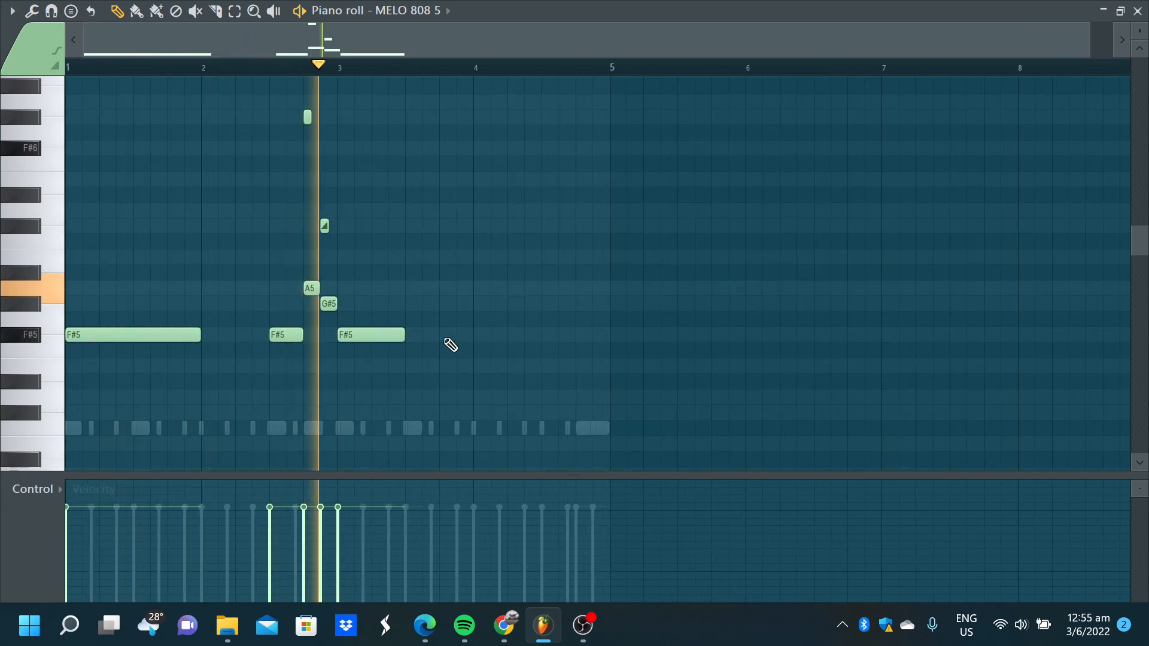
- Build a bar 4 808 run: a one-beat G#5 on beat 2, then half-beat A5, G#5 and two lower notes ending the bar
{"action": "left_click", "coordinate": [537, 304]}
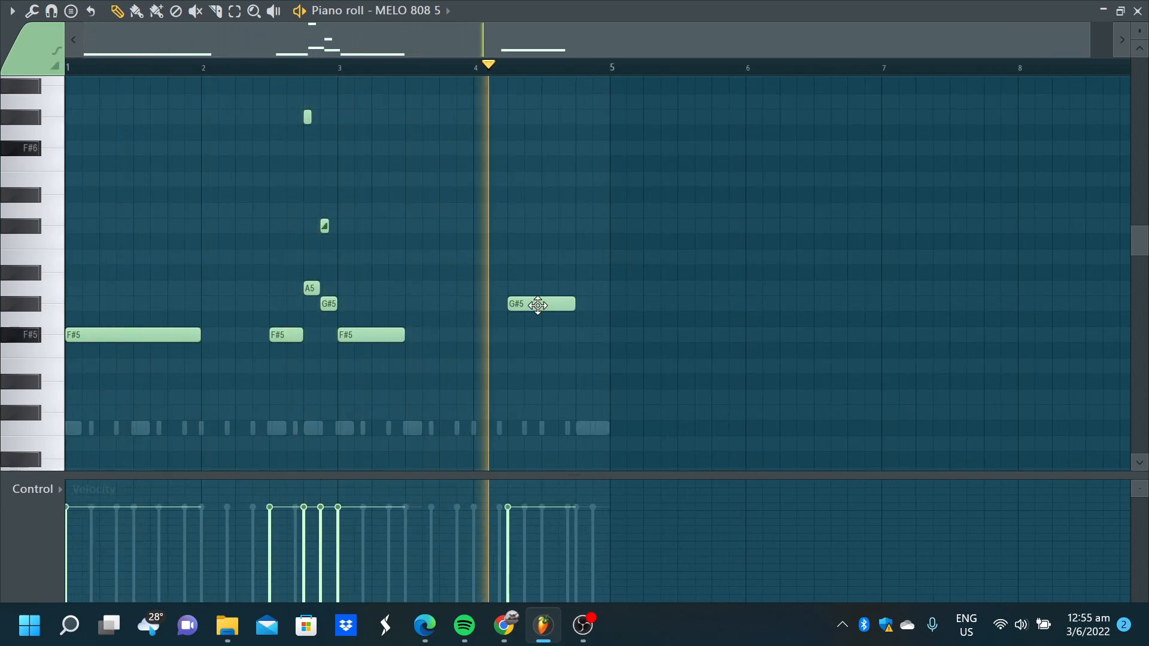
{"action": "scroll", "coordinate": [538, 305], "scroll_direction": "up", "scroll_amount": 4}
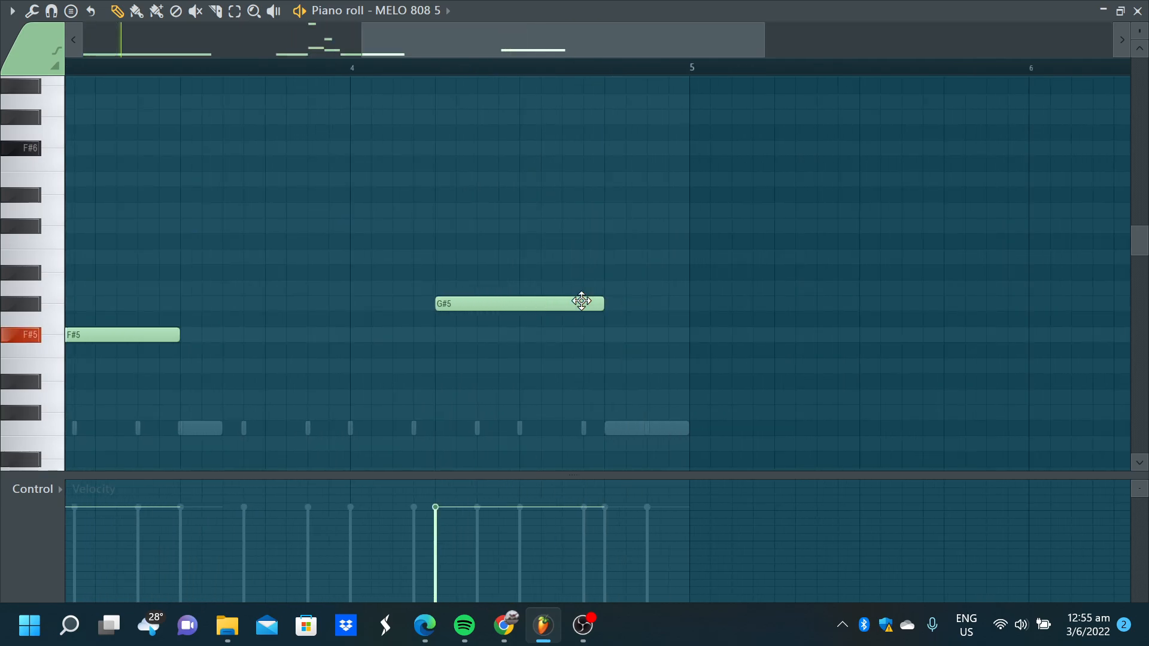
{"action": "left_click_drag", "start_coordinate": [582, 312], "coordinate": [527, 311]}
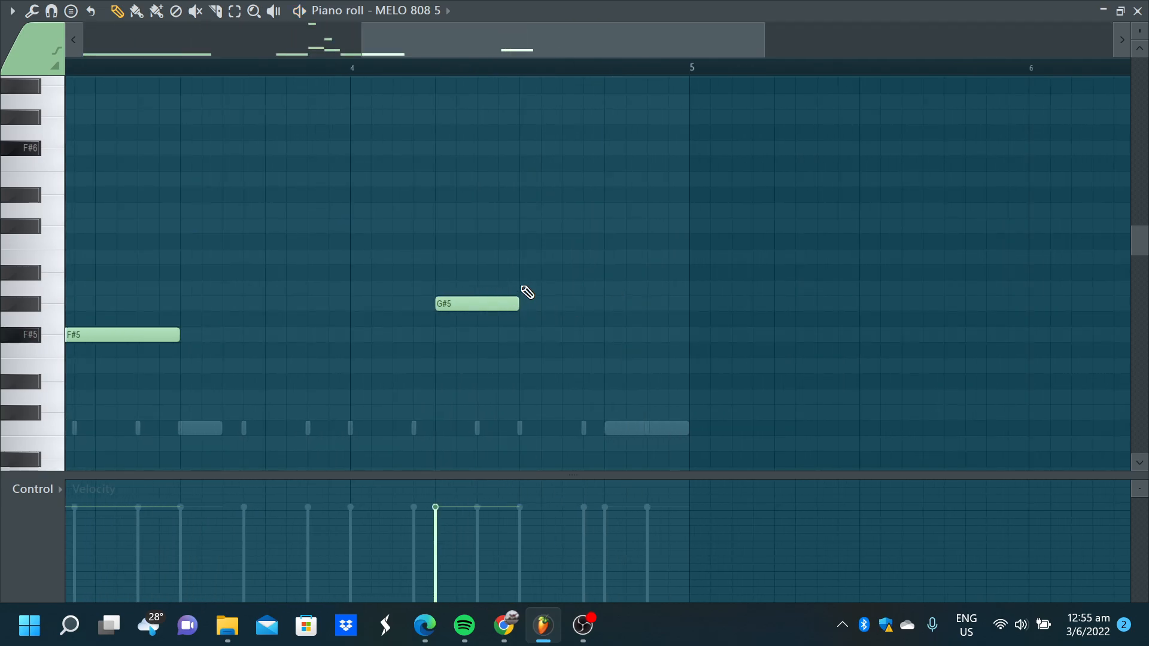
{"action": "left_click", "coordinate": [527, 290]}
{"action": "left_click", "coordinate": [563, 303]}
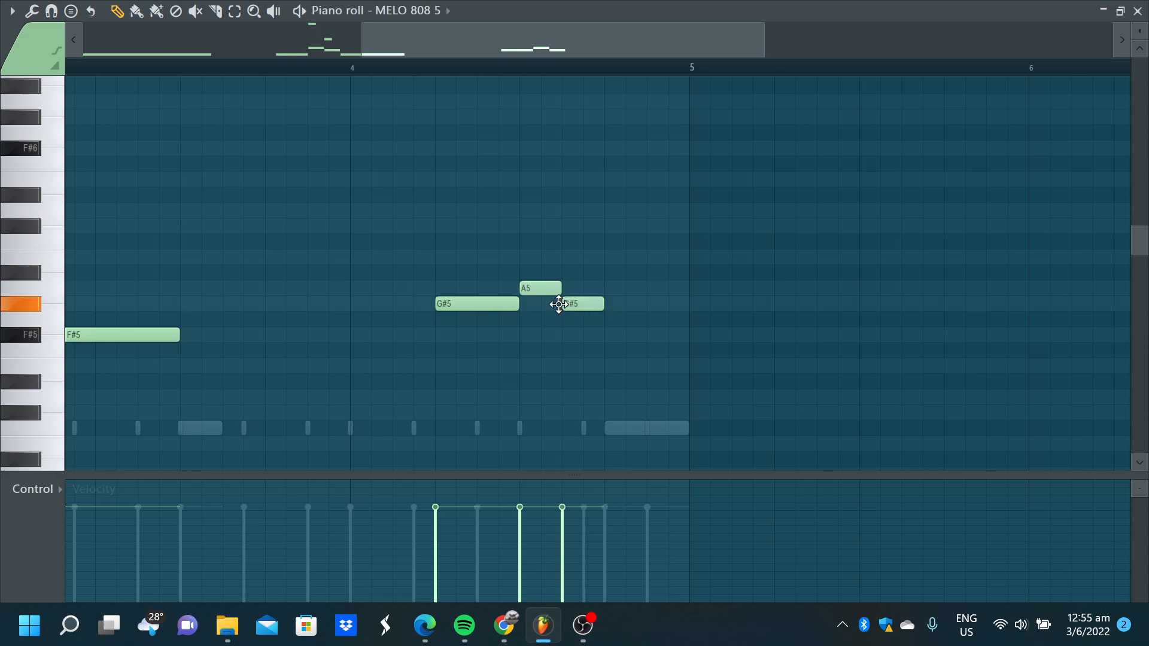
{"action": "left_click", "coordinate": [610, 413]}
{"action": "left_click", "coordinate": [653, 398]}
- Add one-step slide notes D7, C#7, A6 and G#6 over the last four 808 notes of bar 4
{"action": "scroll", "coordinate": [650, 404], "scroll_direction": "up", "scroll_amount": 5}
{"action": "left_click", "coordinate": [525, 129]}
{"action": "left_click_drag", "start_coordinate": [547, 134], "coordinate": [547, 115]}
{"action": "double_click", "coordinate": [533, 116]}
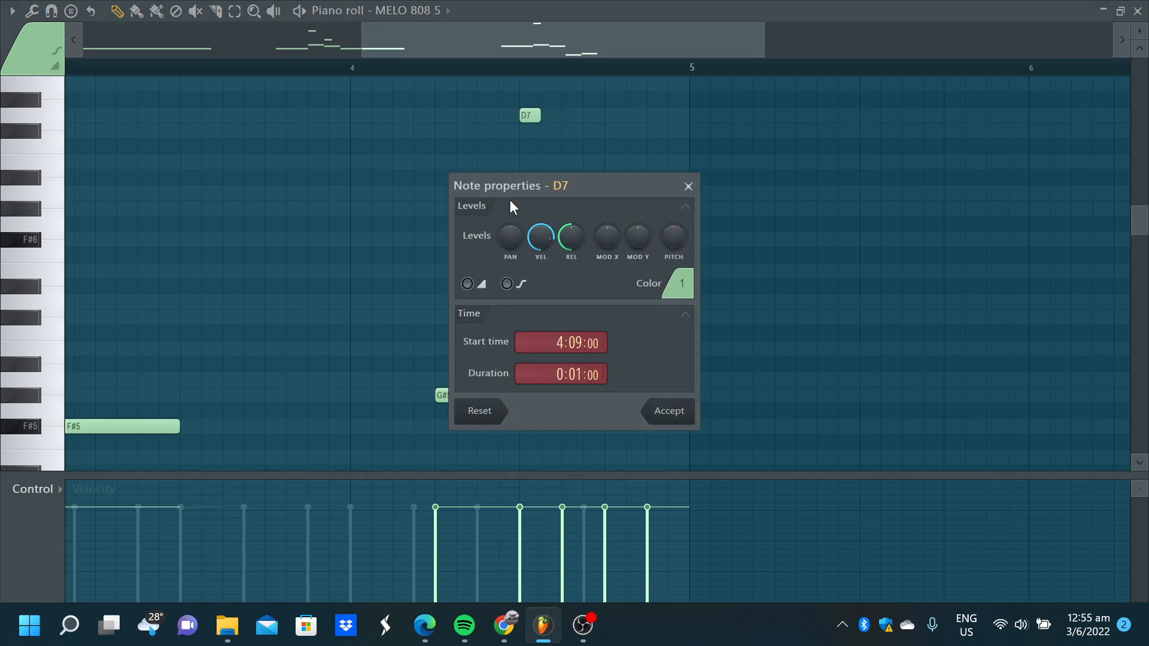
{"action": "left_click", "coordinate": [659, 410]}
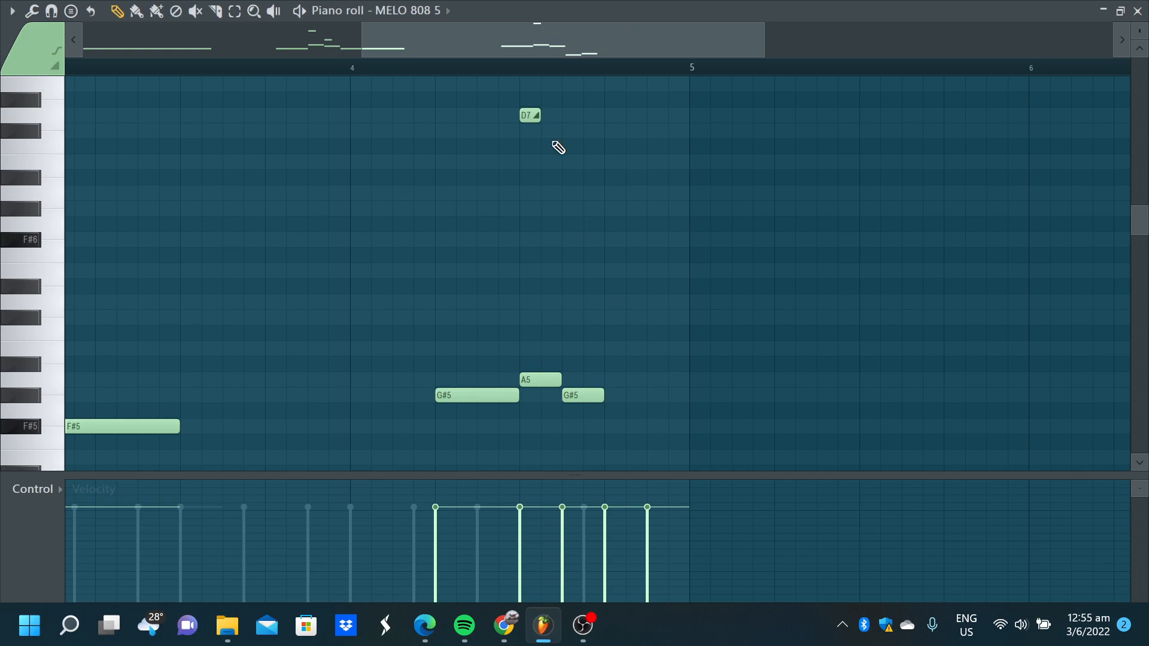
{"action": "left_click", "coordinate": [531, 120]}
{"action": "left_click", "coordinate": [610, 194]}
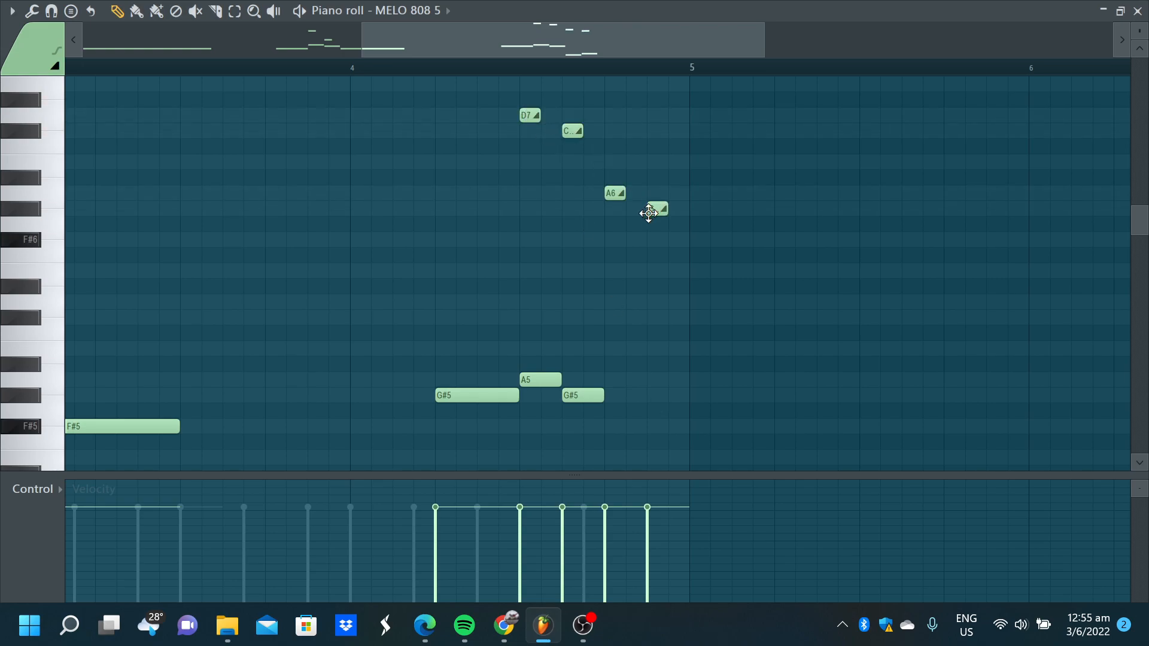
- Shorten the two slide notes in bar 2 and nudge them slightly behind the starts of the A5 and G#5 notes
{"action": "scroll", "coordinate": [556, 218], "scroll_direction": "down", "scroll_amount": 5}
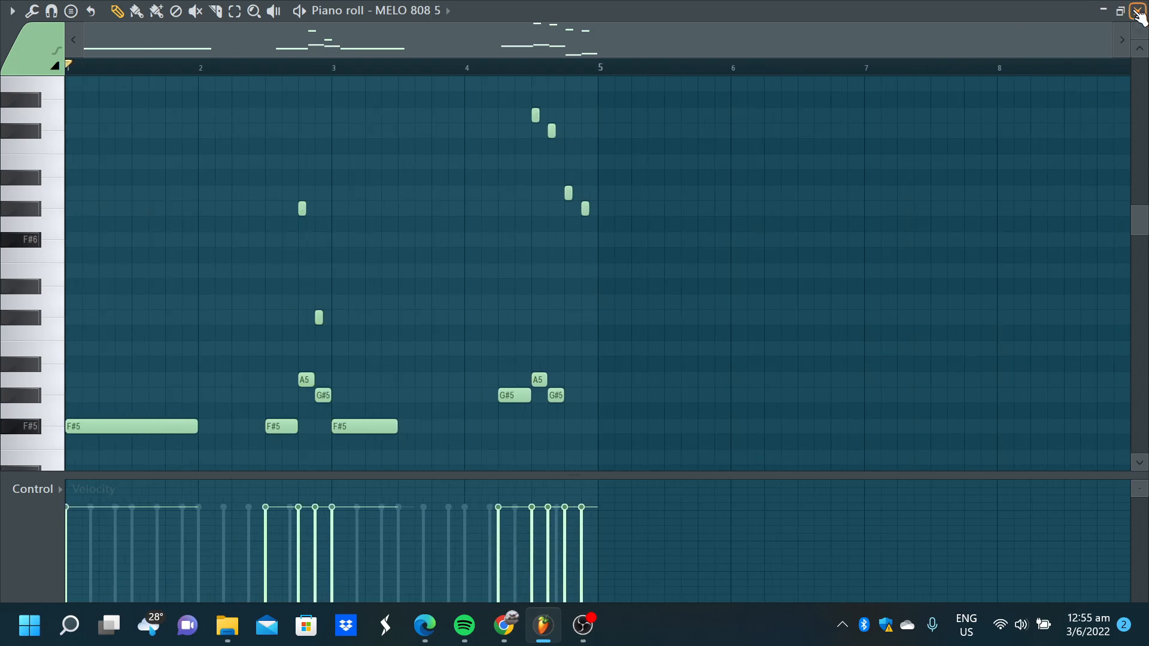
{"action": "left_click", "coordinate": [1138, 11]}
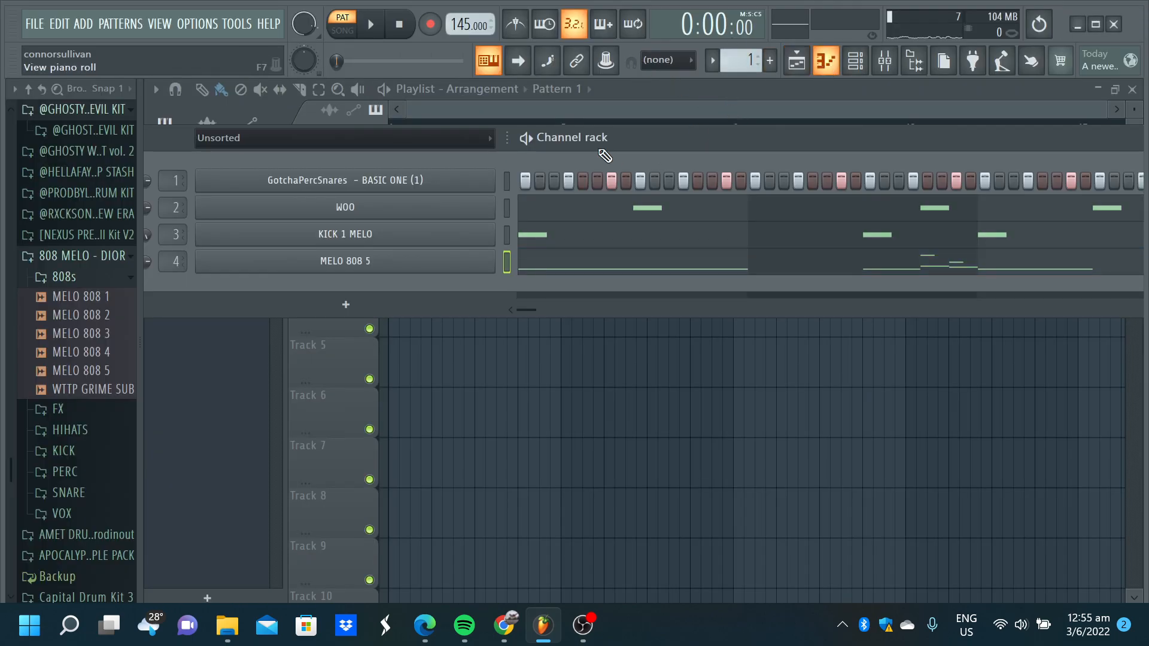
{"action": "key", "text": "F7"}
{"action": "scroll", "coordinate": [290, 184], "scroll_direction": "up", "scroll_amount": 5}
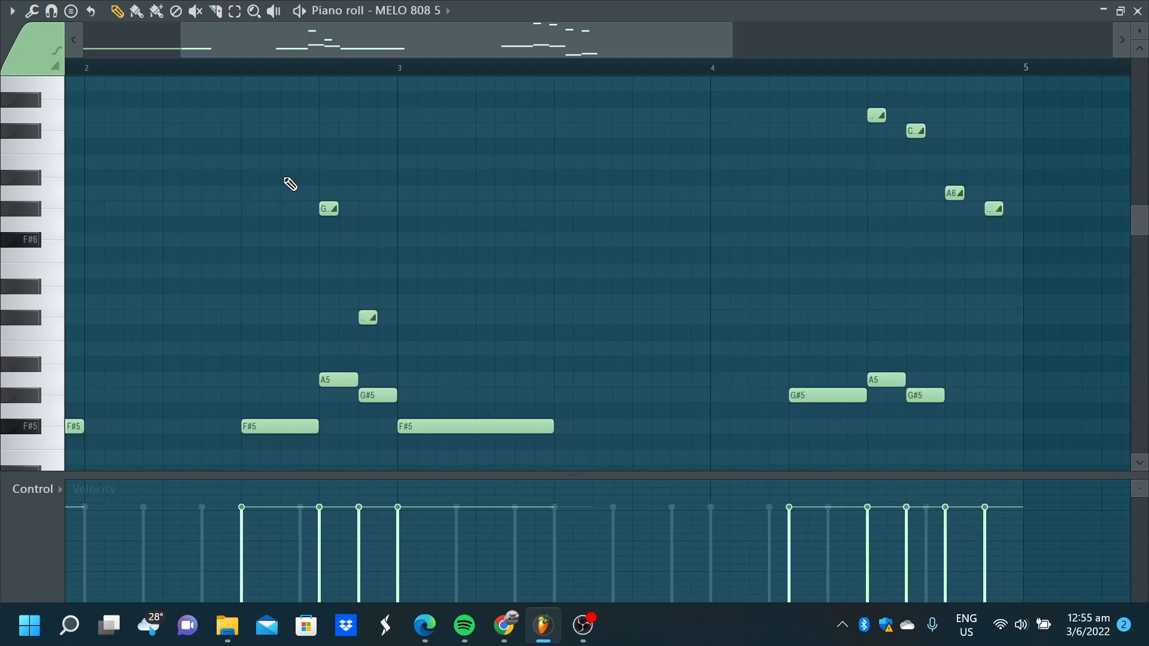
{"action": "mouse_move", "coordinate": [463, 208]}
{"action": "left_mouse_down"}
{"action": "mouse_move", "coordinate": [473, 209]}
{"action": "mouse_move", "coordinate": [446, 213]}
{"action": "left_mouse_up"}
{"action": "left_click_drag", "start_coordinate": [637, 322], "coordinate": [582, 326]}
{"action": "scroll", "coordinate": [509, 296], "scroll_direction": "down", "scroll_amount": 3}
{"action": "scroll", "coordinate": [510, 296], "scroll_direction": "down", "scroll_amount": 6}
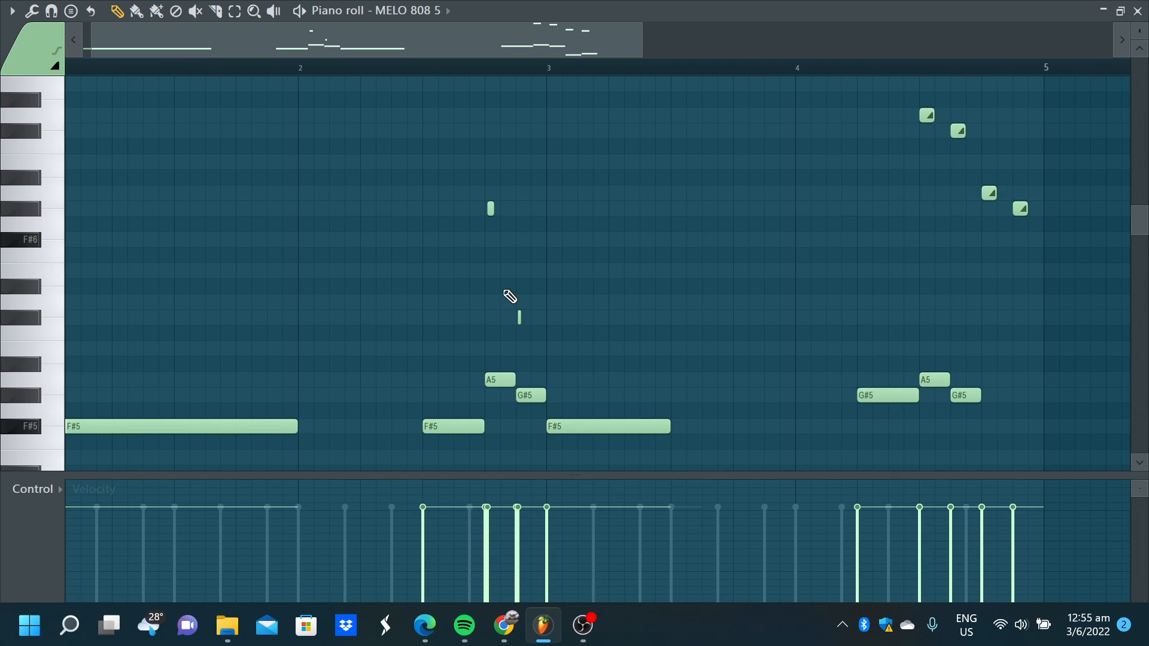
- Shorten the D7, C#7, A6 and G#6 slide notes in bar 4, nudging D7 and C#7 slightly late, and close the note editor
{"action": "scroll", "coordinate": [545, 122], "scroll_direction": "up", "scroll_amount": 8}
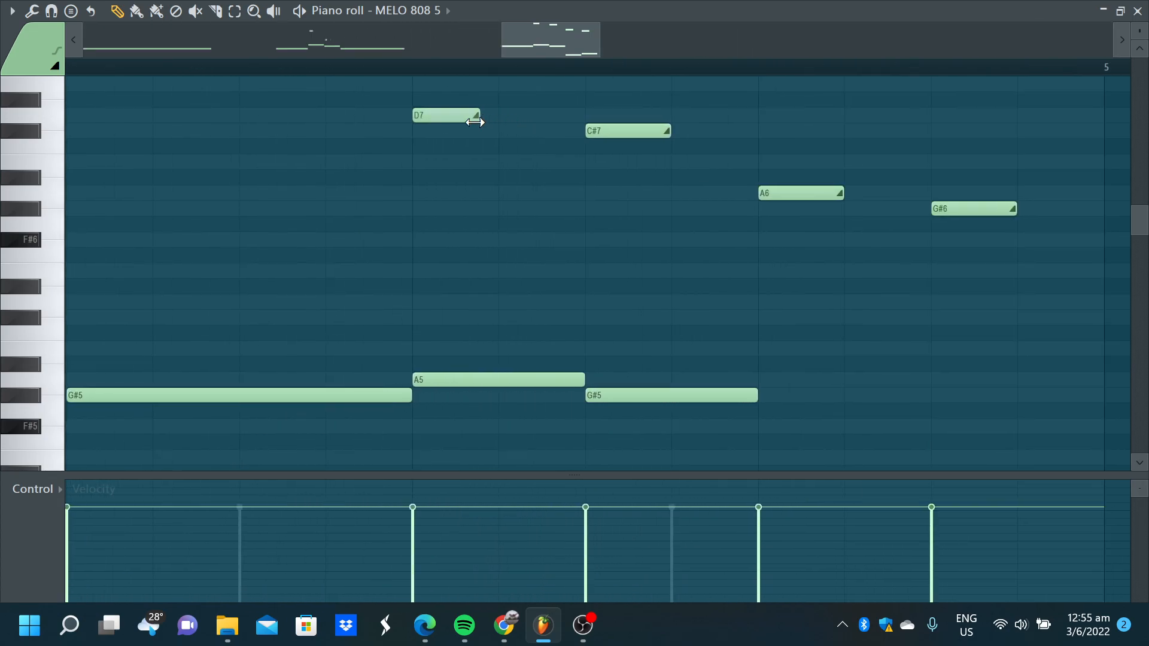
{"action": "left_click_drag", "start_coordinate": [433, 115], "coordinate": [437, 114]}
{"action": "left_click_drag", "start_coordinate": [675, 137], "coordinate": [622, 137]}
{"action": "right_click", "coordinate": [641, 137]}
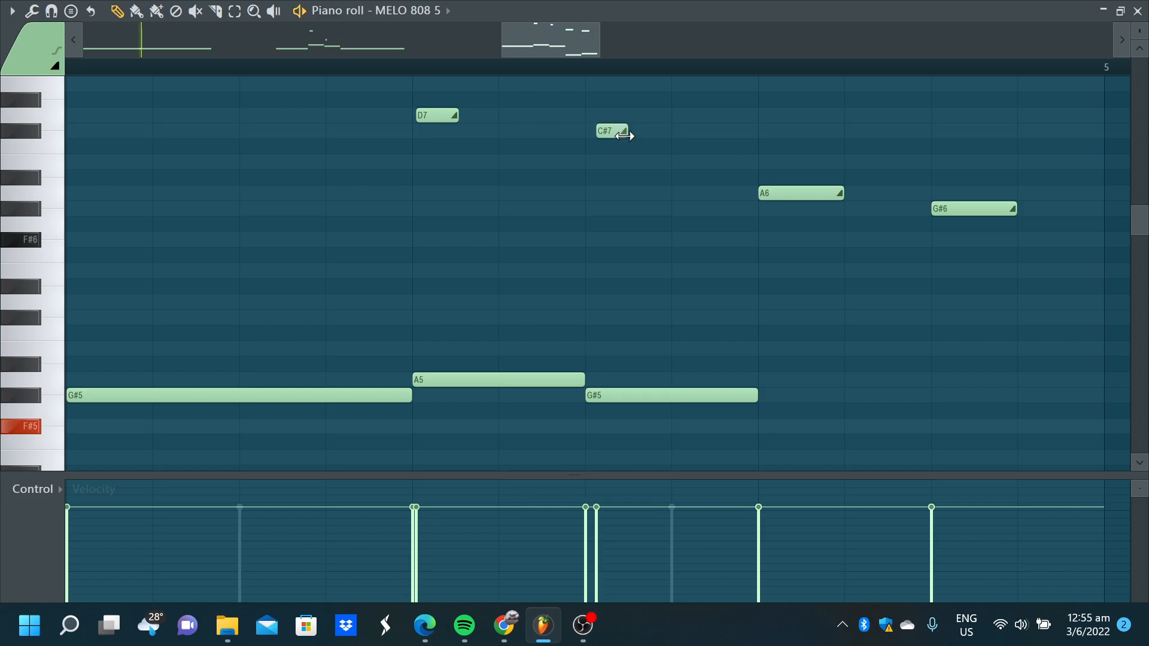
{"action": "left_click_drag", "start_coordinate": [837, 194], "coordinate": [791, 194]}
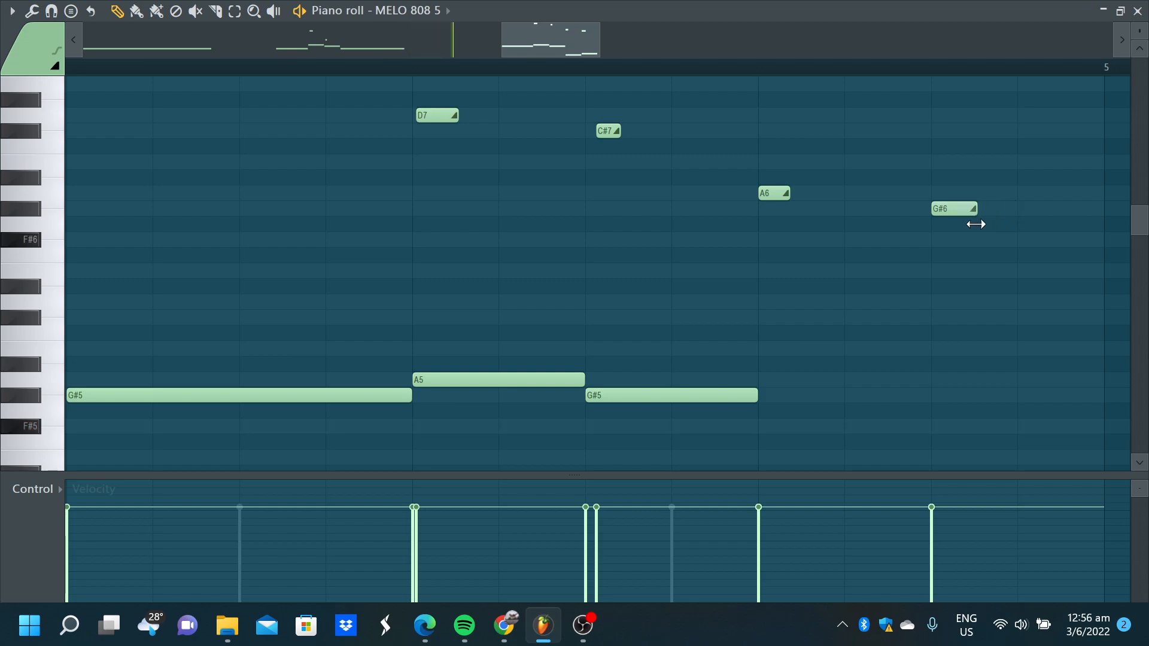
{"action": "mouse_move", "coordinate": [953, 225]}
{"action": "left_mouse_down"}
{"action": "mouse_move", "coordinate": [937, 224]}
{"action": "mouse_move", "coordinate": [950, 225]}
{"action": "left_mouse_up"}
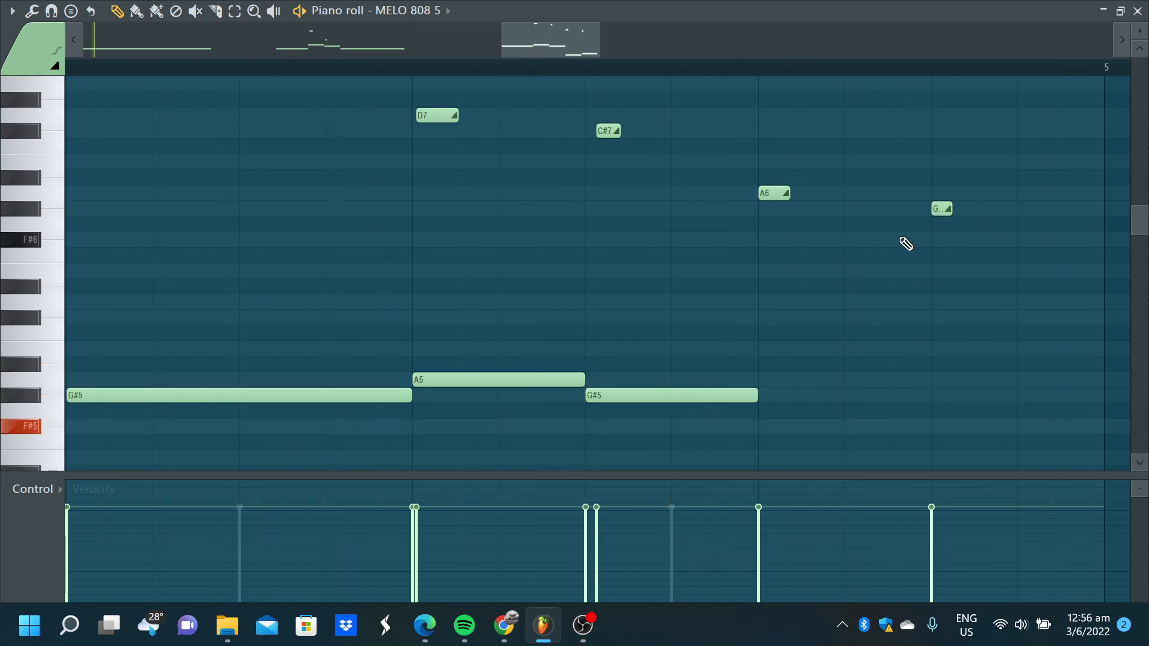
{"action": "scroll", "coordinate": [906, 243], "scroll_direction": "down", "scroll_amount": 3}
{"action": "scroll", "coordinate": [906, 244], "scroll_direction": "down", "scroll_amount": 6}
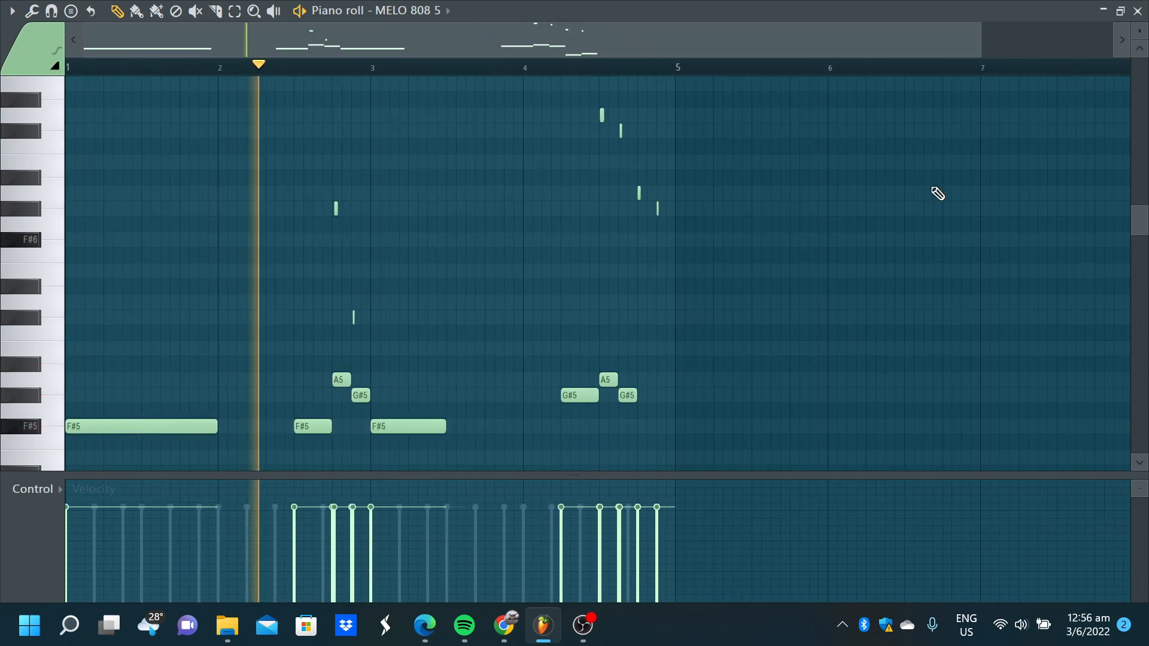
{"action": "left_click", "coordinate": [1135, 10]}
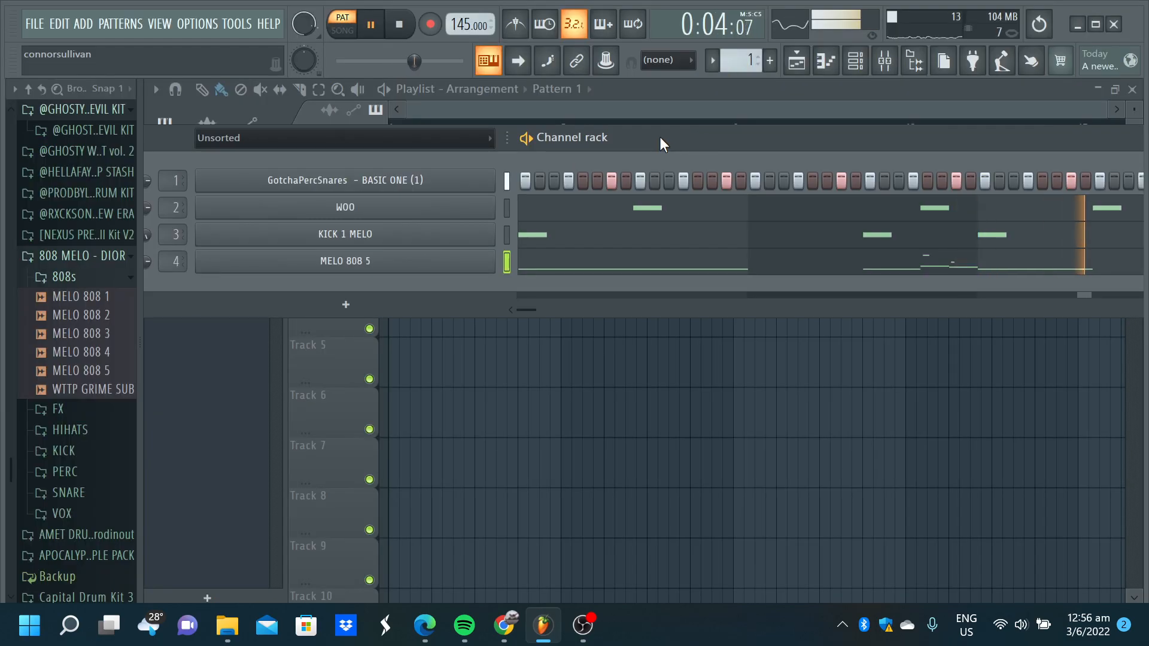
- Add a Sampler channel below MELO 808 5 and replace it with the reFX Nexus plugin
{"action": "left_click", "coordinate": [422, 293]}
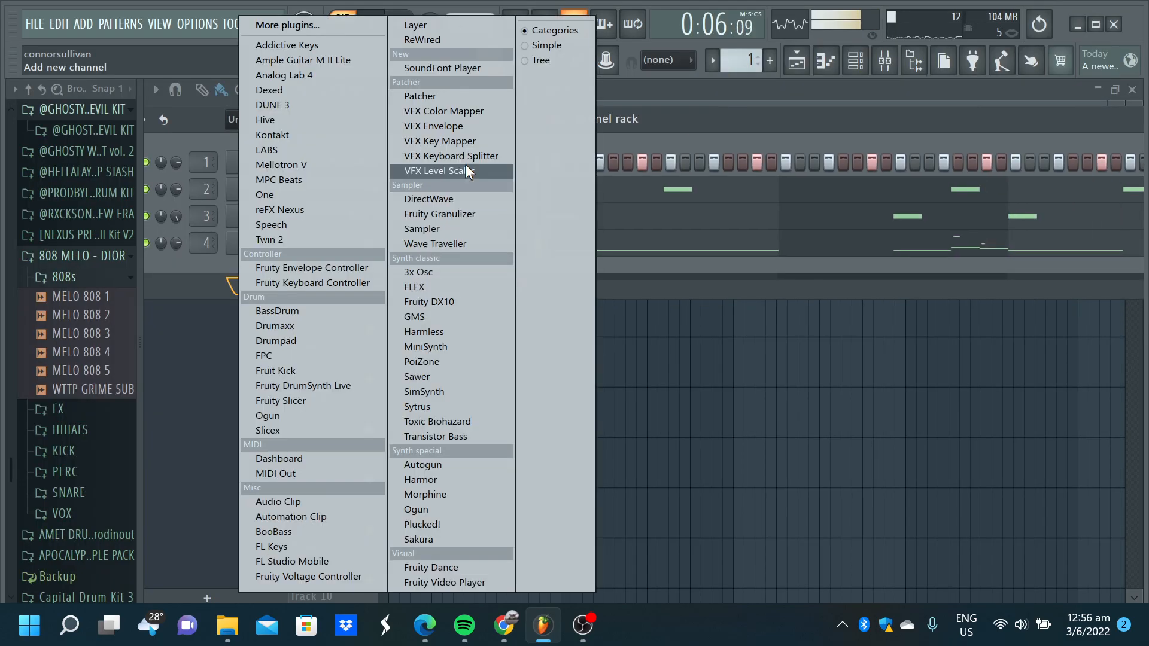
{"action": "left_click", "coordinate": [421, 229]}
{"action": "key", "text": "space"}
{"action": "left_click_drag", "start_coordinate": [631, 117], "coordinate": [749, 123]}
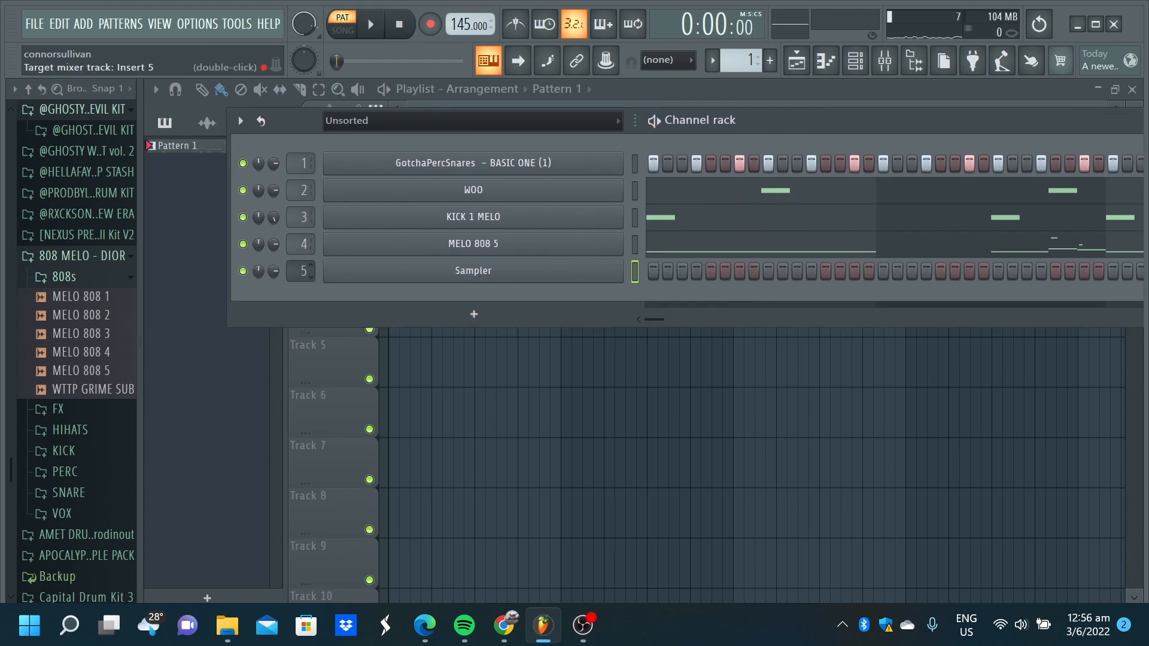
{"action": "right_click", "coordinate": [458, 278]}
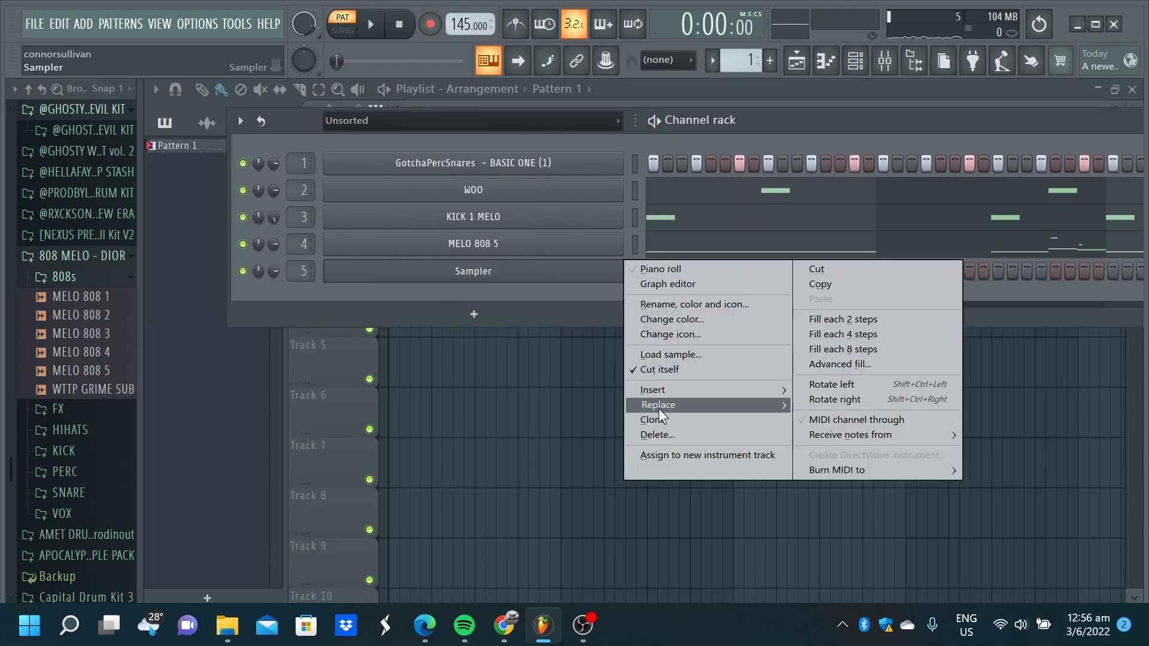
{"action": "mouse_move", "coordinate": [659, 407]}
{"action": "left_click", "coordinate": [315, 224]}
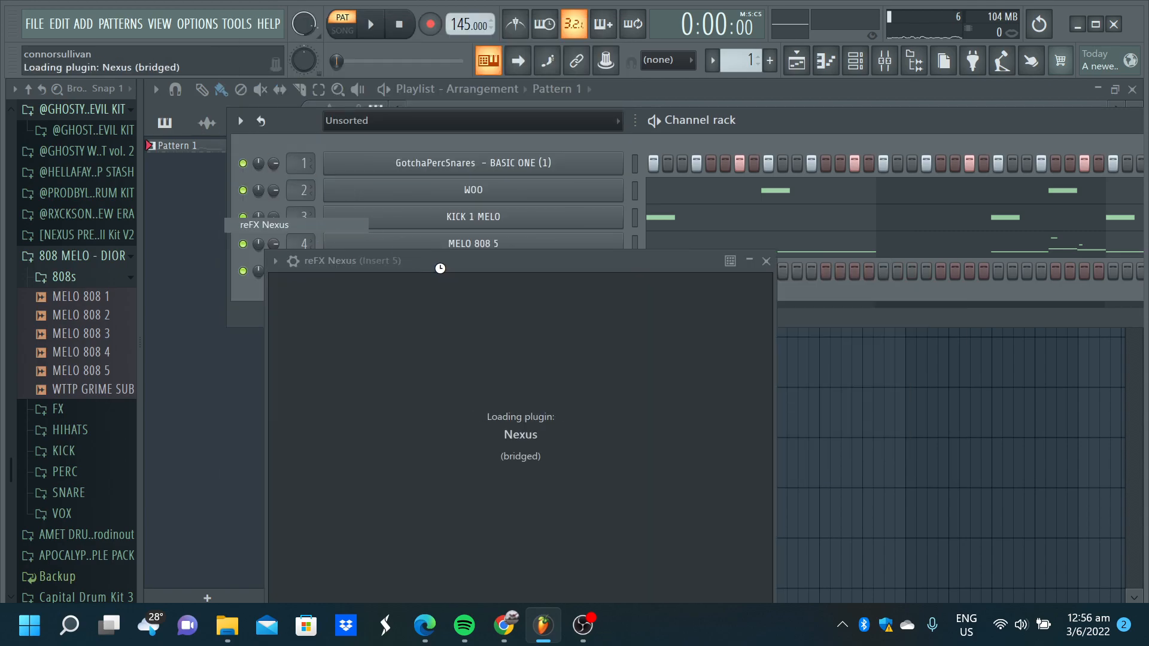
- Load the PN Nexus Grandpiano preset from the Piano category in Nexus
{"action": "scroll", "coordinate": [461, 285], "scroll_direction": "down", "scroll_amount": 2}
{"action": "left_click", "coordinate": [452, 305]}
{"action": "left_click", "coordinate": [436, 284]}
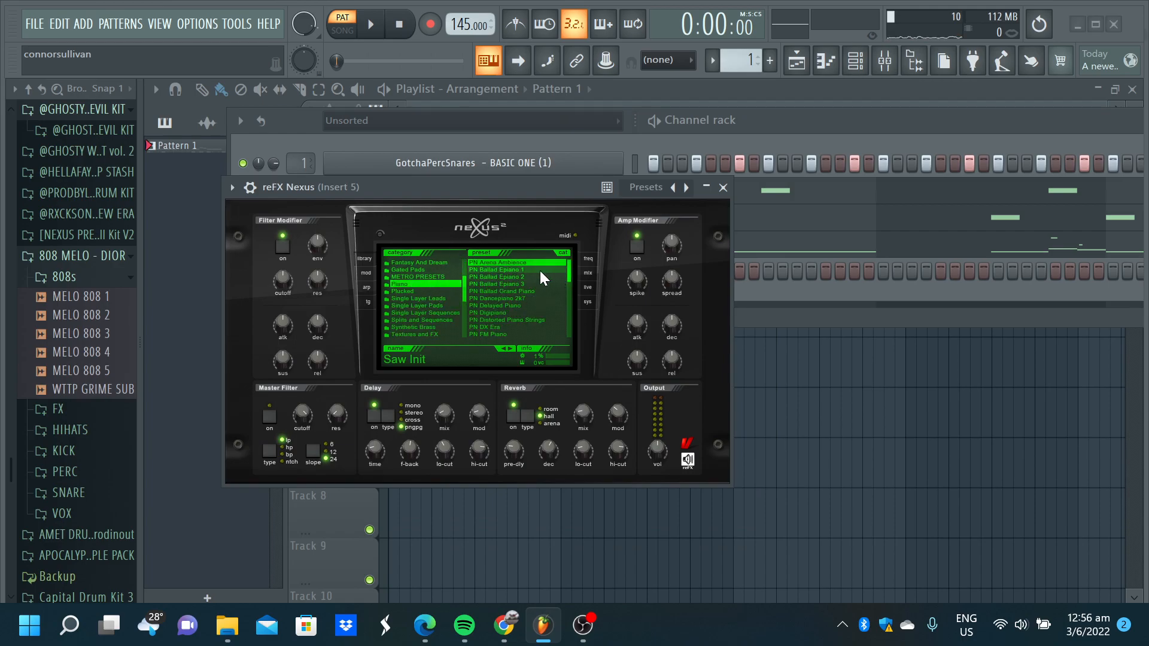
{"action": "left_click_drag", "start_coordinate": [566, 271], "coordinate": [560, 297]}
{"action": "left_click", "coordinate": [539, 320]}
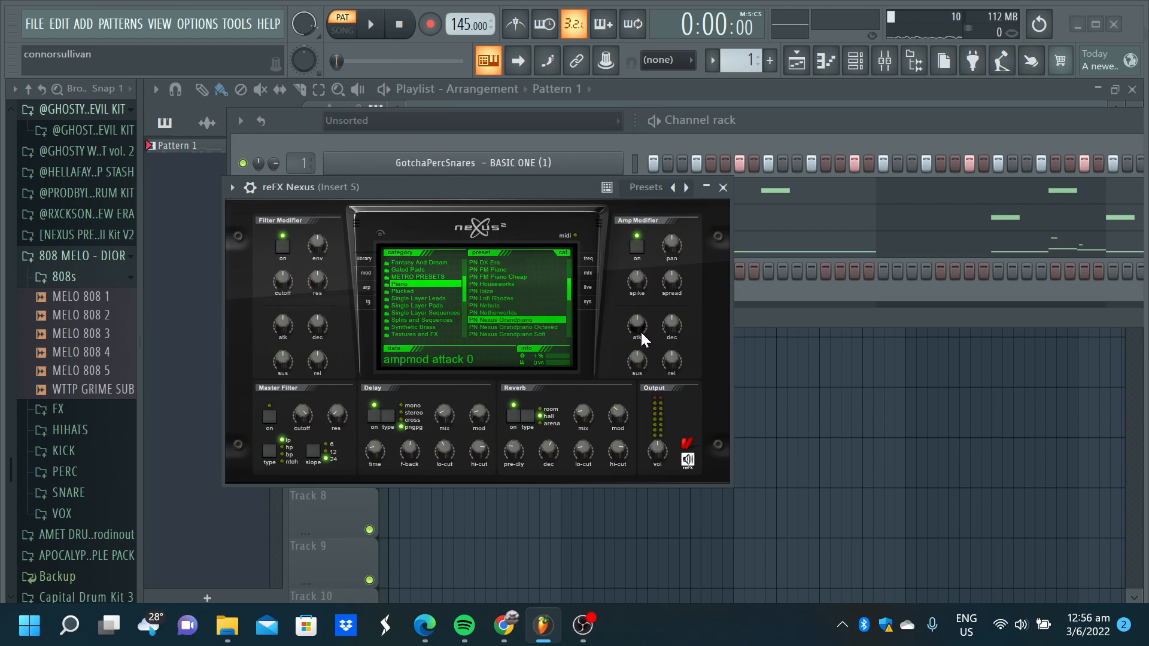
{"action": "double_click", "coordinate": [544, 322]}
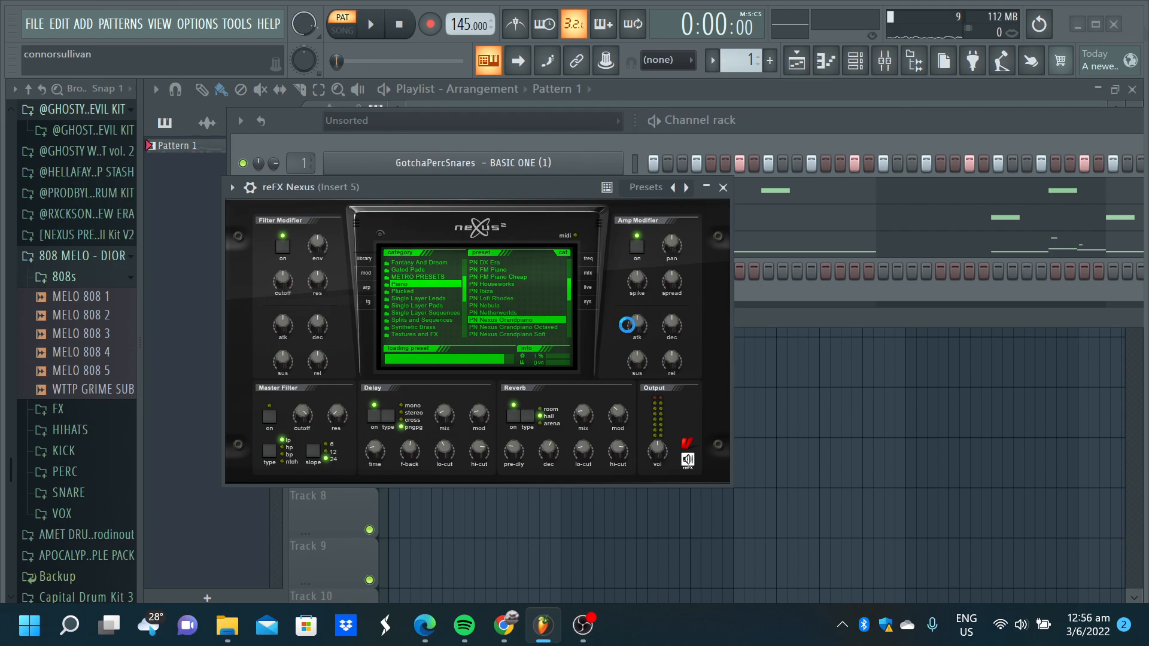
- Raise the amp attack of the Nexus piano to about 20 and lower its output volume
{"action": "left_click_drag", "start_coordinate": [634, 324], "coordinate": [619, 309]}
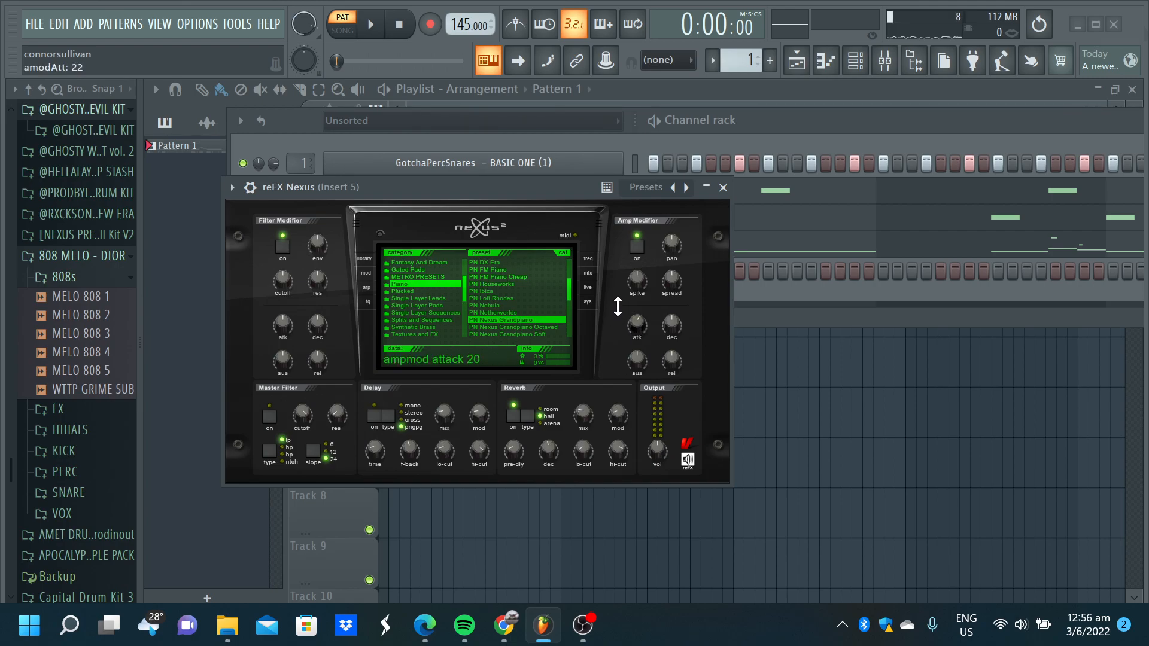
{"action": "left_click_drag", "start_coordinate": [654, 440], "coordinate": [648, 462]}
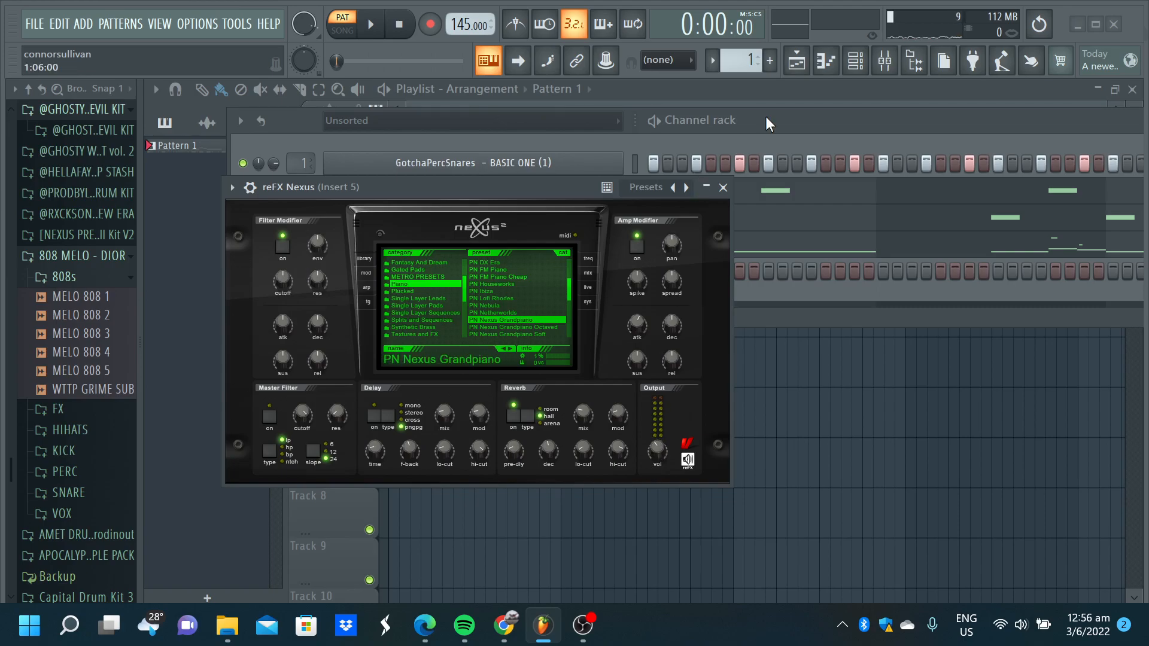
- Load HalfTime-64bit into the first effect slot of mixer Insert 5 and close its window
{"action": "left_click", "coordinate": [886, 60]}
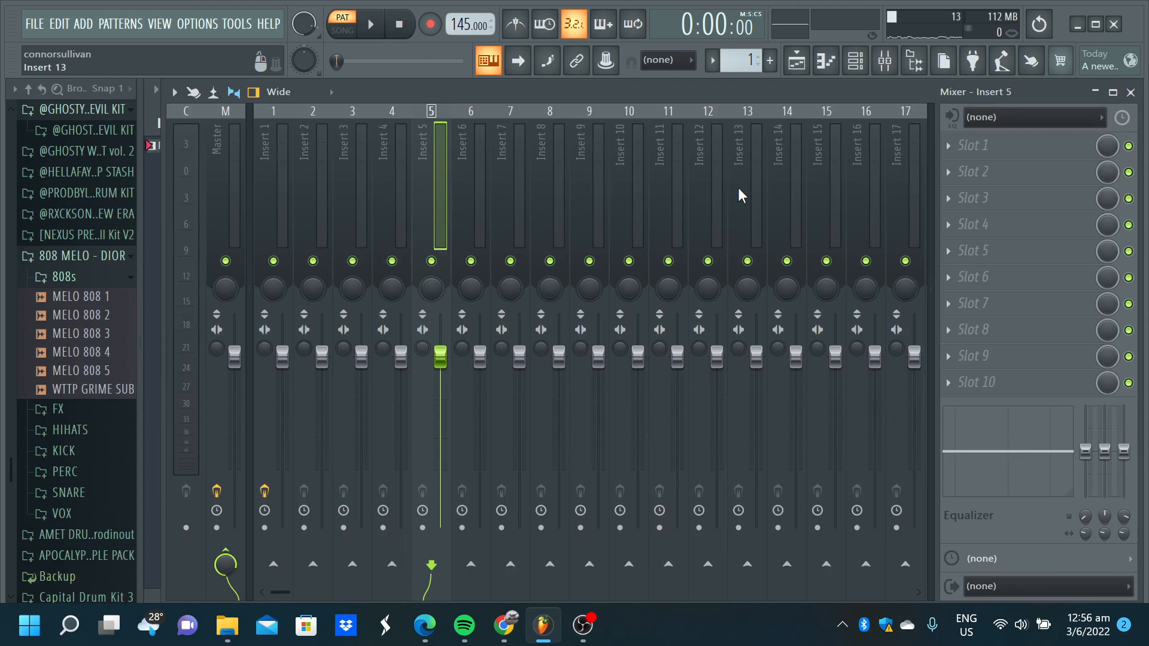
{"action": "left_click", "coordinate": [980, 161]}
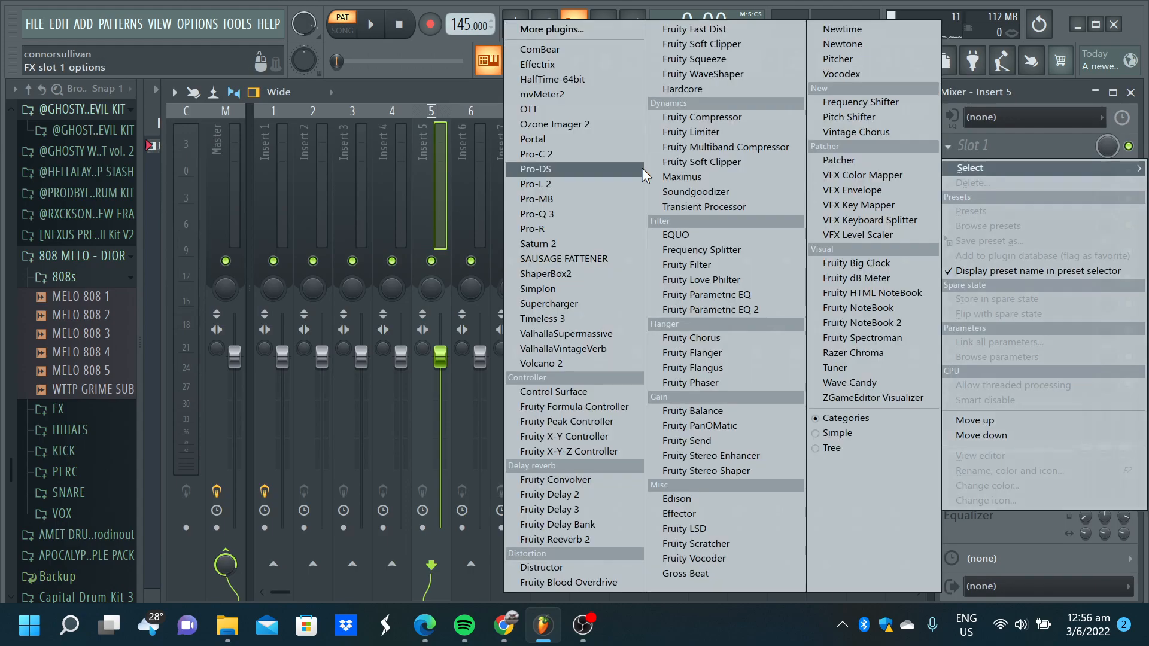
{"action": "left_click", "coordinate": [554, 82]}
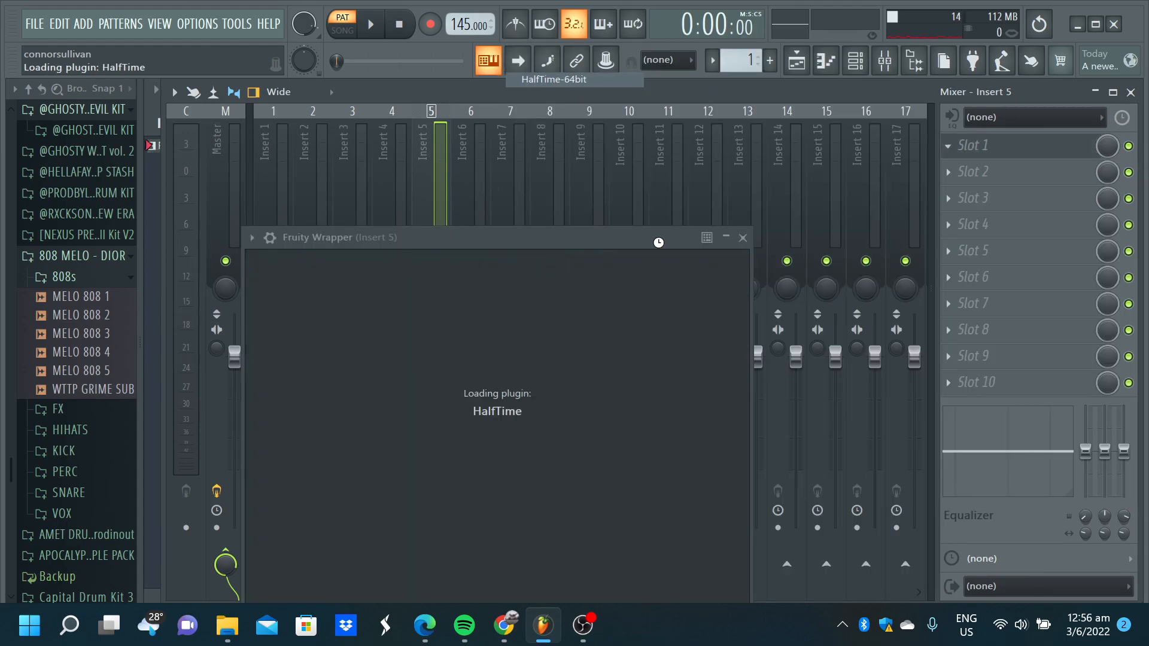
{"action": "left_click", "coordinate": [688, 238]}
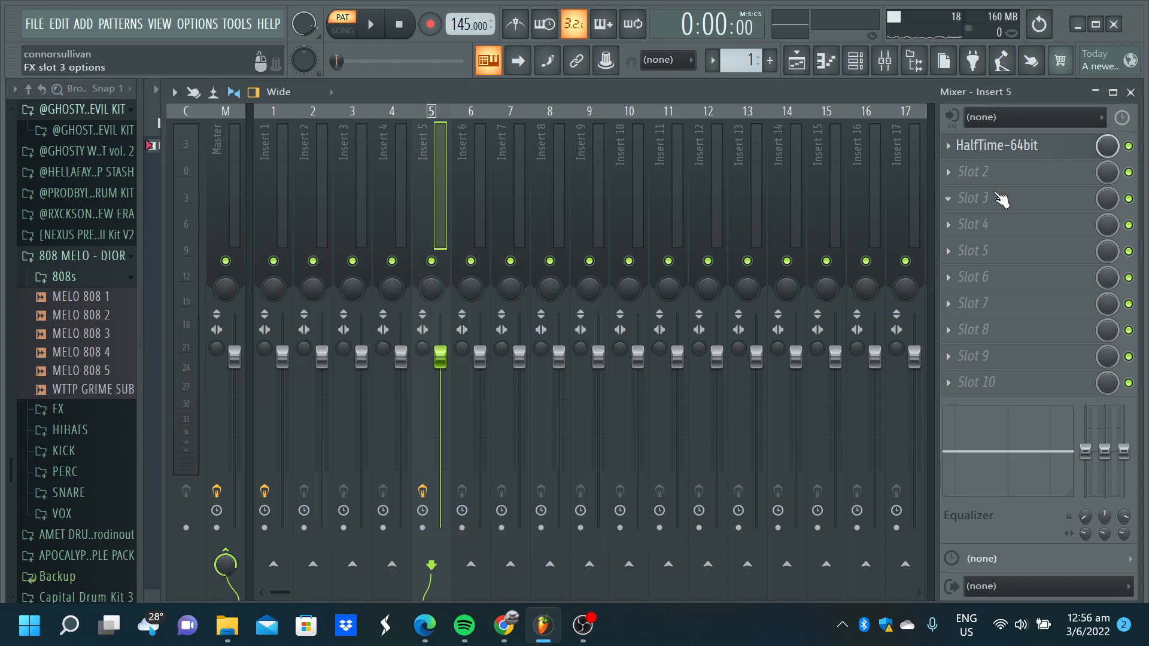
- Add Fruity Parametric EQ 2 to slot 2 with the 20Hz + 18kHz cut preset and raise its high-pass cutoff to between 50 and 100 Hz
{"action": "left_click", "coordinate": [996, 175]}
{"action": "left_click", "coordinate": [696, 309]}
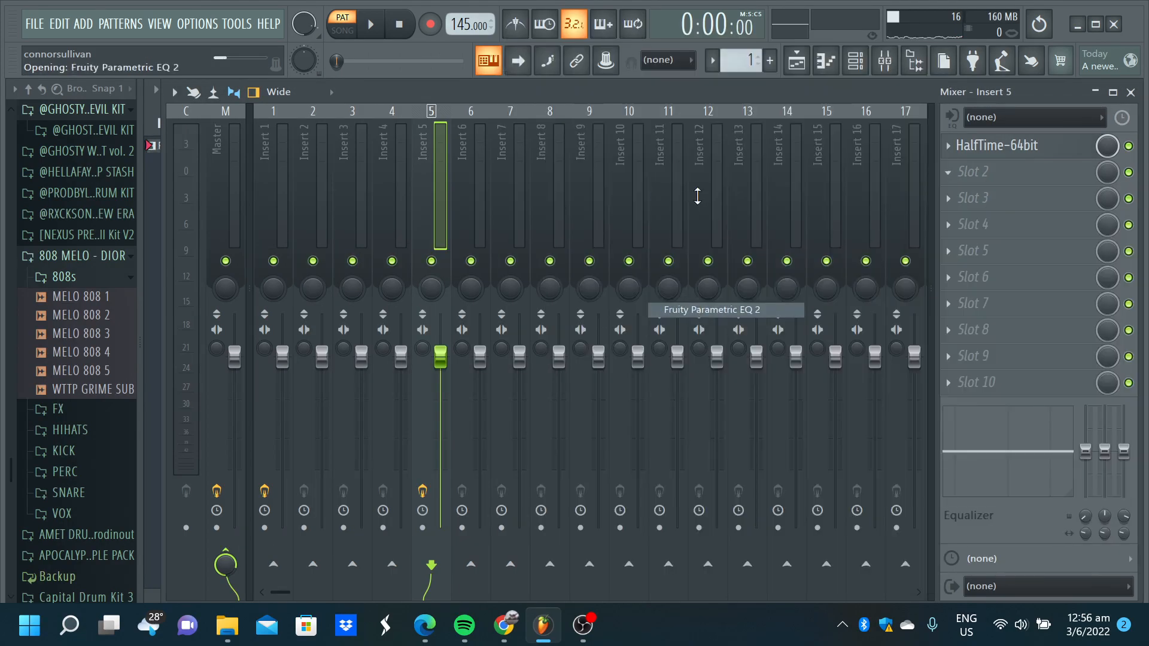
{"action": "left_click", "coordinate": [825, 311]}
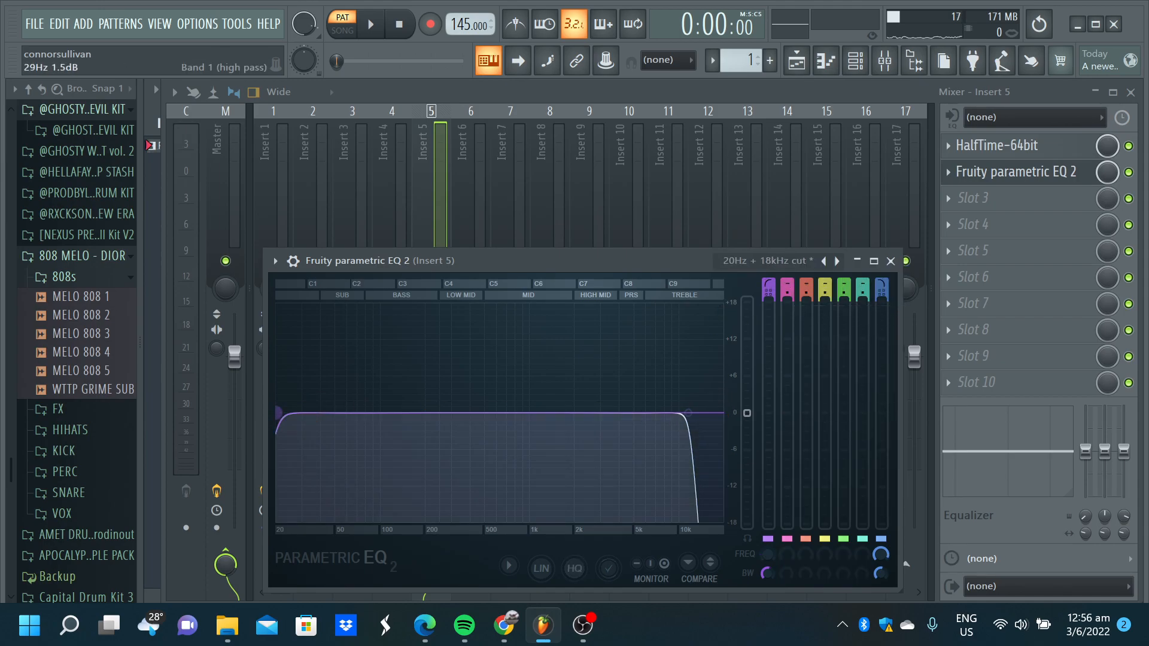
{"action": "left_click_drag", "start_coordinate": [277, 412], "coordinate": [368, 413]}
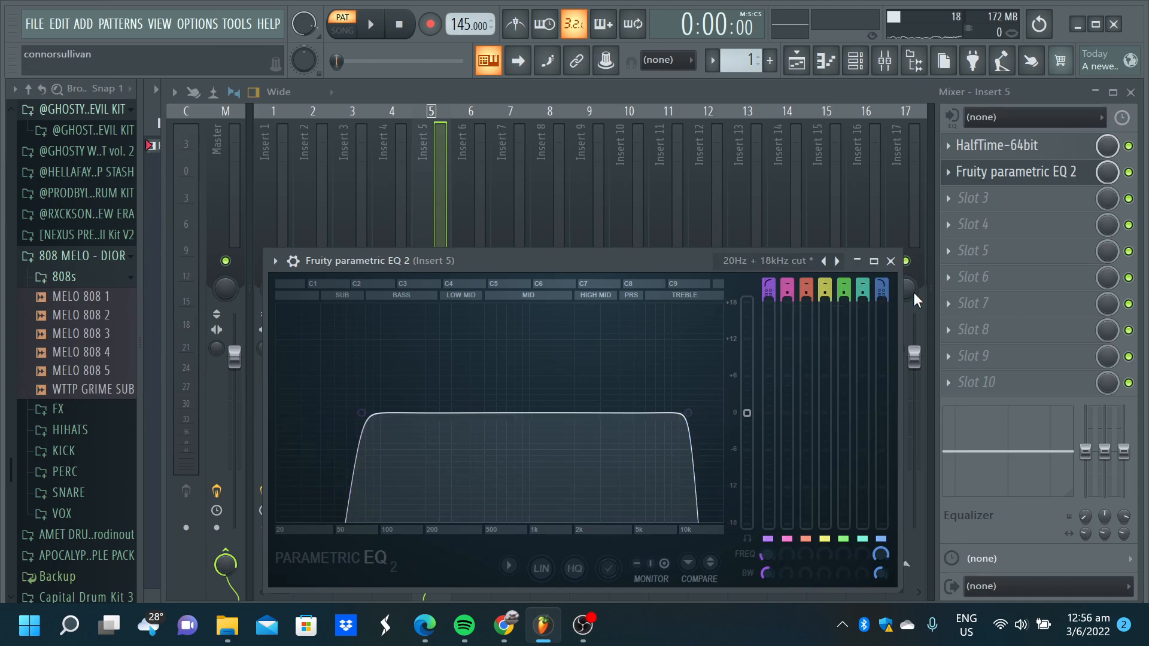
{"action": "left_click", "coordinate": [890, 261]}
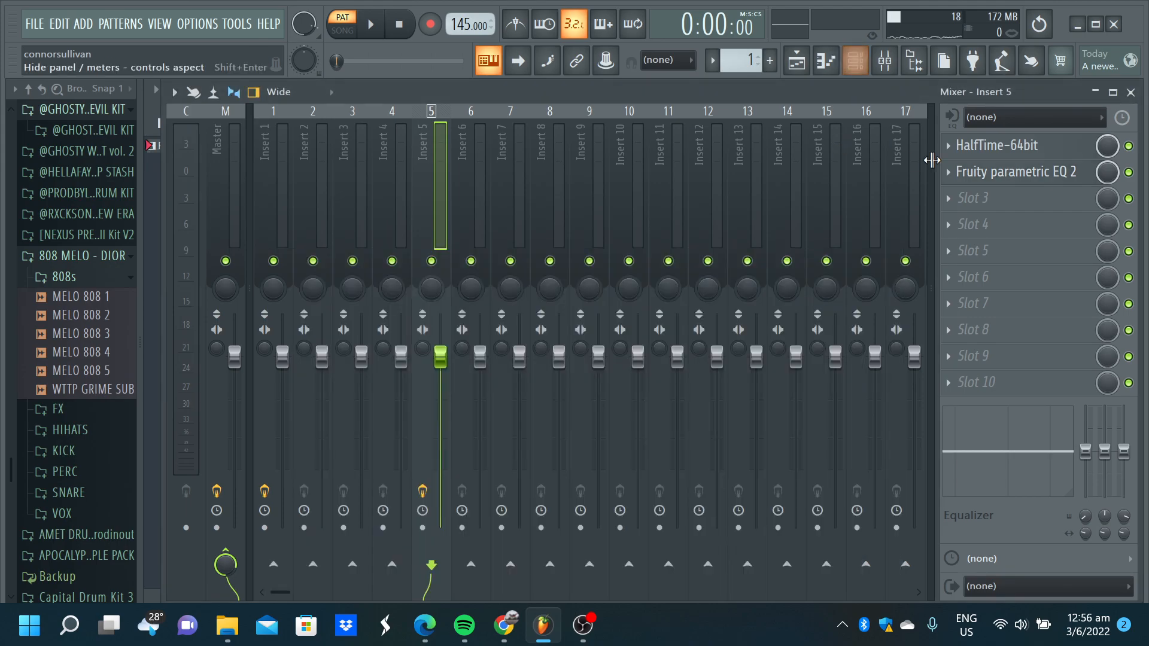
{"action": "left_click", "coordinate": [826, 60]}
{"action": "scroll", "coordinate": [384, 231], "scroll_direction": "down", "scroll_amount": 3}
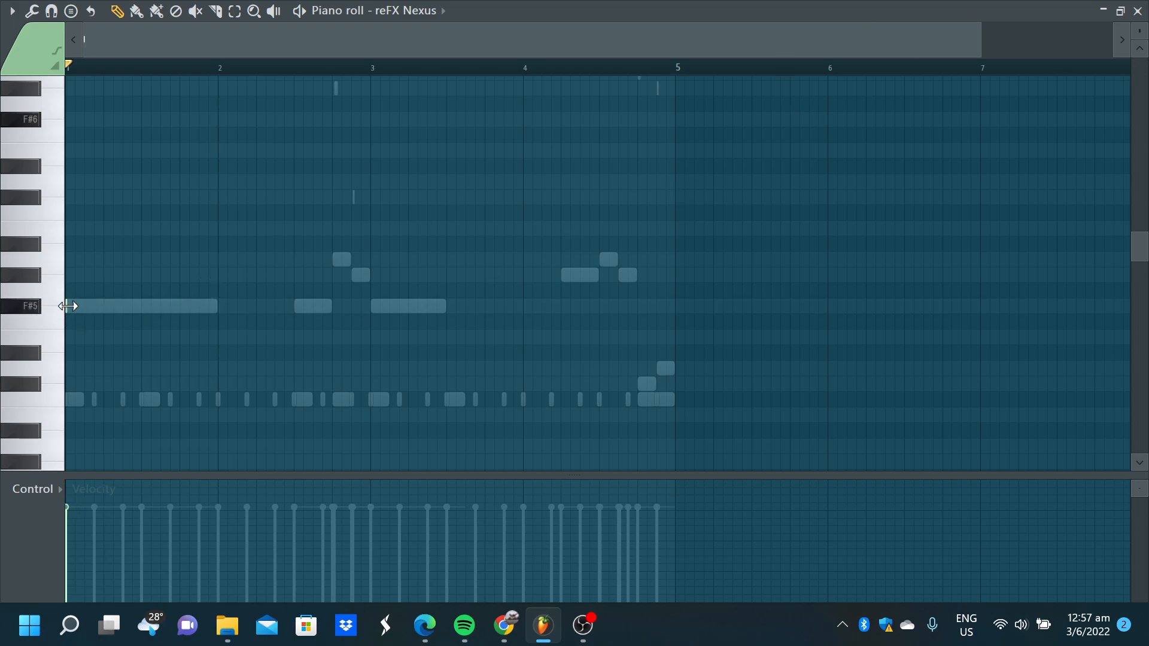
{"action": "left_click", "coordinate": [1138, 11]}
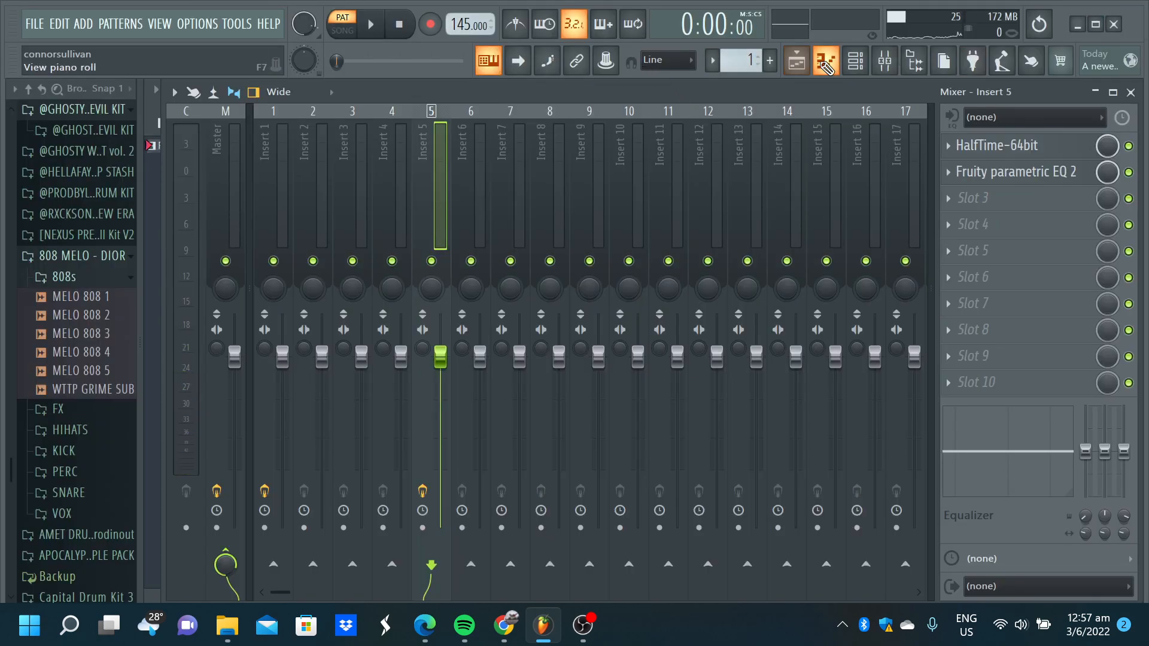
- Open the Nexus note editor and place one-bar F#5 and C#6 notes in both bar 1 and bar 2
{"action": "left_click", "coordinate": [827, 61]}
{"action": "left_click_drag", "start_coordinate": [67, 308], "coordinate": [221, 352]}
{"action": "left_click", "coordinate": [95, 199]}
{"action": "left_click_drag", "start_coordinate": [93, 198], "coordinate": [75, 198]}
{"action": "key", "text": "space"}
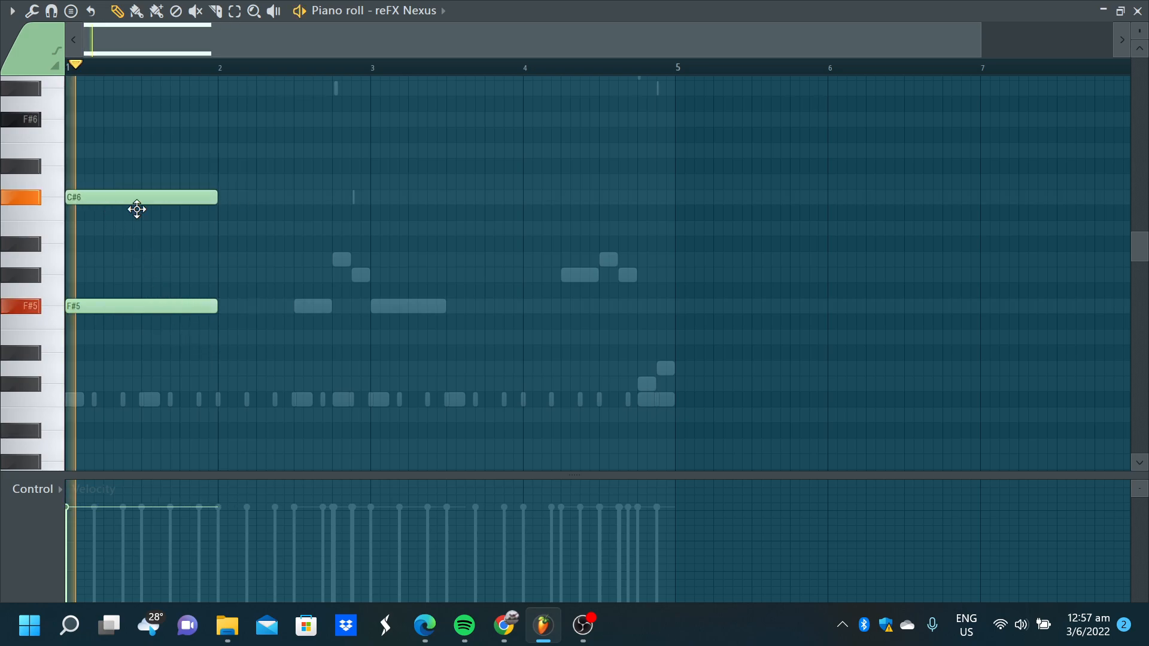
{"action": "left_click", "coordinate": [222, 307]}
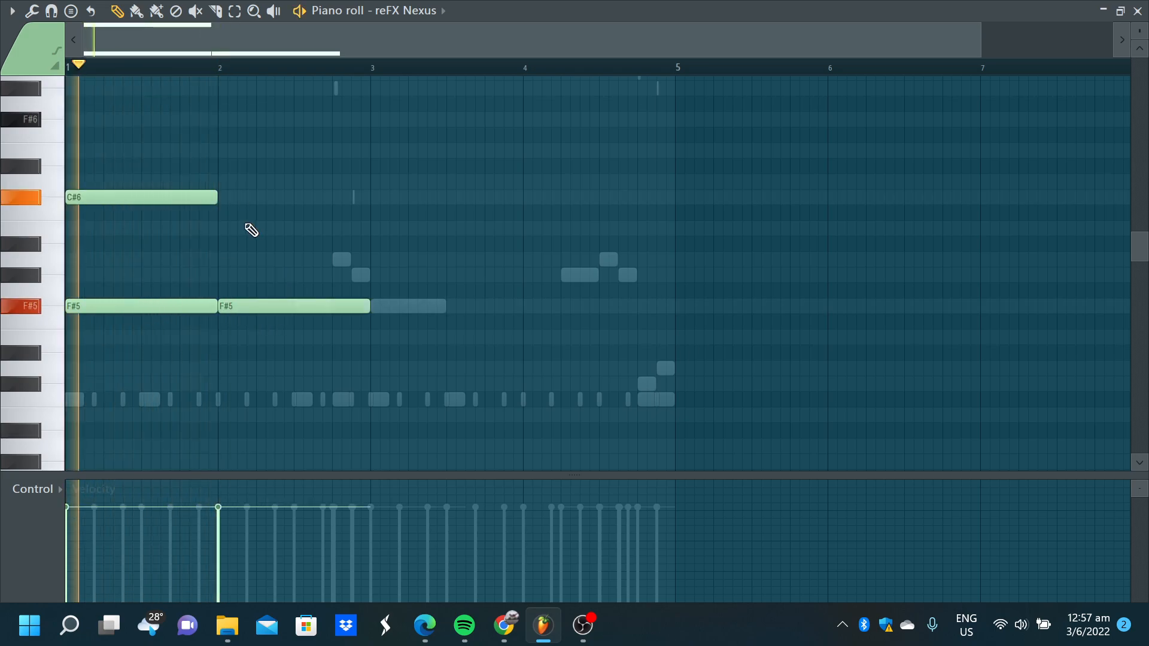
{"action": "left_click", "coordinate": [227, 197]}
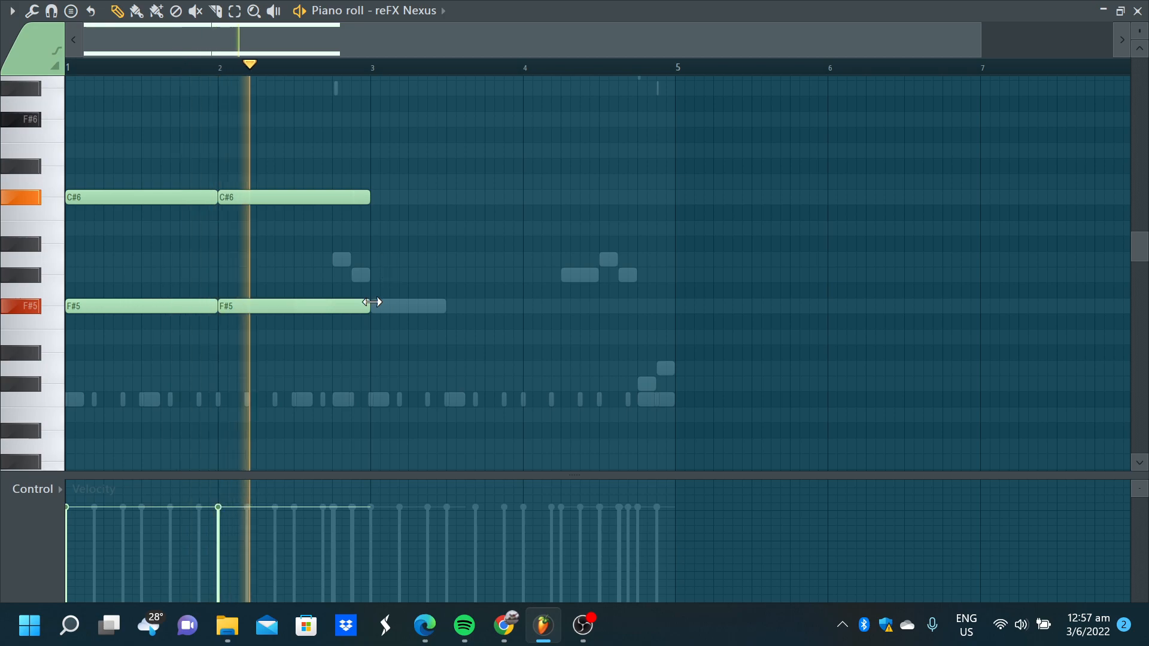
- Place one-bar F#5 and D6 notes in both bar 3 and bar 4 of the piano melody
{"action": "left_click", "coordinate": [375, 306]}
{"action": "left_click", "coordinate": [377, 182]}
{"action": "scroll", "coordinate": [466, 270], "scroll_direction": "down", "scroll_amount": 1}
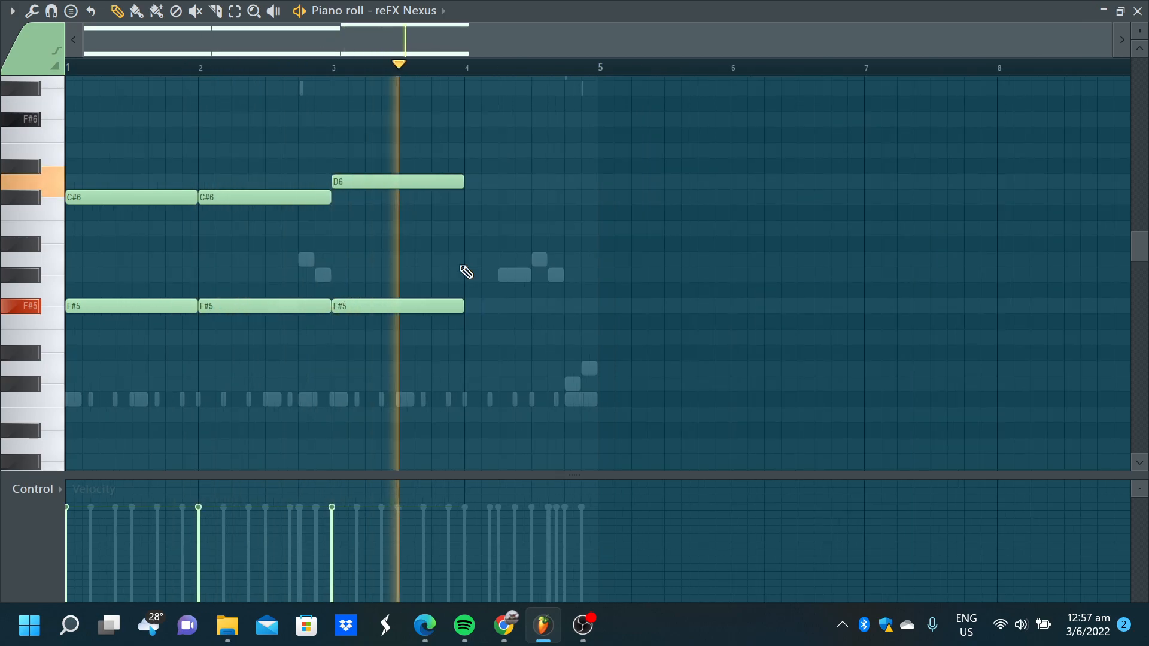
{"action": "left_click", "coordinate": [484, 307]}
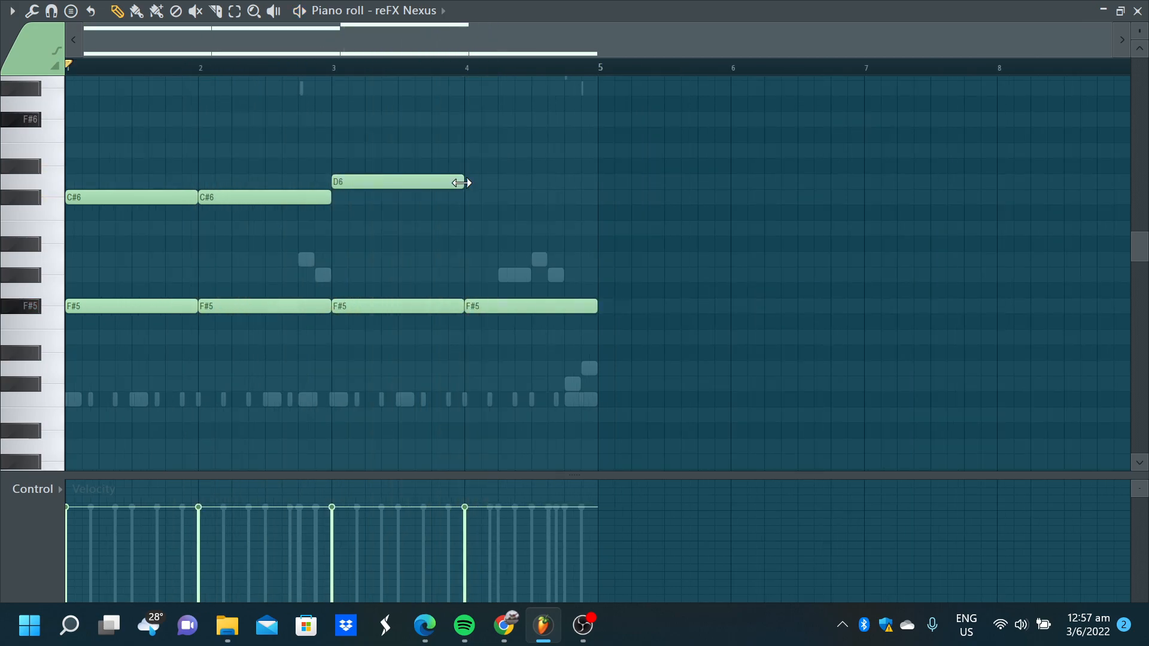
{"action": "left_click", "coordinate": [467, 185]}
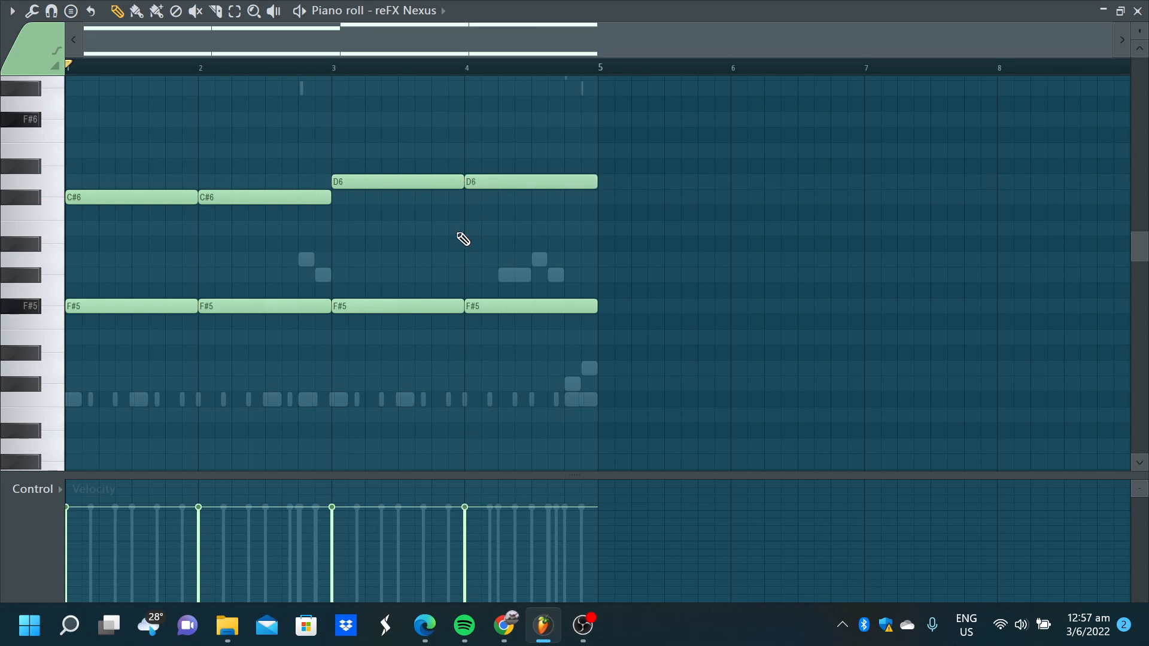
- Add short consecutive A6 and G#6 notes on the second beat of bar 1 while playing the pattern
{"action": "scroll", "coordinate": [463, 239], "scroll_direction": "up", "scroll_amount": 1}
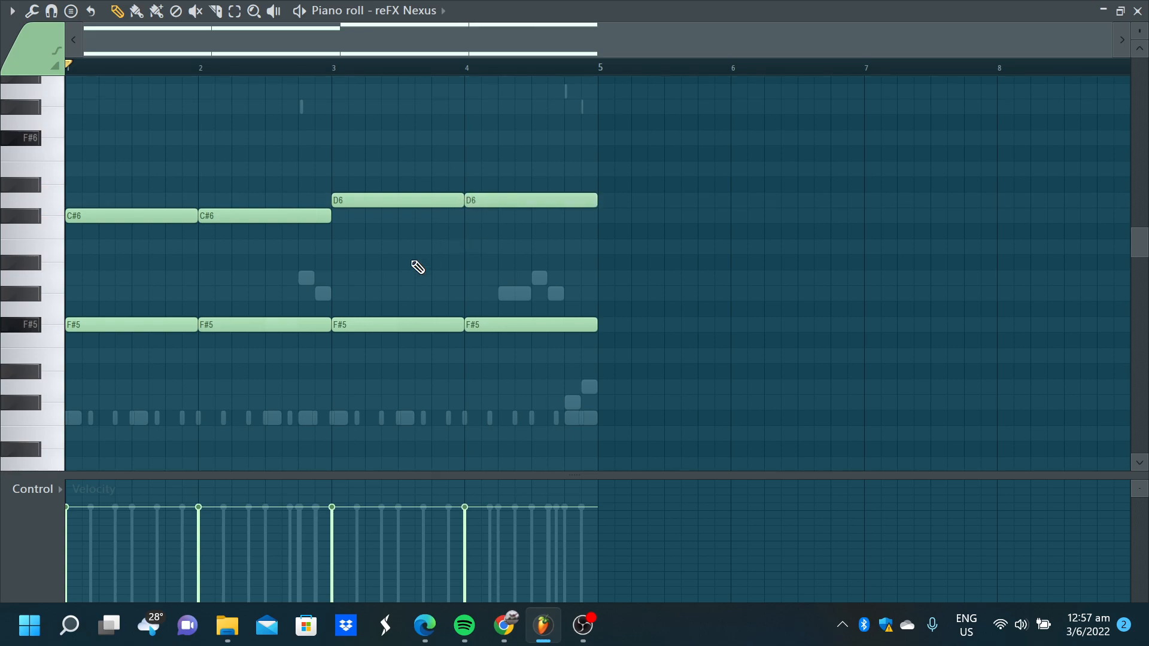
{"action": "left_click", "coordinate": [316, 215]}
{"action": "scroll", "coordinate": [377, 201], "scroll_direction": "up", "scroll_amount": 2}
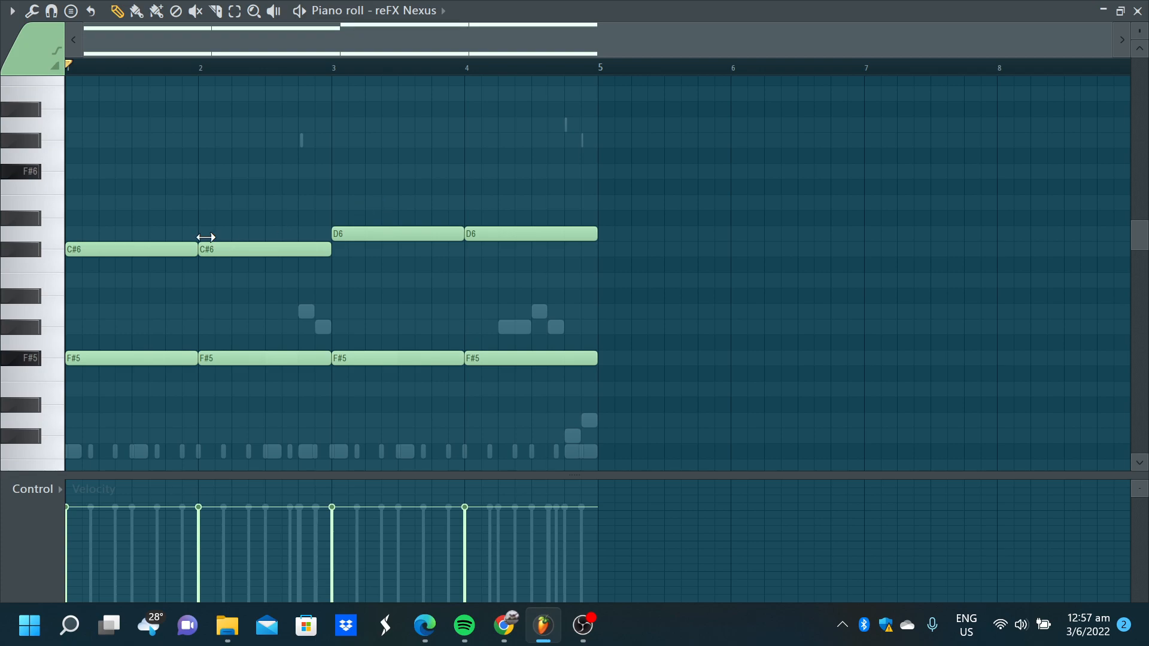
{"action": "scroll", "coordinate": [197, 248], "scroll_direction": "up", "scroll_amount": 2}
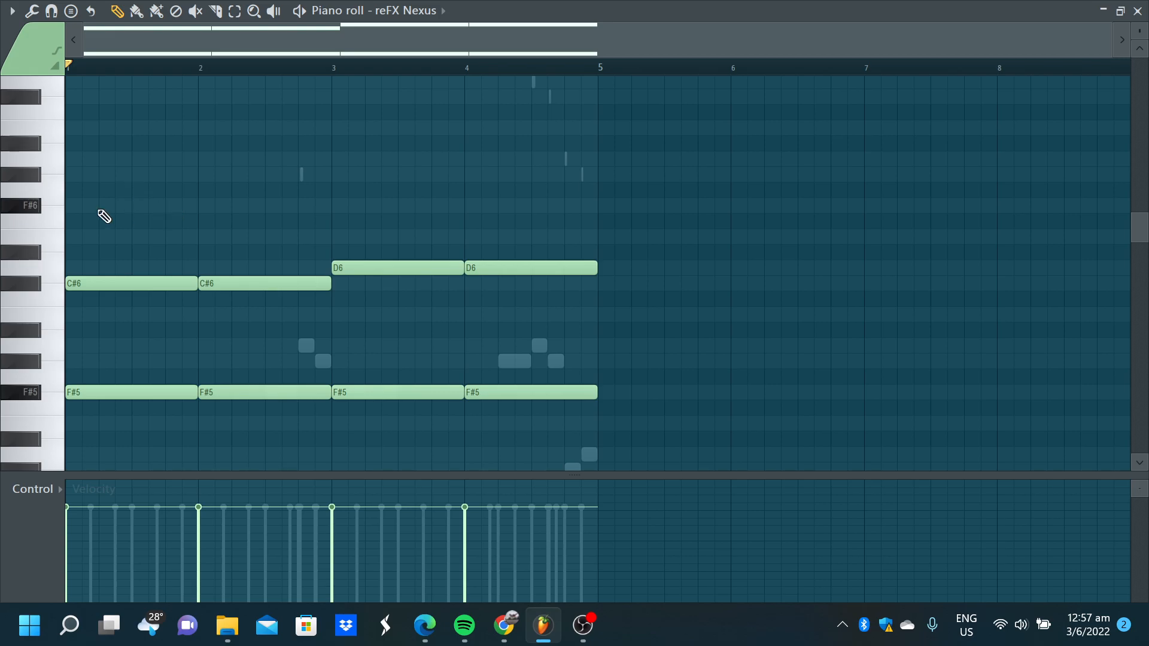
{"action": "scroll", "coordinate": [23, 191], "scroll_direction": "up", "scroll_amount": 2}
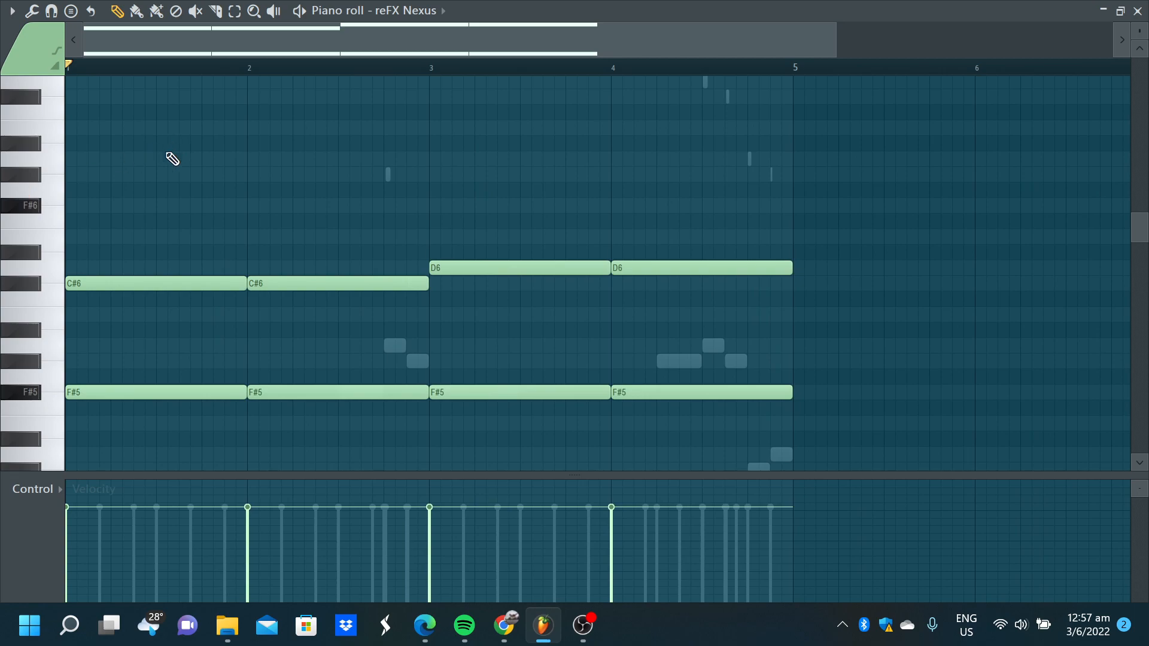
{"action": "left_click", "coordinate": [110, 161]}
{"action": "left_click_drag", "start_coordinate": [294, 158], "coordinate": [137, 183]}
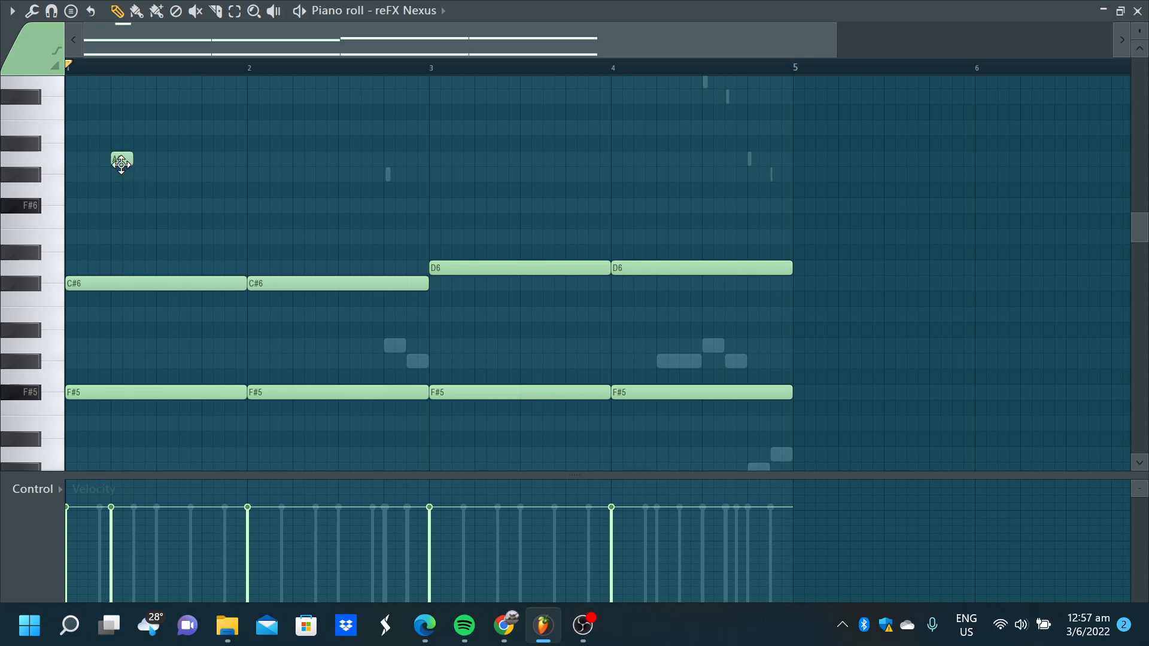
{"action": "scroll", "coordinate": [122, 166], "scroll_direction": "up", "scroll_amount": 1}
{"action": "key", "text": "space"}
{"action": "left_click", "coordinate": [134, 214]}
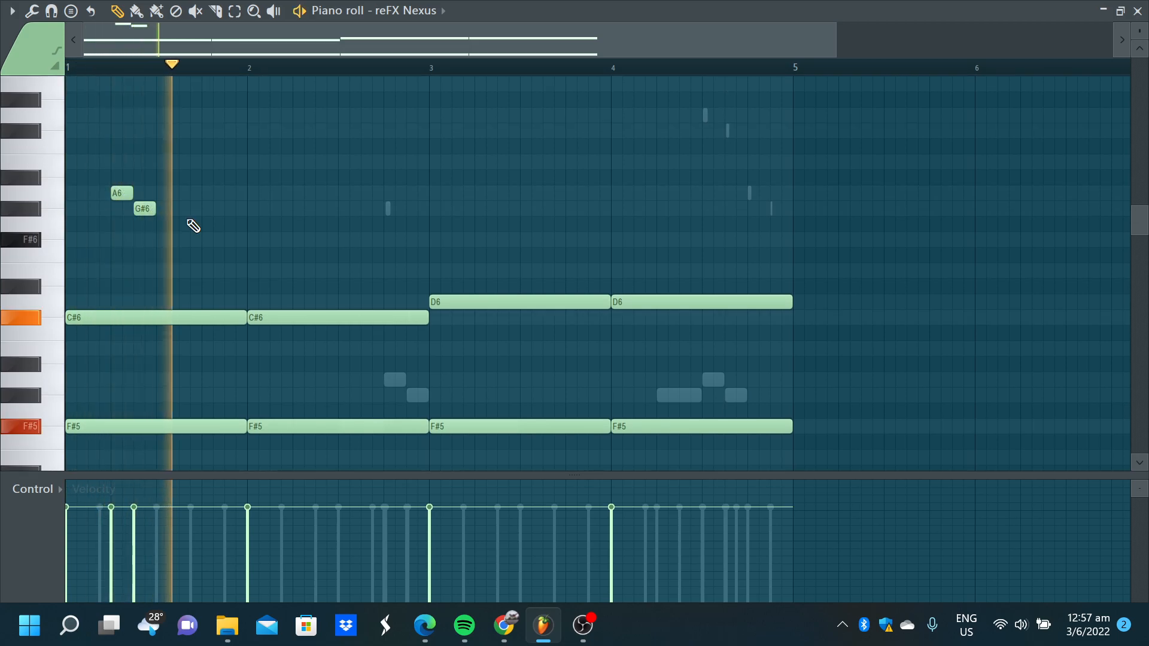
- Add short consecutive G#6 and D6 notes on the second beat of bar 2 and play the melody back
{"action": "scroll", "coordinate": [193, 226], "scroll_direction": "down", "scroll_amount": 1}
{"action": "key", "text": "space"}
{"action": "left_click", "coordinate": [239, 209]}
{"action": "left_click_drag", "start_coordinate": [248, 236], "coordinate": [254, 299]}
{"action": "key", "text": "space"}
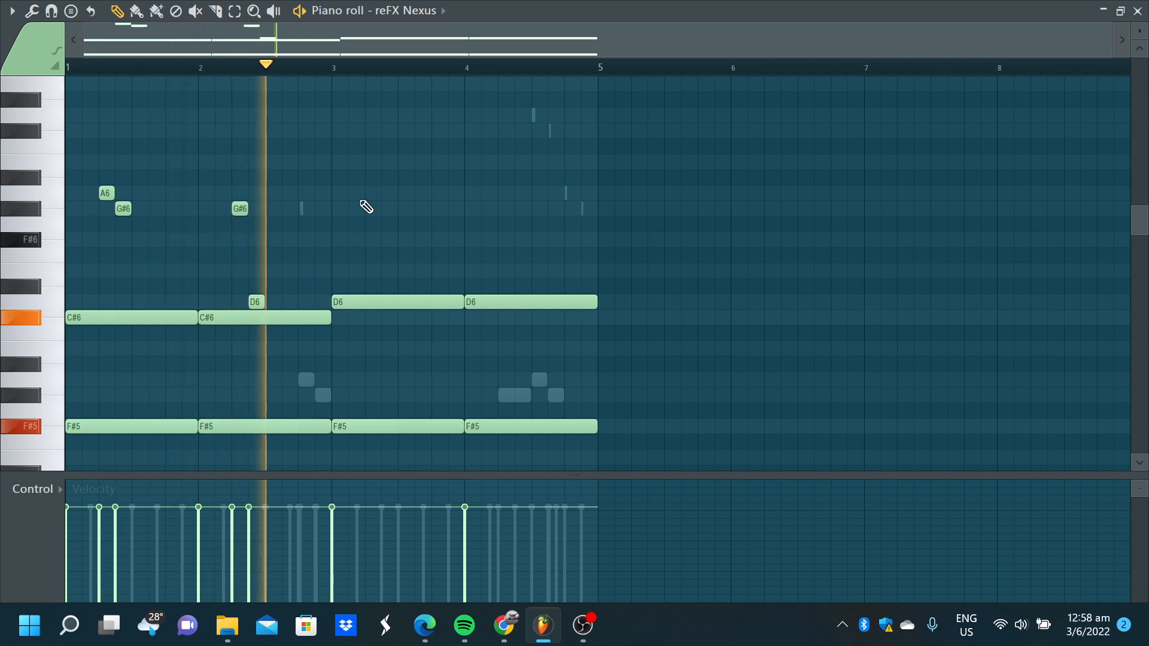
{"action": "key", "text": "space"}
{"action": "key", "text": "space"}
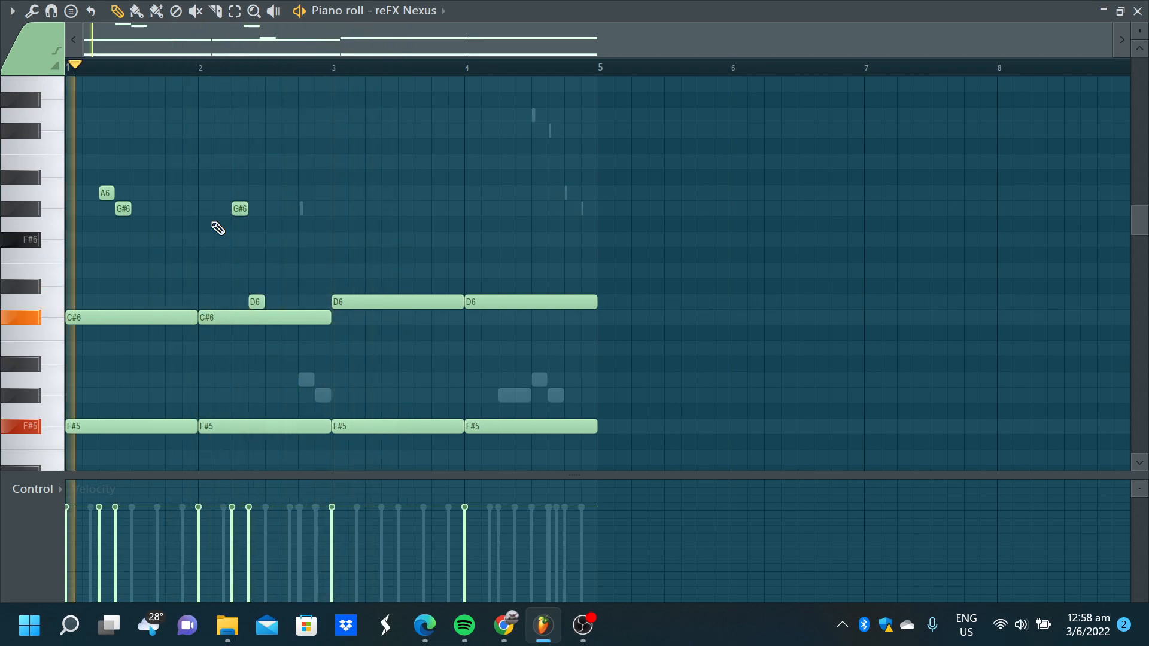
- Change the two short notes in bar 1 to D6 and B5 and play the pattern
{"action": "key", "text": "space"}
{"action": "left_click_drag", "start_coordinate": [99, 194], "coordinate": [133, 348]}
{"action": "right_click", "coordinate": [123, 208]}
{"action": "key", "text": "space"}
{"action": "scroll", "coordinate": [132, 217], "scroll_direction": "down", "scroll_amount": 2}
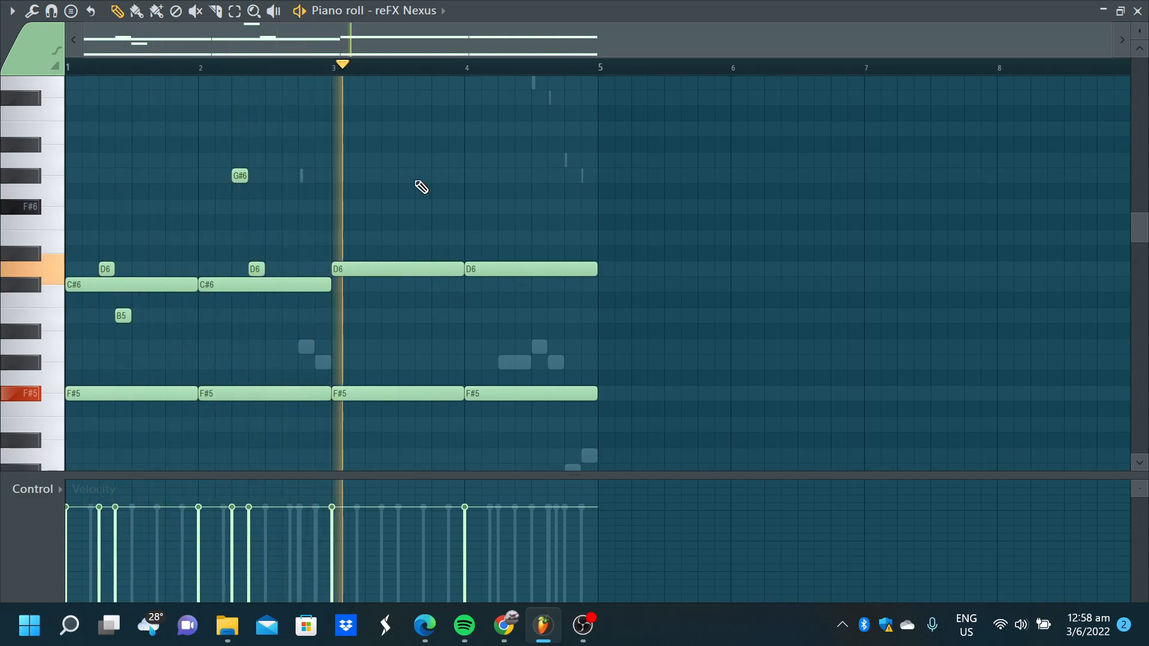
- Add short consecutive G#6 and D6 notes on the second beat of bar 3 and audition them
{"action": "key", "text": "space"}
{"action": "left_click", "coordinate": [378, 176]}
{"action": "left_click", "coordinate": [371, 177]}
{"action": "left_click_drag", "start_coordinate": [388, 178], "coordinate": [380, 280]}
{"action": "key", "text": "space"}
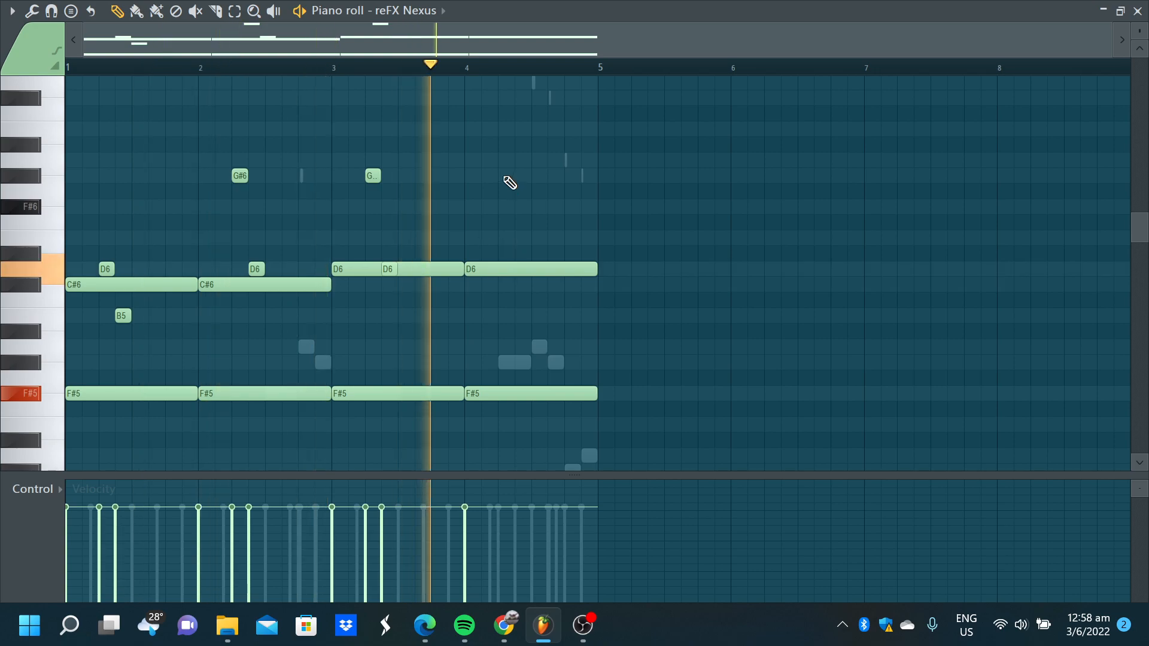
{"action": "key", "text": "space"}
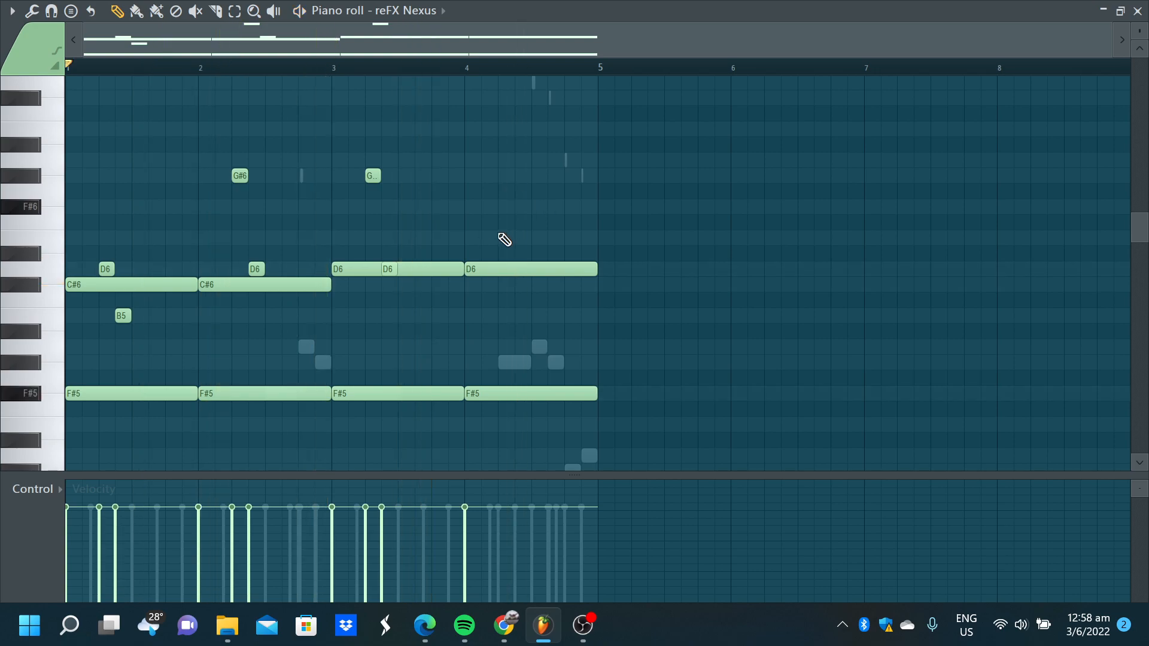
- Add short D6 and B5 notes on the second beat of bar 4 and play the pattern
{"action": "left_click", "coordinate": [501, 239]}
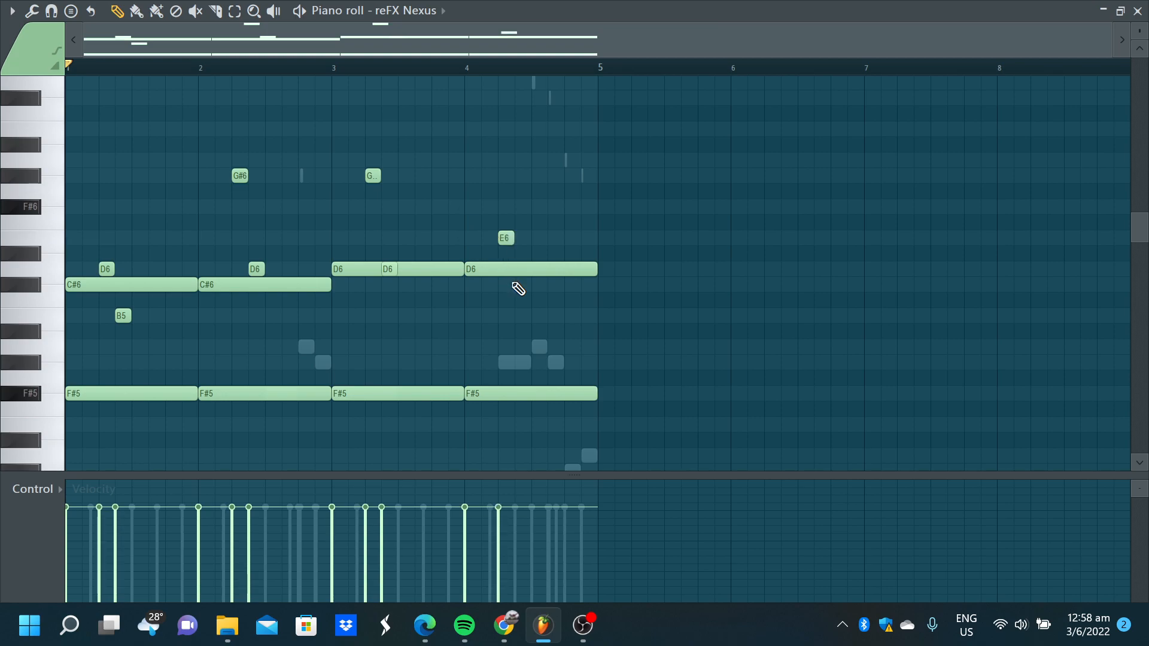
{"action": "left_click", "coordinate": [502, 269]}
{"action": "left_click_drag", "start_coordinate": [503, 237], "coordinate": [514, 317]}
{"action": "key", "text": "space"}
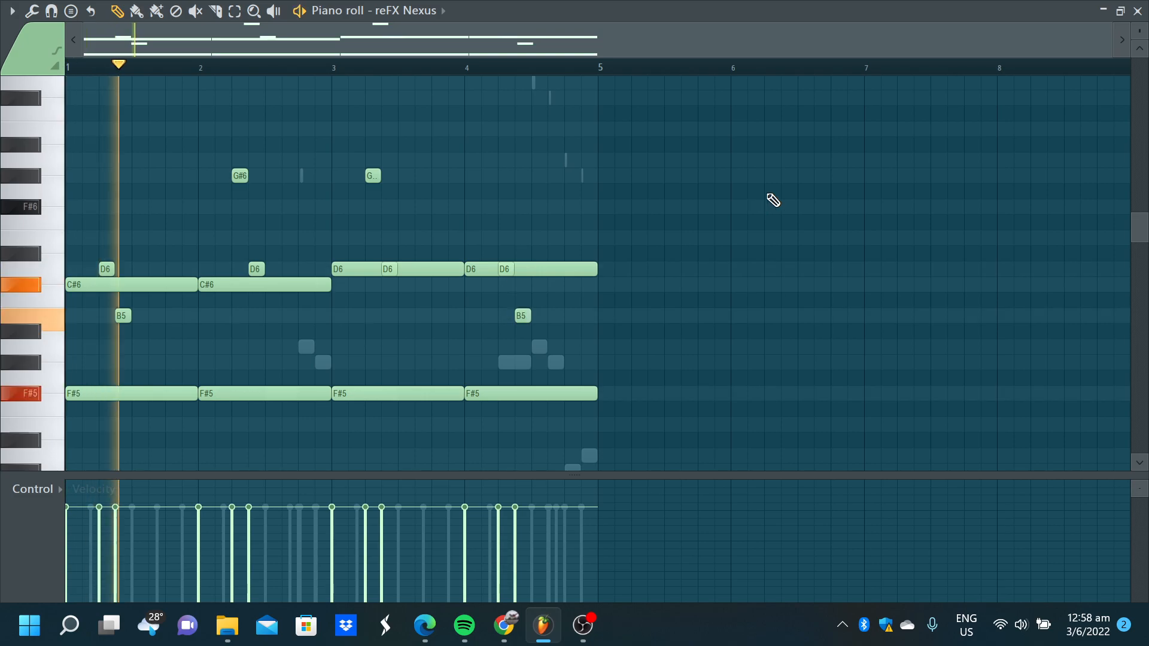
- Stop playback and close the piano roll, mixer, Nexus and channel rack windows to clear the playlist
{"action": "left_click", "coordinate": [1138, 12]}
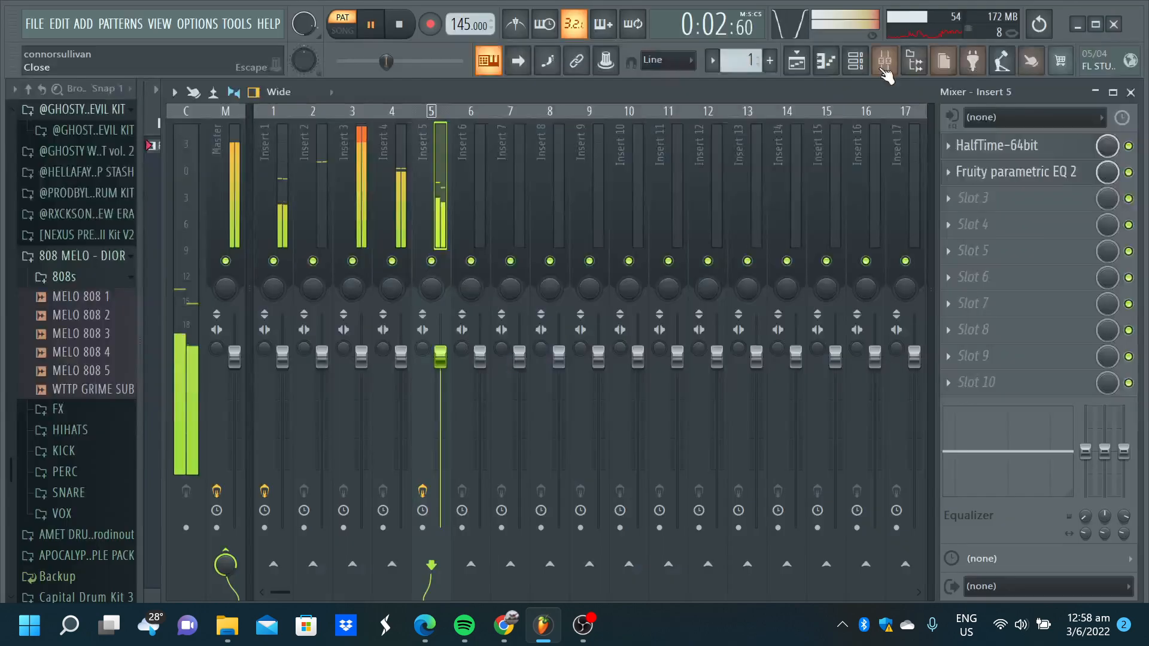
{"action": "left_click", "coordinate": [1131, 92]}
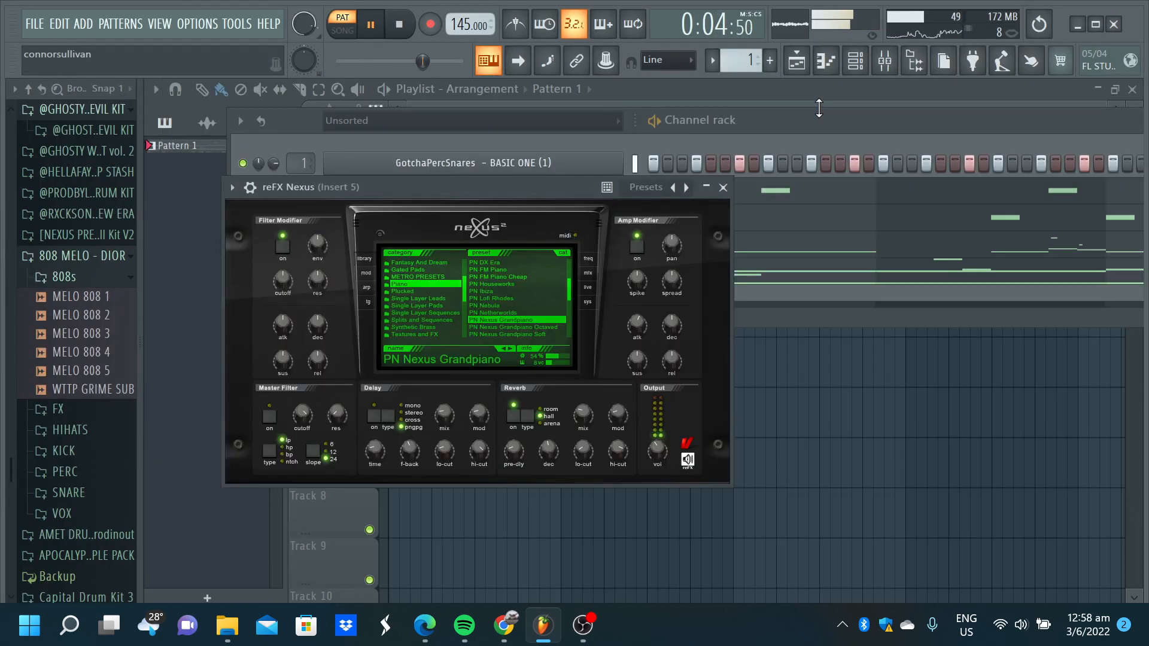
{"action": "left_click", "coordinate": [724, 187]}
{"action": "left_click_drag", "start_coordinate": [752, 114], "coordinate": [777, 119]}
{"action": "key", "text": "space"}
{"action": "key", "text": "F6"}
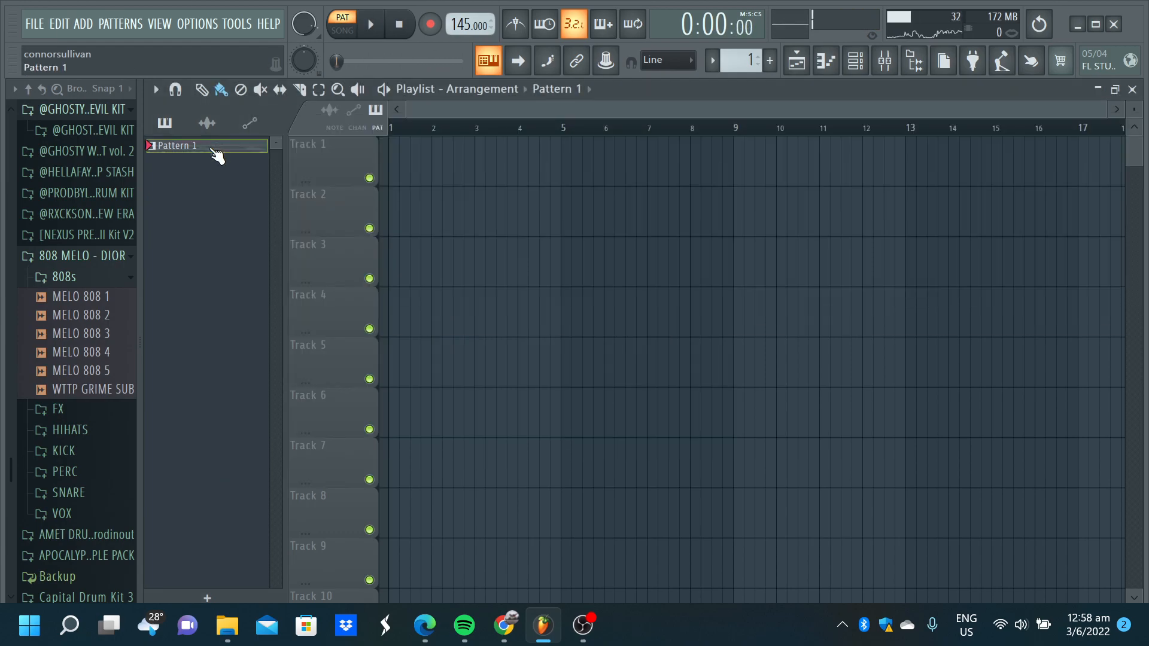
- Split Pattern 1 by channel and place all five resulting patterns on playlist tracks 1 to 5 from bar 1
{"action": "right_click", "coordinate": [210, 146]}
{"action": "left_click", "coordinate": [283, 403]}
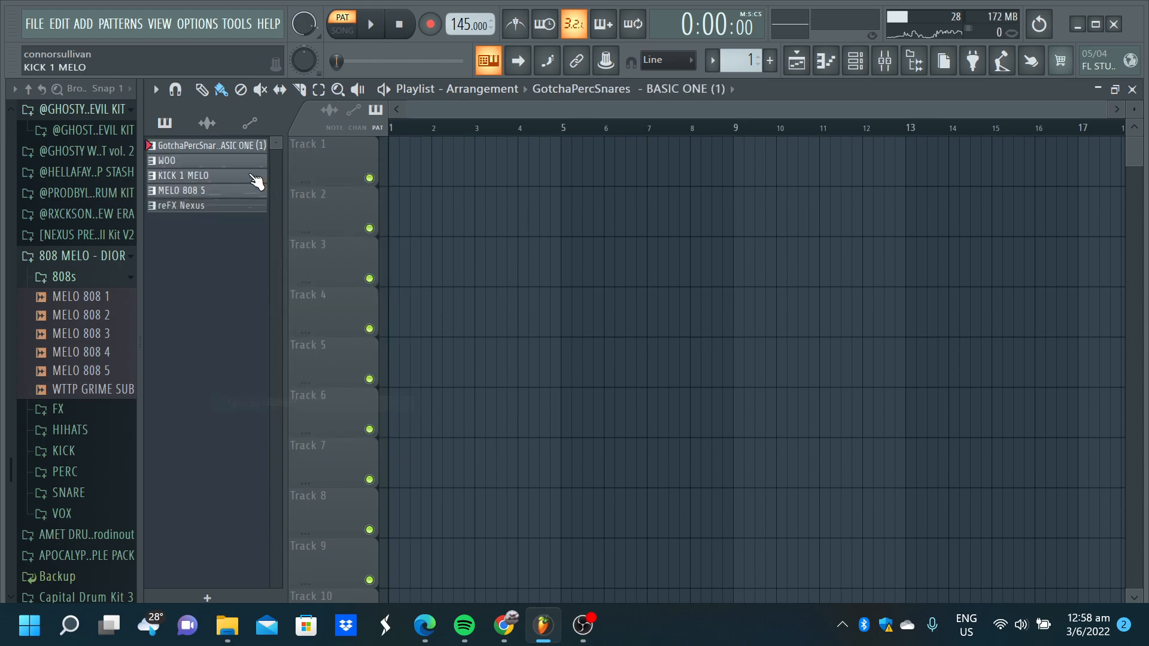
{"action": "left_click", "coordinate": [227, 209], "text": "shift"}
{"action": "left_click_drag", "start_coordinate": [227, 151], "coordinate": [390, 180]}
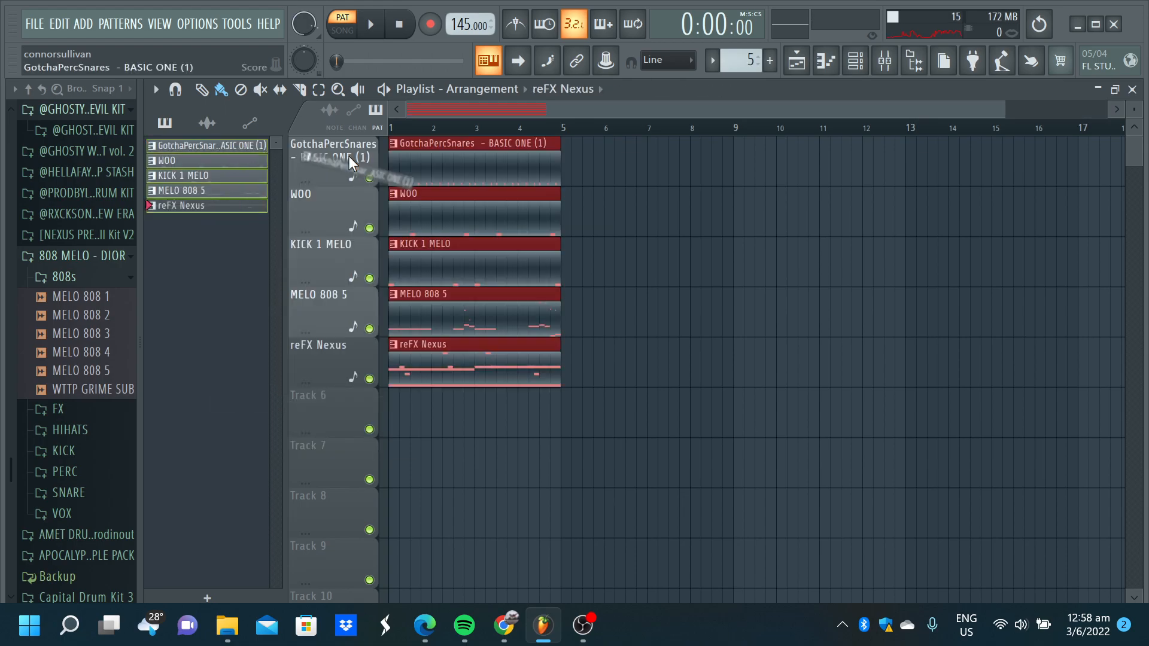
- Add a new pattern after reFX Nexus in the pattern list and enter the name counter
{"action": "left_click", "coordinate": [207, 598]}
{"action": "type", "text": "counter"}
{"action": "key", "text": "Return"}
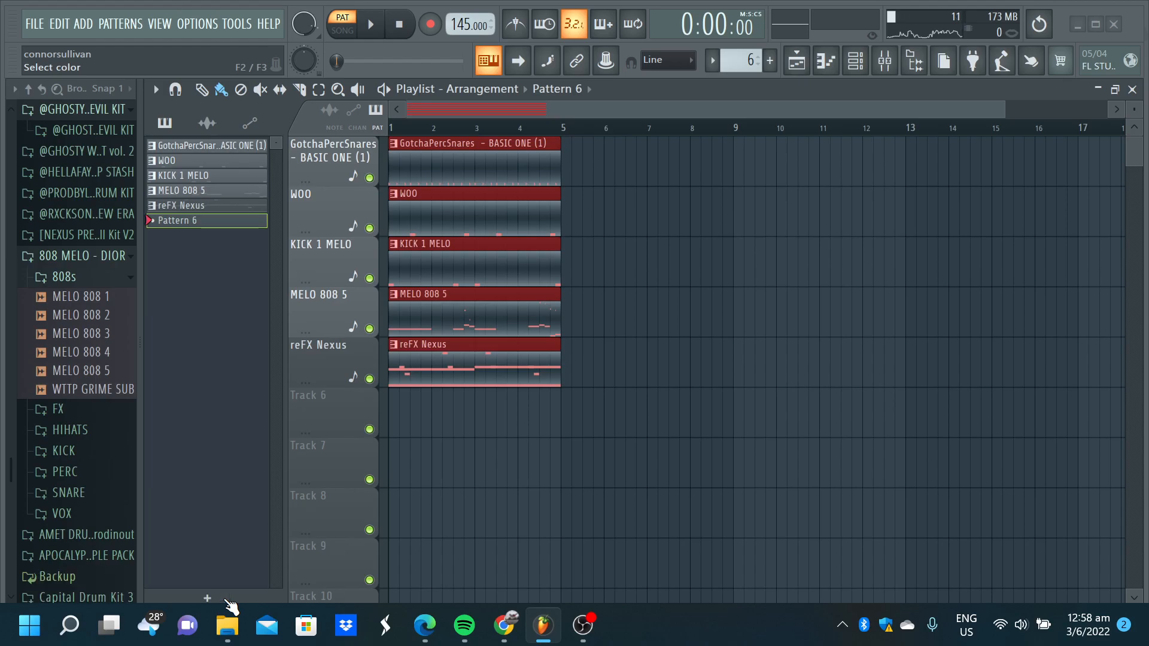
- Place the counter pattern on playlist track 6 from bar 1 and add a short F#7 Nexus note on its first beat
{"action": "left_click_drag", "start_coordinate": [245, 228], "coordinate": [560, 464]}
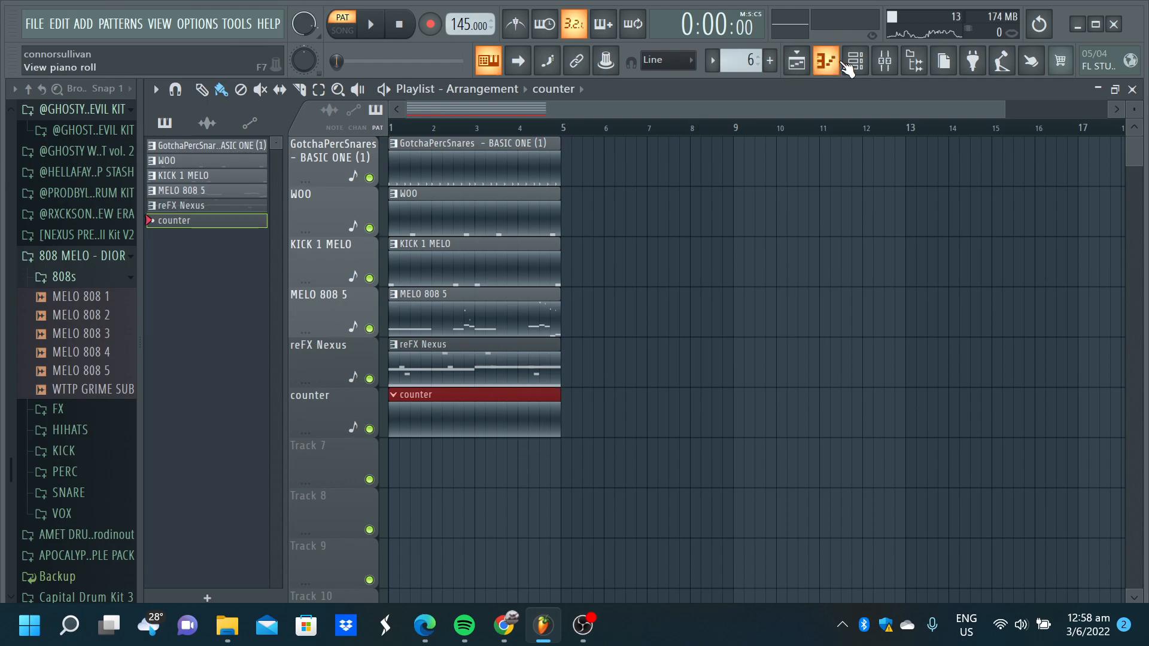
{"action": "left_click", "coordinate": [827, 60]}
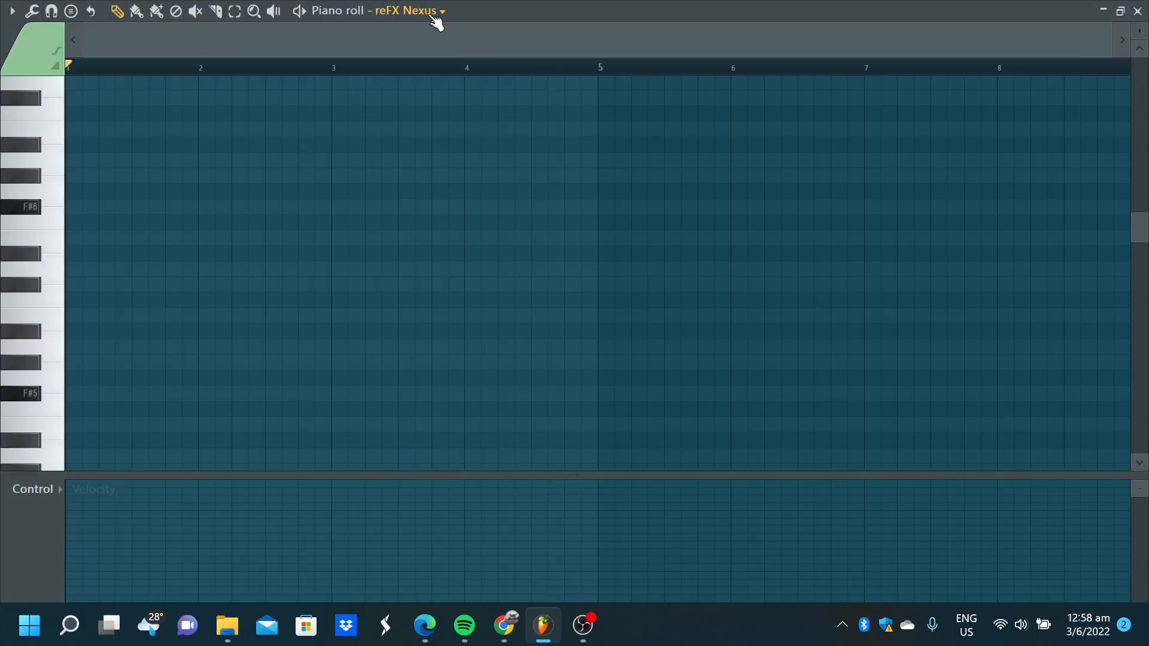
{"action": "scroll", "coordinate": [483, 183], "scroll_direction": "up", "scroll_amount": 1}
{"action": "mouse_move", "coordinate": [105, 155]}
{"action": "left_mouse_down"}
{"action": "mouse_move", "coordinate": [61, 155]}
{"action": "mouse_move", "coordinate": [58, 5]}
{"action": "mouse_move", "coordinate": [67, 3]}
{"action": "mouse_move", "coordinate": [4, 291]}
{"action": "mouse_move", "coordinate": [3, 273]}
{"action": "left_mouse_up"}
{"action": "scroll", "coordinate": [203, 270], "scroll_direction": "down", "scroll_amount": 1}
{"action": "key", "text": "space"}
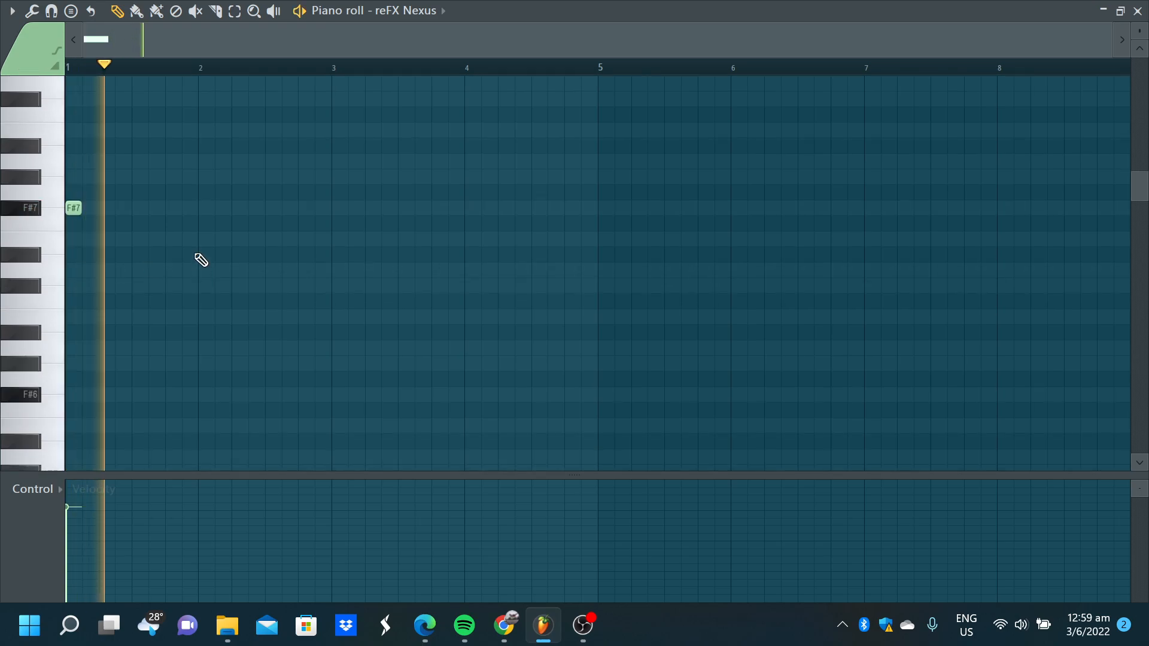
- Close the piano roll, play the arrangement in song mode and reopen the counter pattern's piano roll
{"action": "left_click", "coordinate": [1137, 10]}
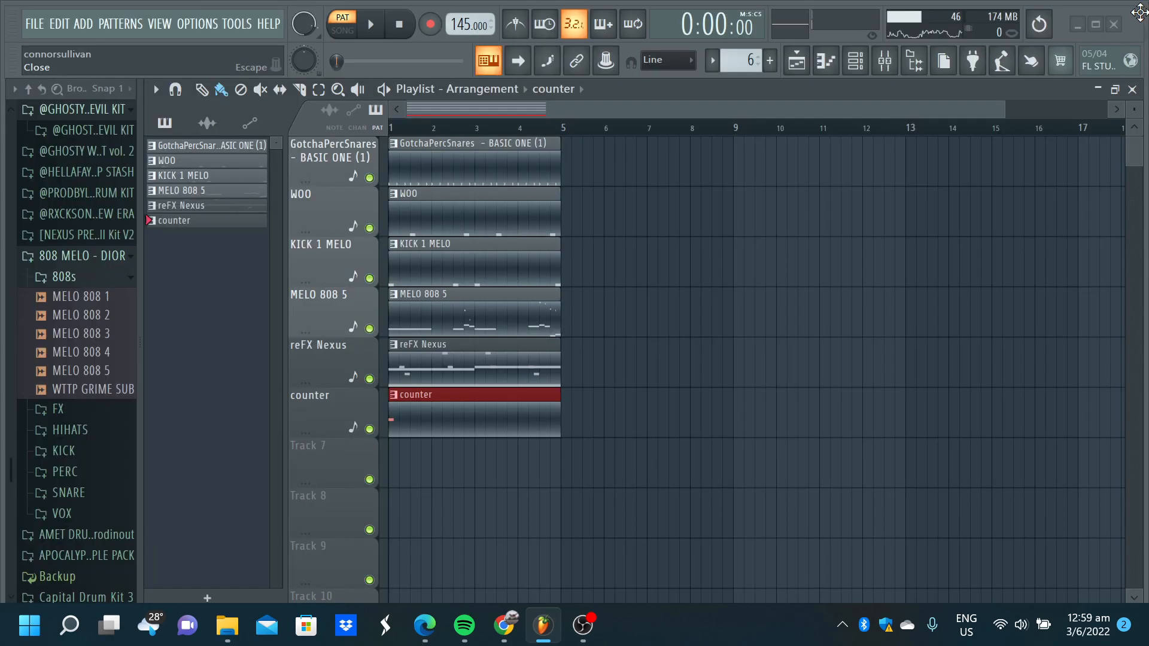
{"action": "left_click", "coordinate": [348, 34]}
{"action": "key", "text": "space"}
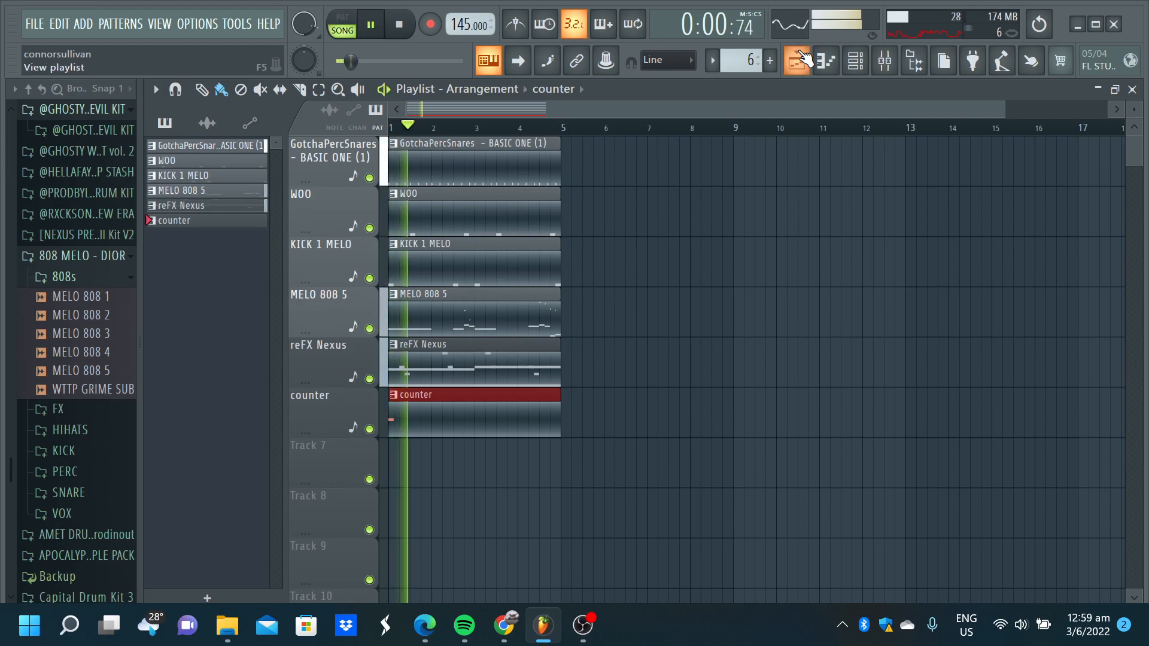
{"action": "left_click", "coordinate": [826, 60]}
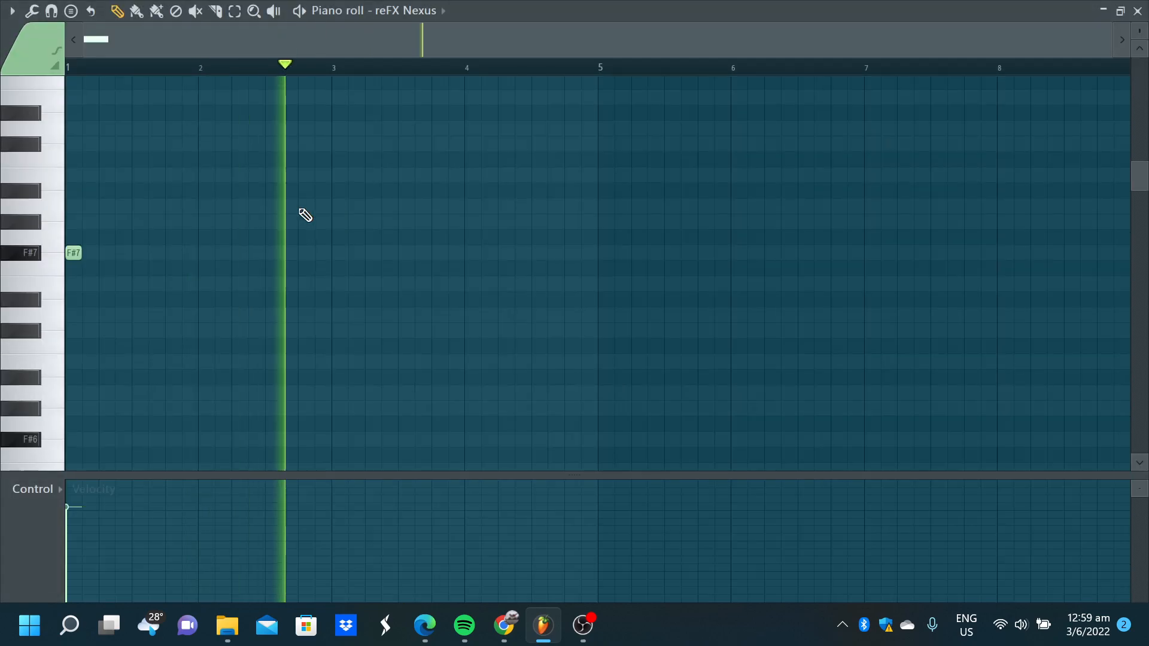
- Move the first note to G#7 and add short F#7, D7 and C#7 notes at the starts of bars 2, 3 and 4
{"action": "key", "text": "space"}
{"action": "left_click_drag", "start_coordinate": [78, 170], "coordinate": [50, 230]}
{"action": "key", "text": "space"}
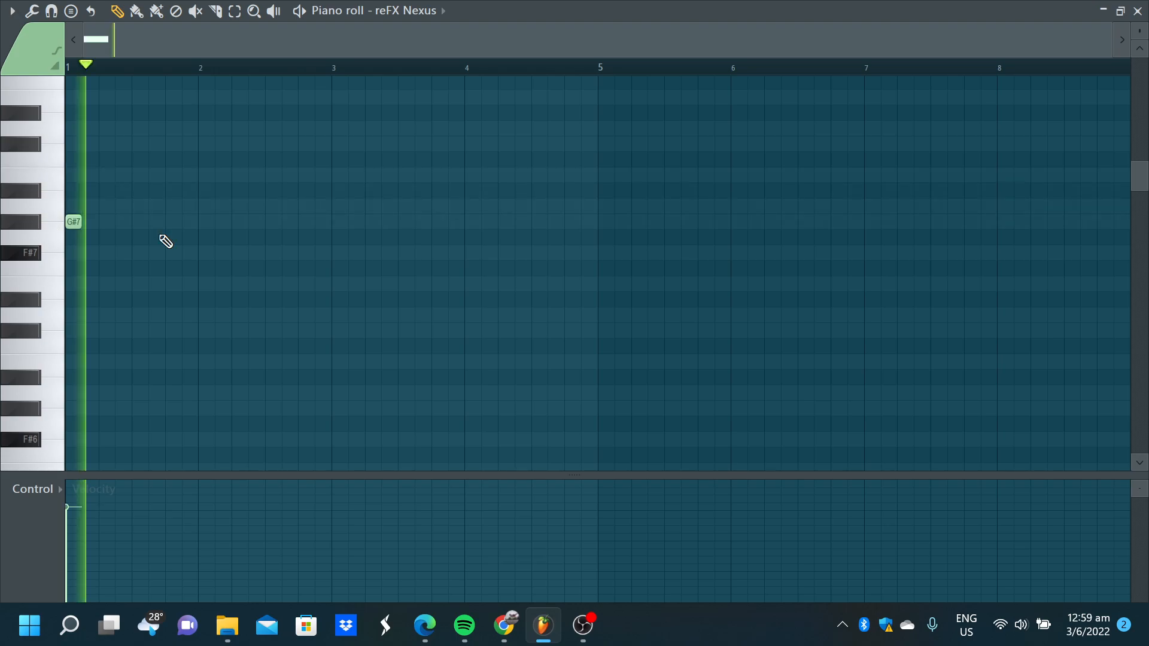
{"action": "left_click", "coordinate": [200, 255]}
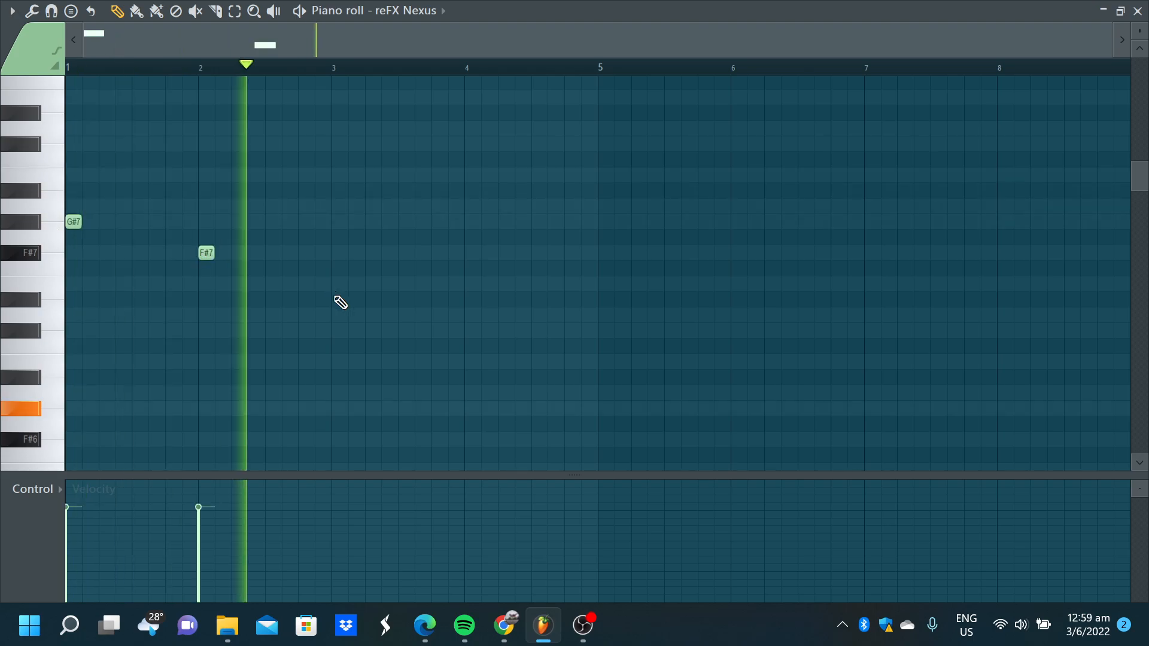
{"action": "left_click", "coordinate": [333, 315]}
{"action": "scroll", "coordinate": [478, 287], "scroll_direction": "down", "scroll_amount": 2}
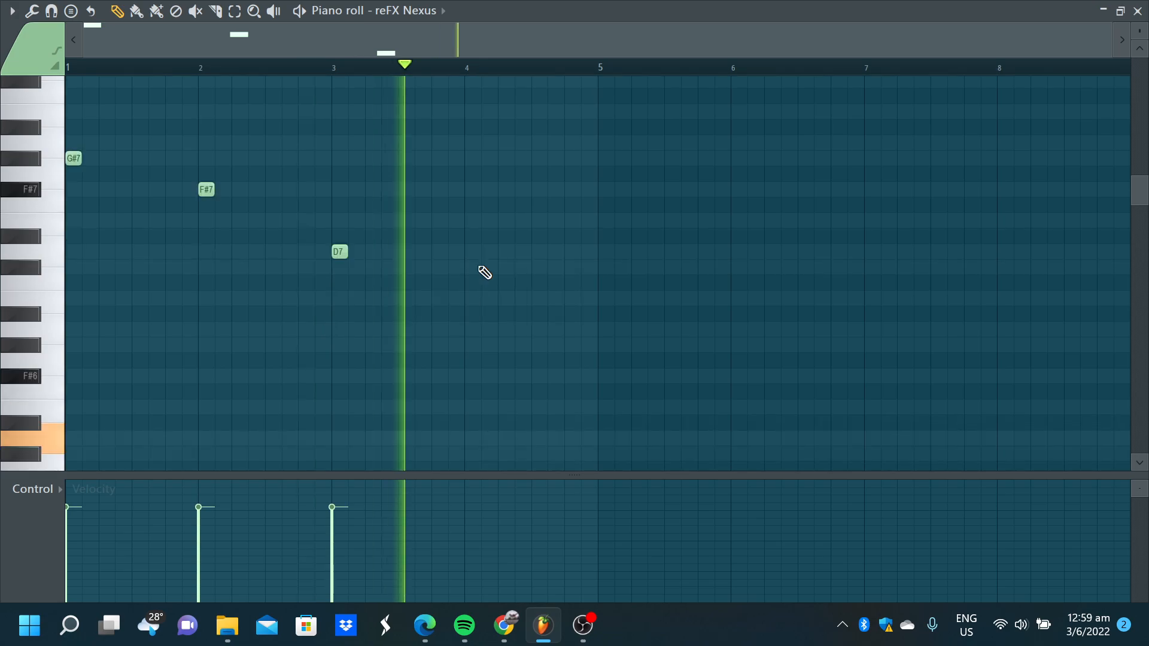
{"action": "left_click", "coordinate": [481, 269]}
{"action": "scroll", "coordinate": [489, 285], "scroll_direction": "down", "scroll_amount": 2}
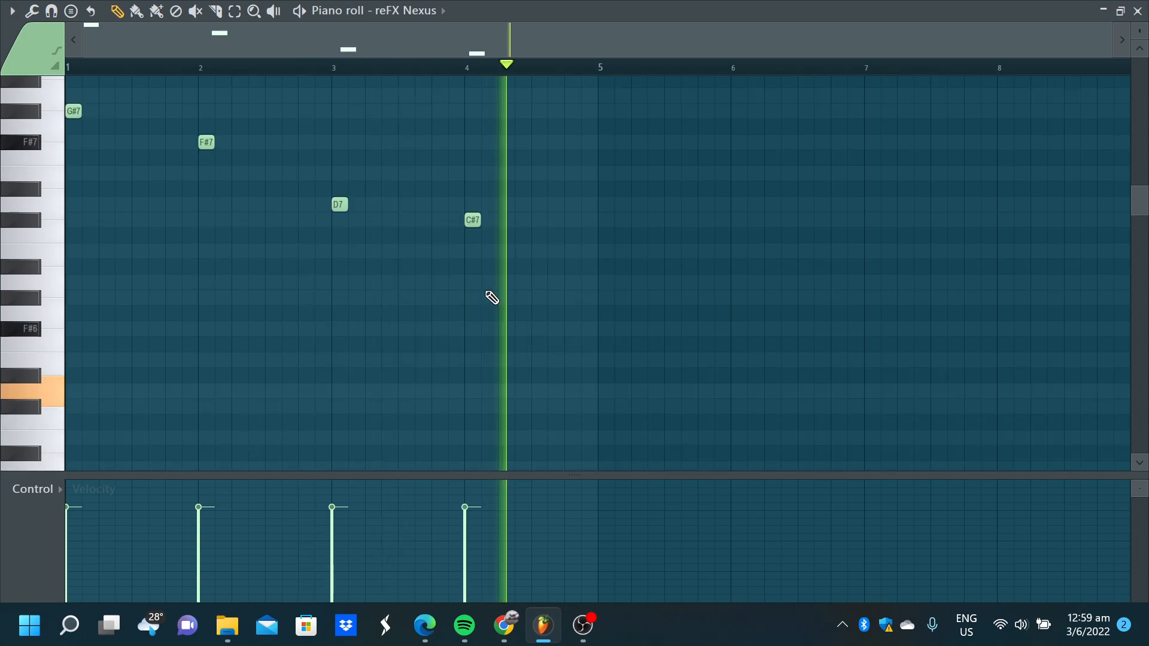
- Lower the bar 1 note to F#7 and add a short C#8 note on the second beat of bar 2
{"action": "scroll", "coordinate": [167, 235], "scroll_direction": "up", "scroll_amount": 4}
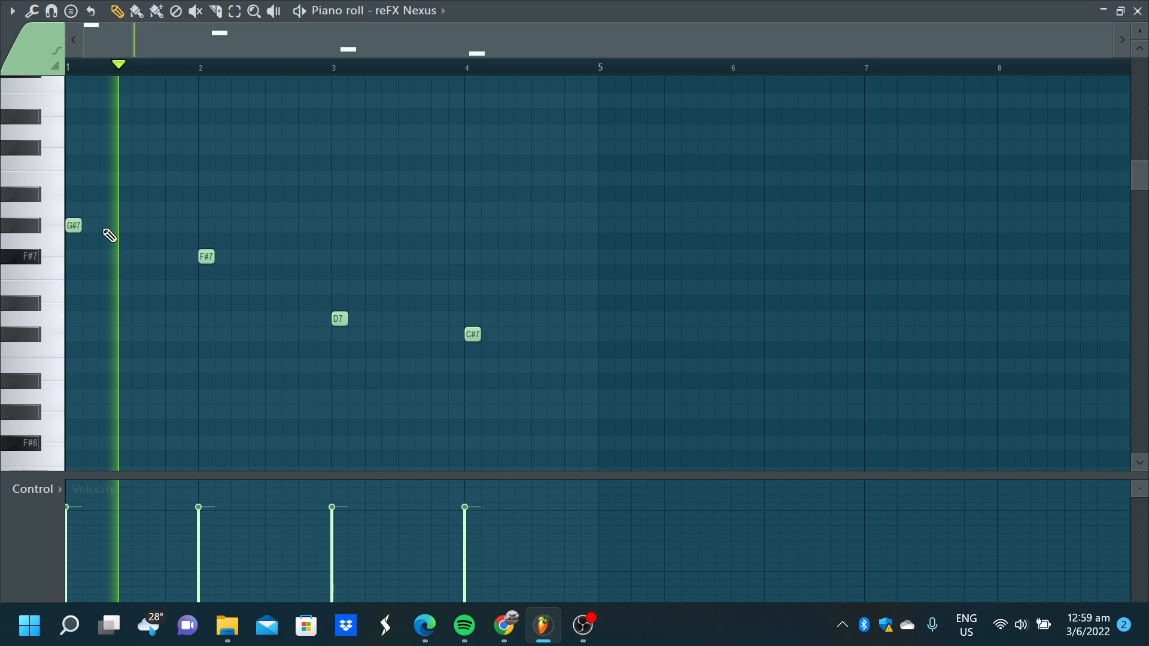
{"action": "left_click_drag", "start_coordinate": [110, 235], "coordinate": [192, 269]}
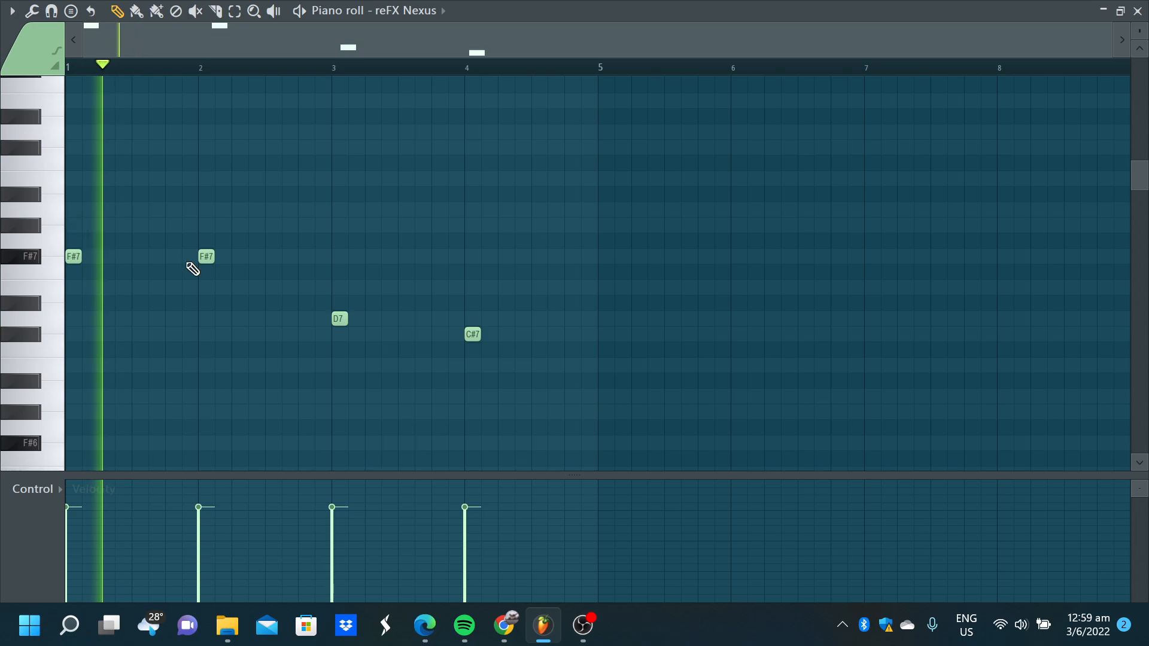
{"action": "left_click", "coordinate": [238, 210]}
{"action": "scroll", "coordinate": [307, 216], "scroll_direction": "down", "scroll_amount": 3}
{"action": "scroll", "coordinate": [308, 216], "scroll_direction": "up", "scroll_amount": 1}
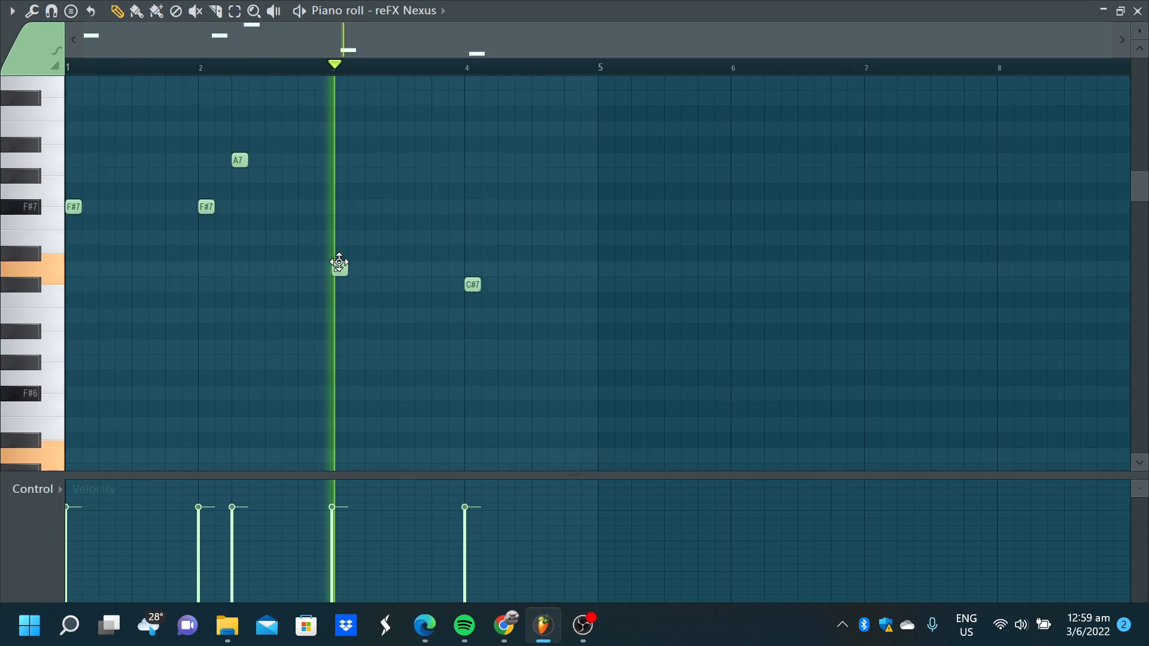
{"action": "left_click_drag", "start_coordinate": [238, 160], "coordinate": [239, 96]}
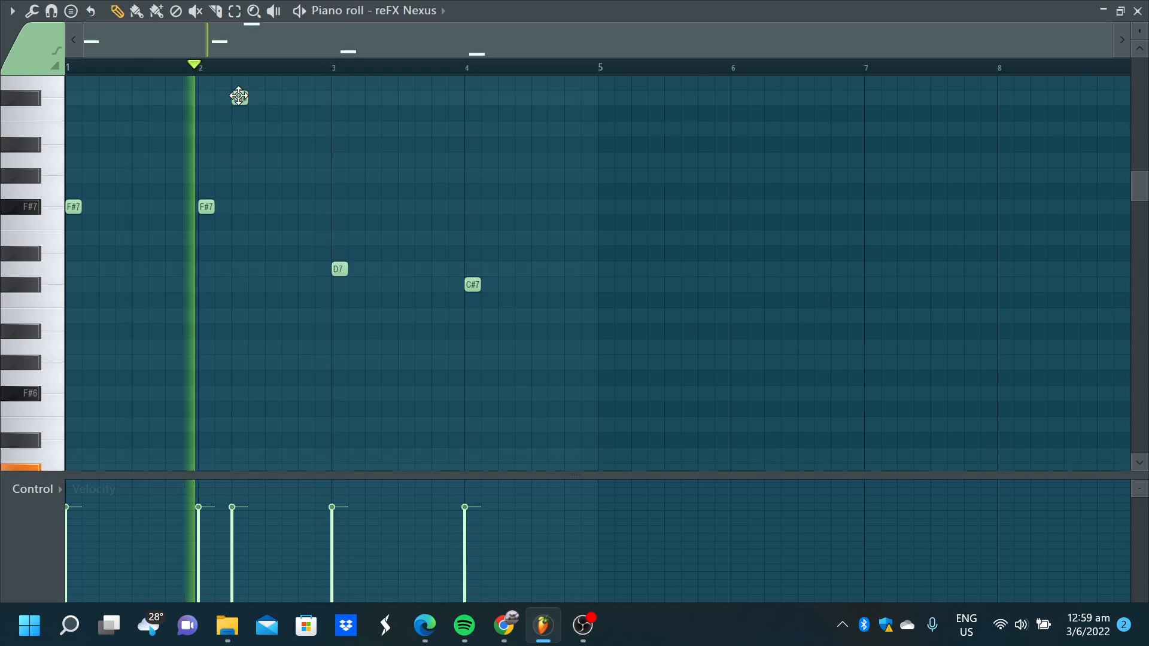
- Raise the note at the start of bar 3 to B7 and play the counter melody with the arrangement
{"action": "key", "text": "space"}
{"action": "left_click", "coordinate": [339, 271]}
{"action": "left_click_drag", "start_coordinate": [339, 273], "coordinate": [335, 134]}
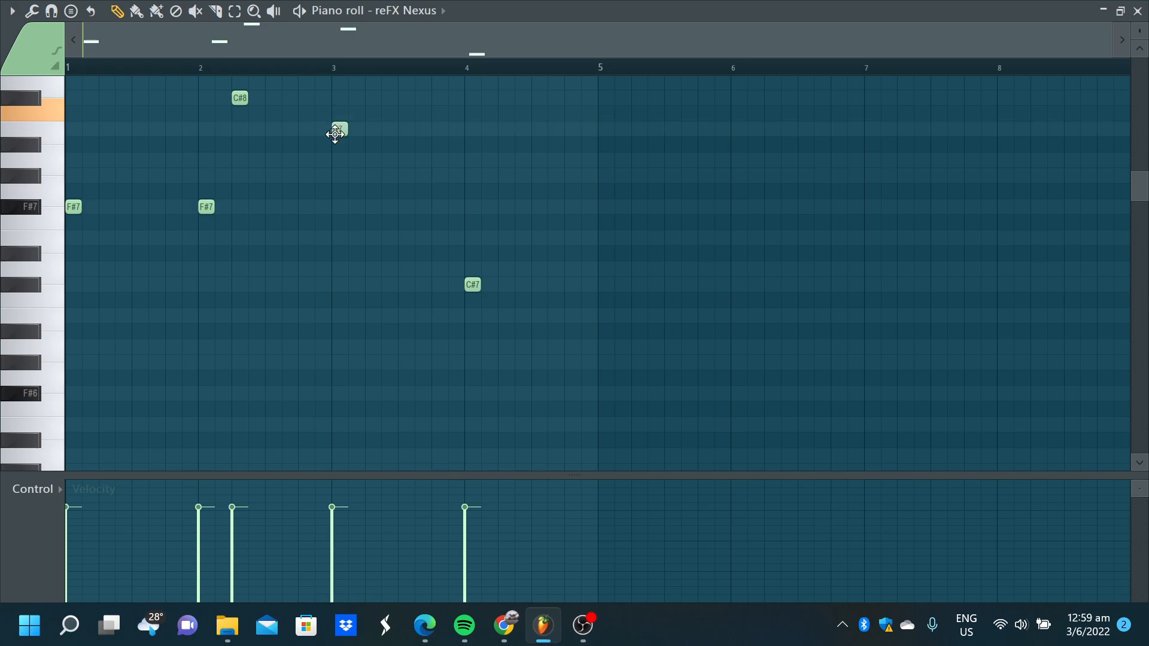
{"action": "scroll", "coordinate": [341, 157], "scroll_direction": "up", "scroll_amount": 2}
{"action": "key", "text": "space"}
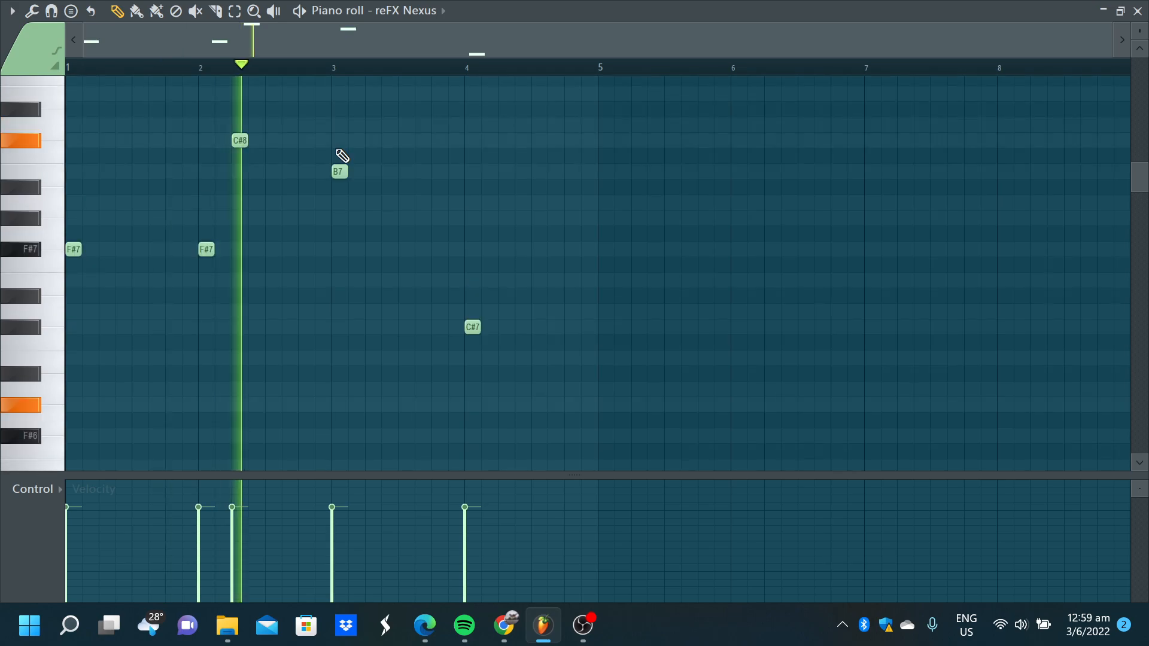
{"action": "scroll", "coordinate": [343, 157], "scroll_direction": "up", "scroll_amount": 1}
- Raise the note at the start of bar 4 to D7, add a short B6 note on that bar's second beat and play
{"action": "key", "text": "space"}
{"action": "left_click_drag", "start_coordinate": [472, 350], "coordinate": [503, 383]}
{"action": "left_click", "coordinate": [503, 351]}
{"action": "key", "text": "space"}
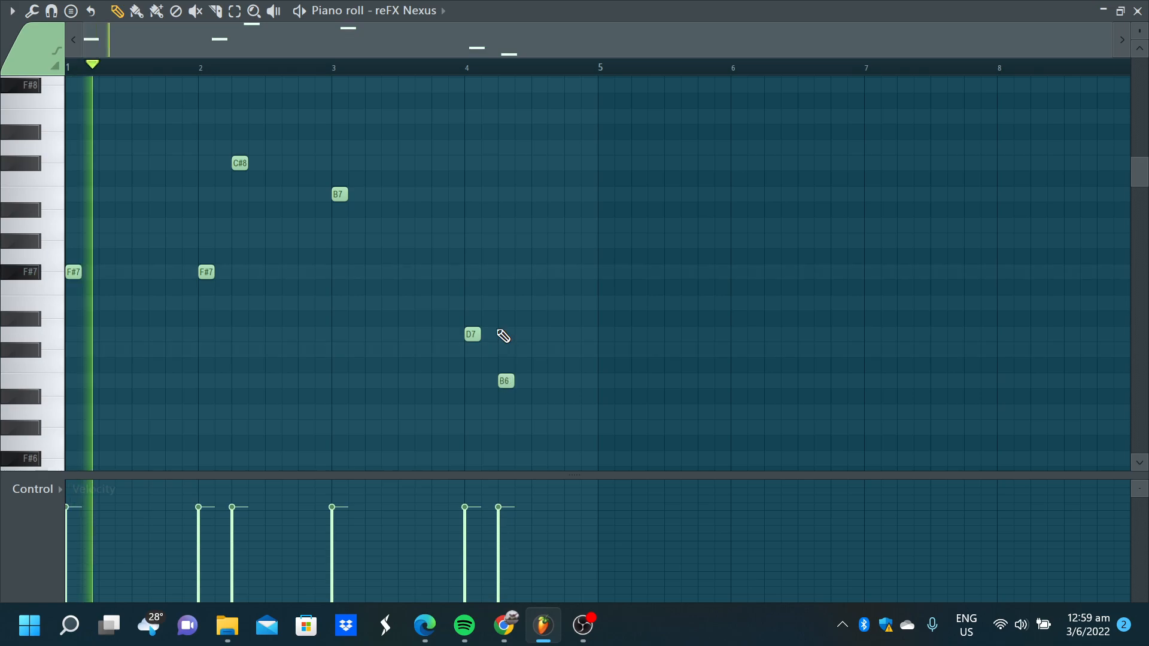
- Try the counter melody one octave higher during playback and transpose it back down an octave
{"action": "scroll", "coordinate": [539, 308], "scroll_direction": "down", "scroll_amount": 1}
{"action": "scroll", "coordinate": [603, 267], "scroll_direction": "up", "scroll_amount": 2}
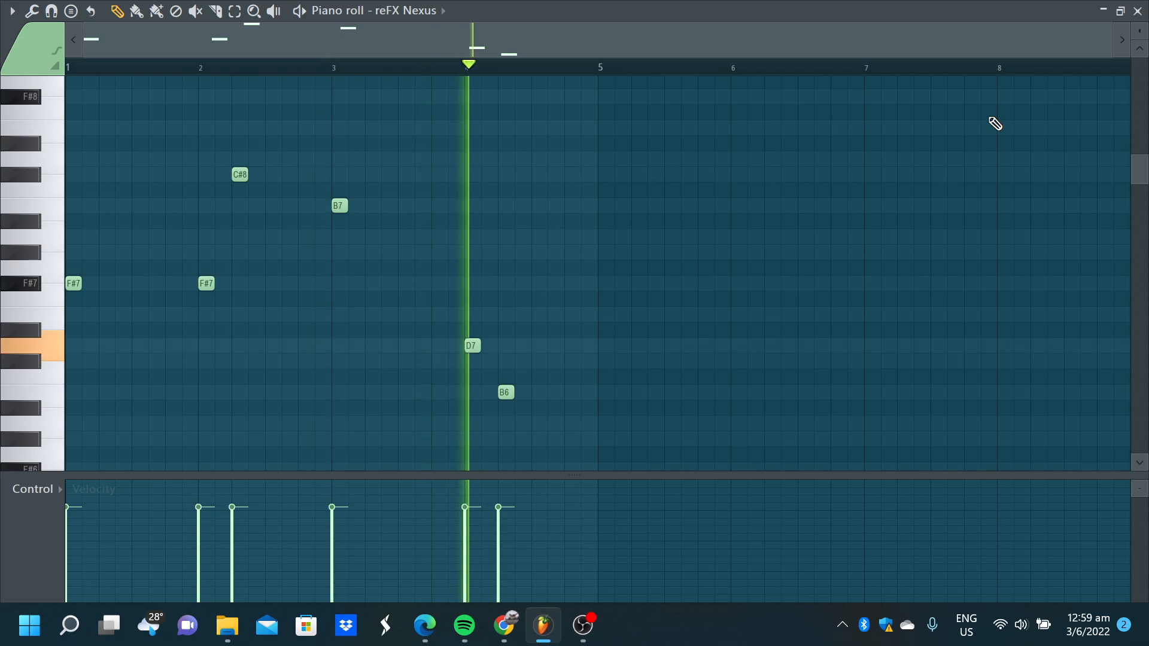
{"action": "scroll", "coordinate": [995, 123], "scroll_direction": "down", "scroll_amount": 7}
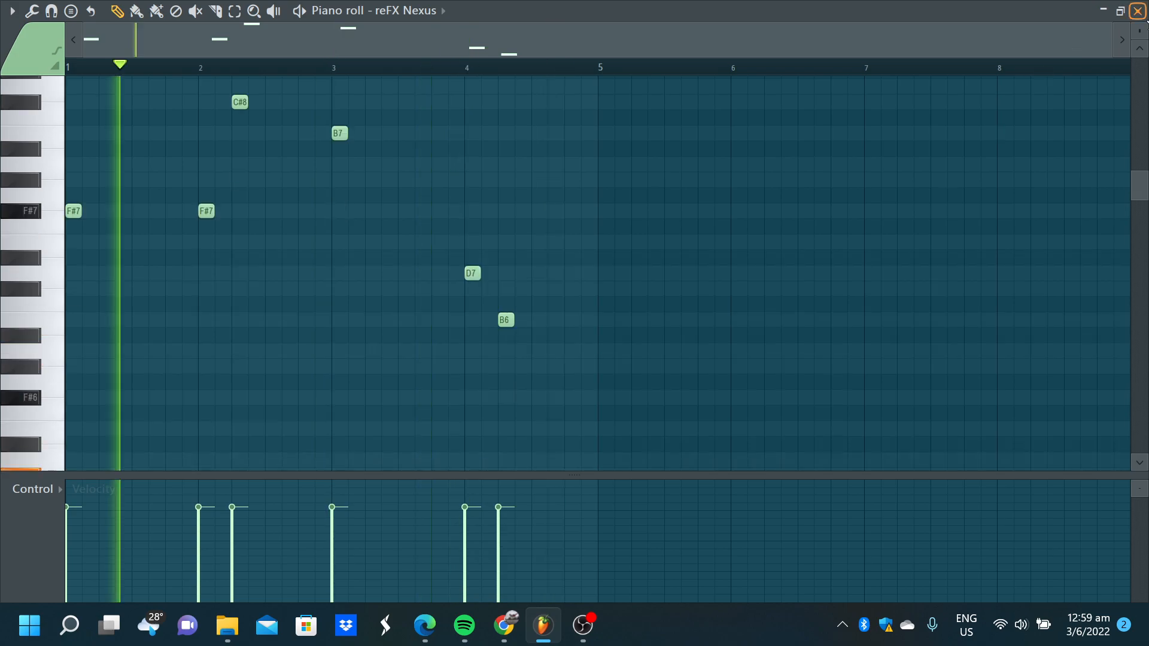
{"action": "key", "text": "ctrl+Up"}
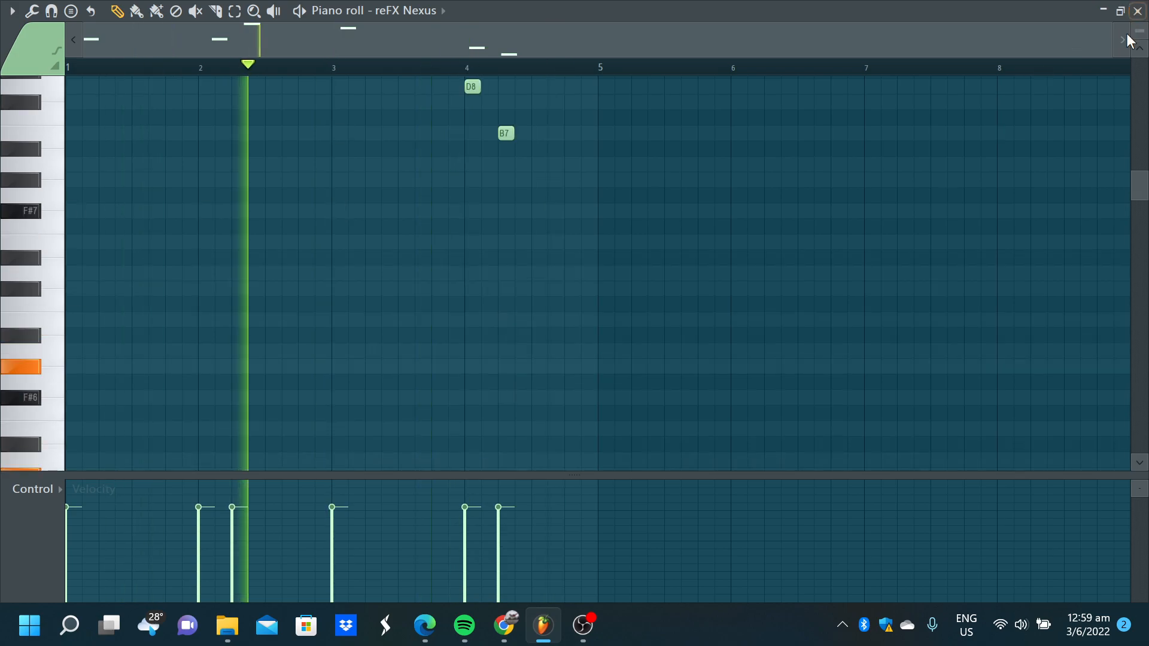
{"action": "key", "text": "ctrl+Down"}
{"action": "scroll", "coordinate": [755, 190], "scroll_direction": "up", "scroll_amount": 4}
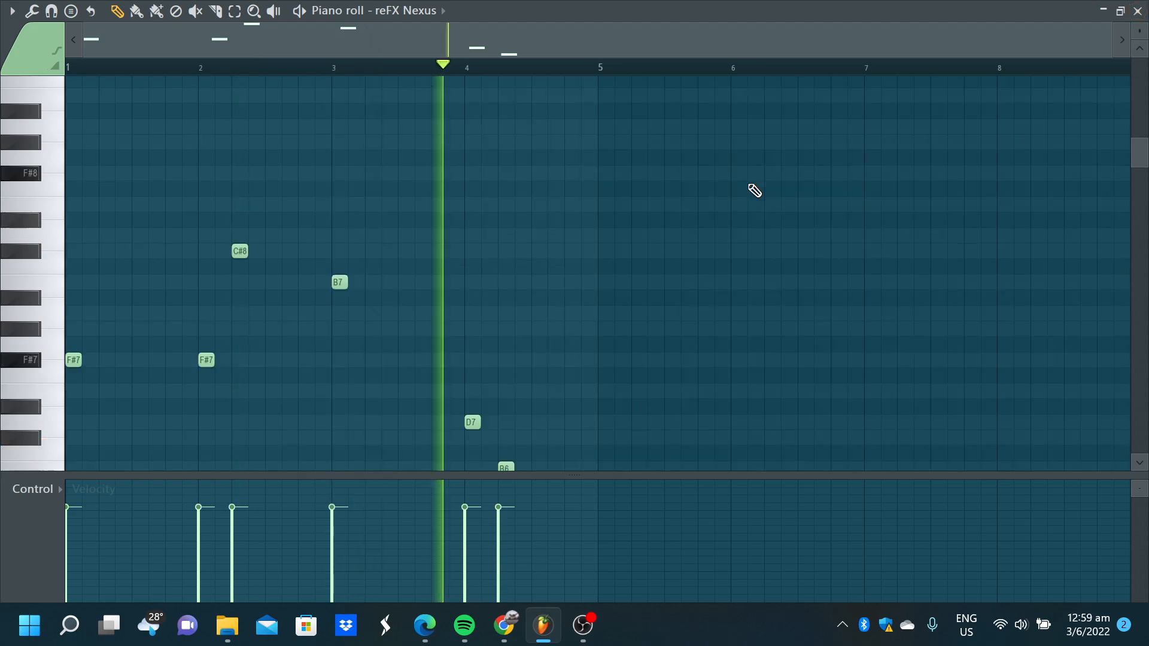
{"action": "scroll", "coordinate": [754, 190], "scroll_direction": "down", "scroll_amount": 3}
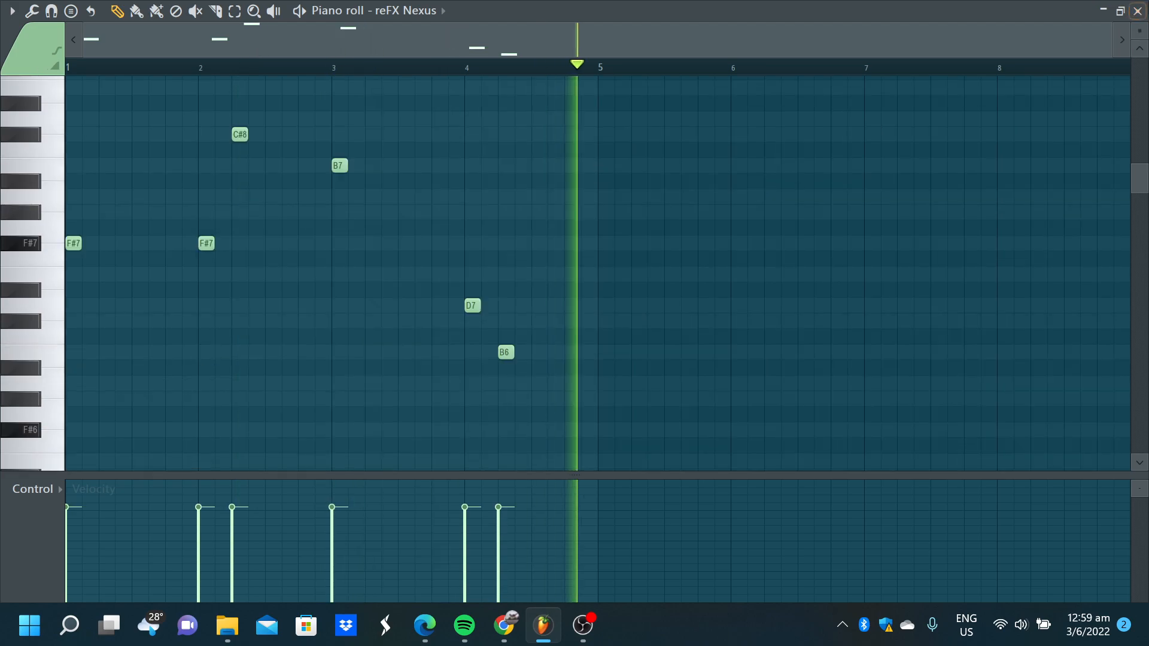
- Close the piano roll, select all playlist clips in bars 1 to 4 and duplicate them repeatedly through bar 84
{"action": "left_click", "coordinate": [1138, 11]}
{"action": "left_click_drag", "start_coordinate": [659, 485], "coordinate": [389, 141]}
{"action": "key", "text": "ctrl+b"}
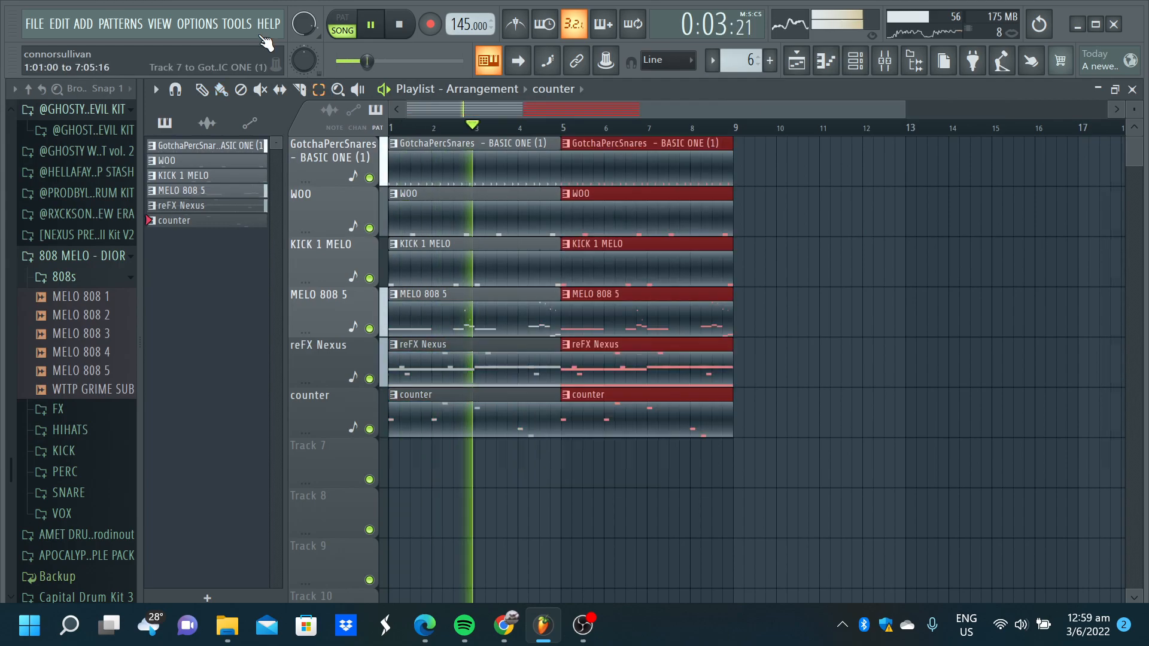
{"action": "key", "text": "ctrl+b"}
{"action": "key", "text": "ctrl+b"}
{"action": "key", "text": "ctrl+b"}
{"action": "key", "text": "ctrl+b"}
{"action": "key", "text": "ctrl+b"}
{"action": "key", "text": "ctrl+b"}
{"action": "key", "text": "ctrl+b"}
{"action": "key", "text": "ctrl+b"}
{"action": "key", "text": "ctrl+b"}
{"action": "key", "text": "ctrl+b"}
{"action": "key", "text": "ctrl+b"}
{"action": "key", "text": "ctrl+b"}
{"action": "key", "text": "ctrl+b"}
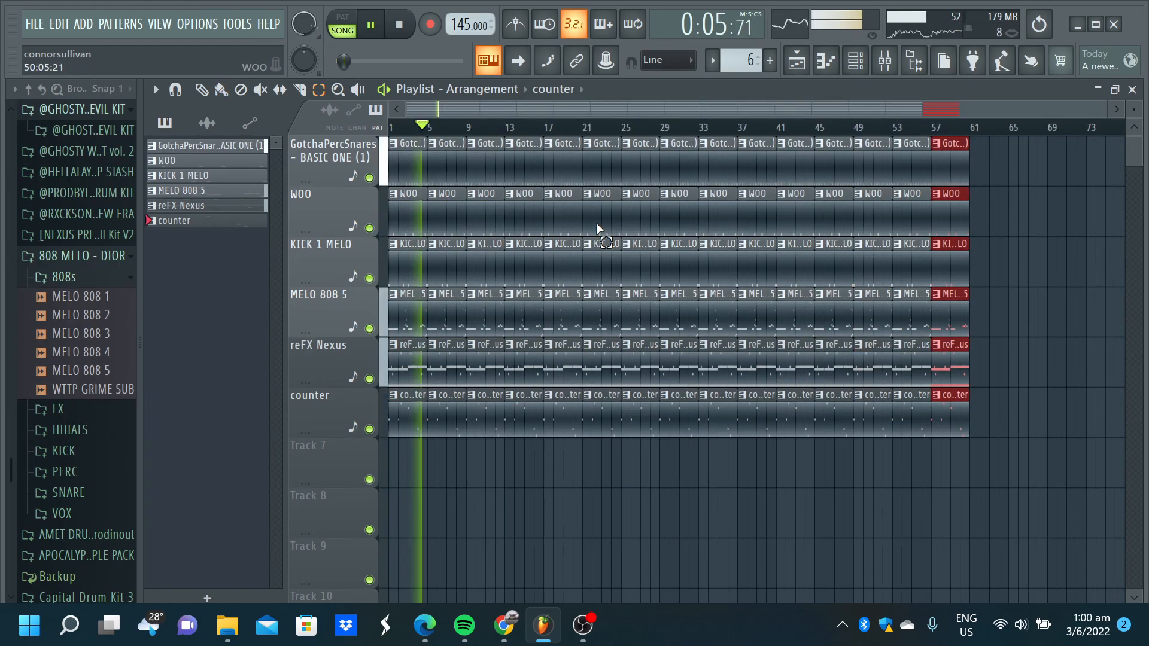
{"action": "key", "text": "ctrl+b"}
{"action": "key", "text": "ctrl+b"}
{"action": "key", "text": "ctrl+b"}
{"action": "key", "text": "ctrl+b"}
{"action": "key", "text": "ctrl+b"}
{"action": "key", "text": "ctrl+b"}
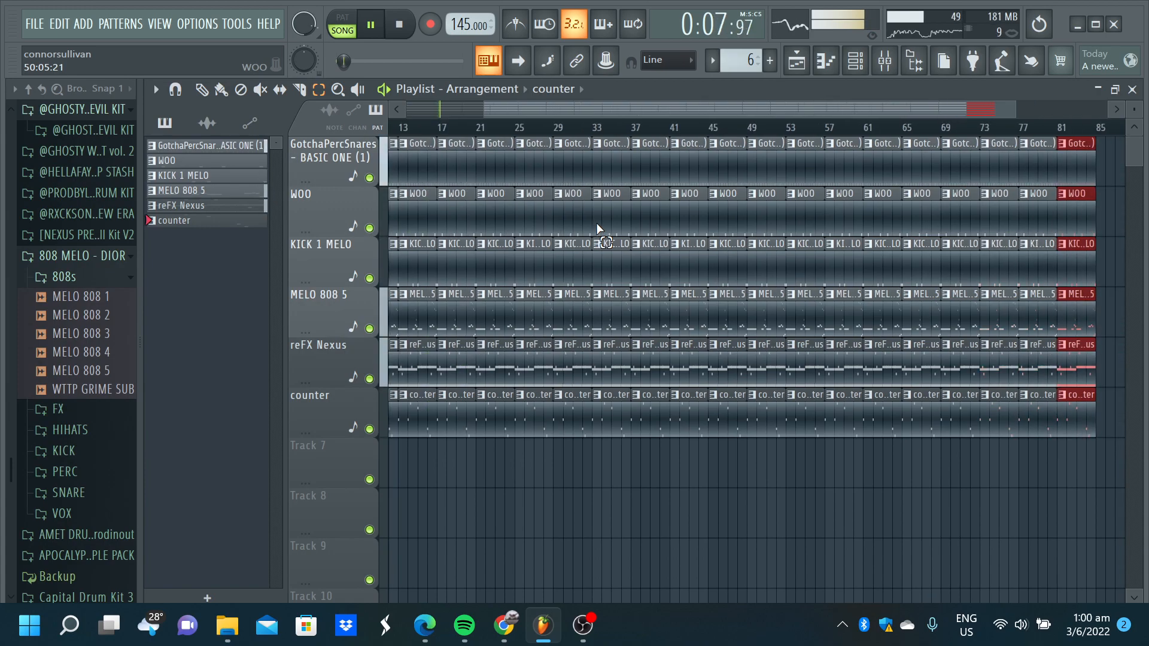
- Stop playback and delete every clip in bars 1 to 8 except reFX Nexus, leaving the Draw tool active
{"action": "scroll", "coordinate": [596, 223], "scroll_direction": "left", "scroll_amount": 3}
{"action": "scroll", "coordinate": [329, 252], "scroll_direction": "down", "scroll_amount": 1}
{"action": "scroll", "coordinate": [329, 253], "scroll_direction": "up", "scroll_amount": 3}
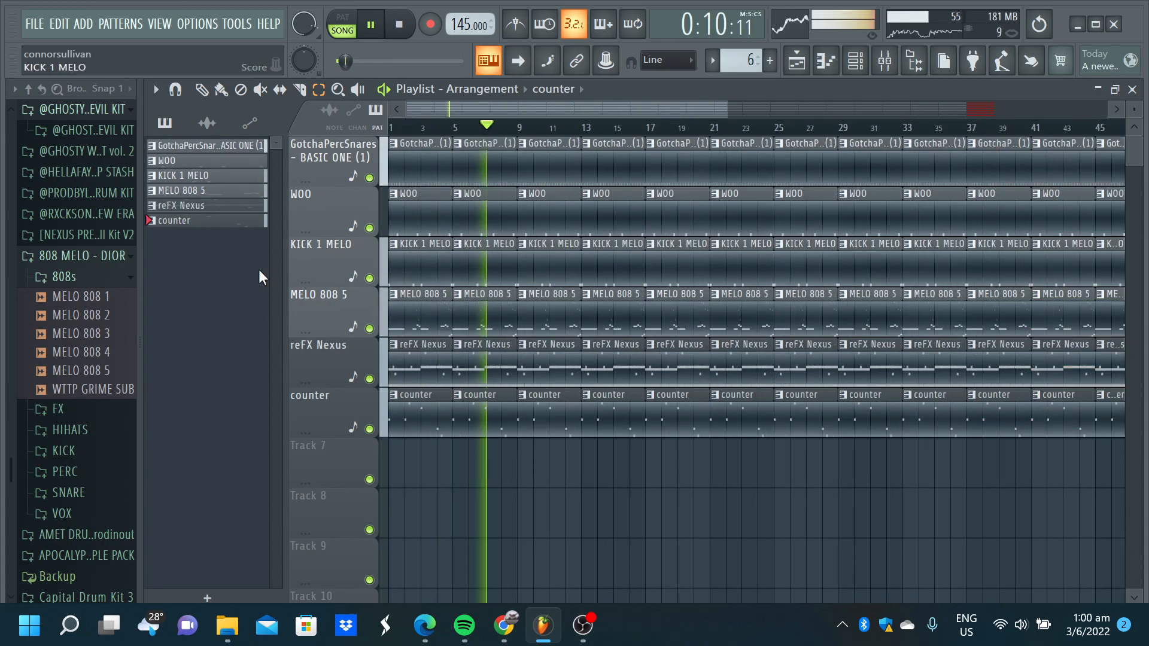
{"action": "scroll", "coordinate": [576, 324], "scroll_direction": "up", "scroll_amount": 2}
{"action": "key", "text": "space"}
{"action": "left_click_drag", "start_coordinate": [576, 325], "coordinate": [347, 97]}
{"action": "left_click_drag", "start_coordinate": [442, 407], "coordinate": [554, 437]}
{"action": "key", "text": "Delete"}
{"action": "left_click", "coordinate": [202, 89]}
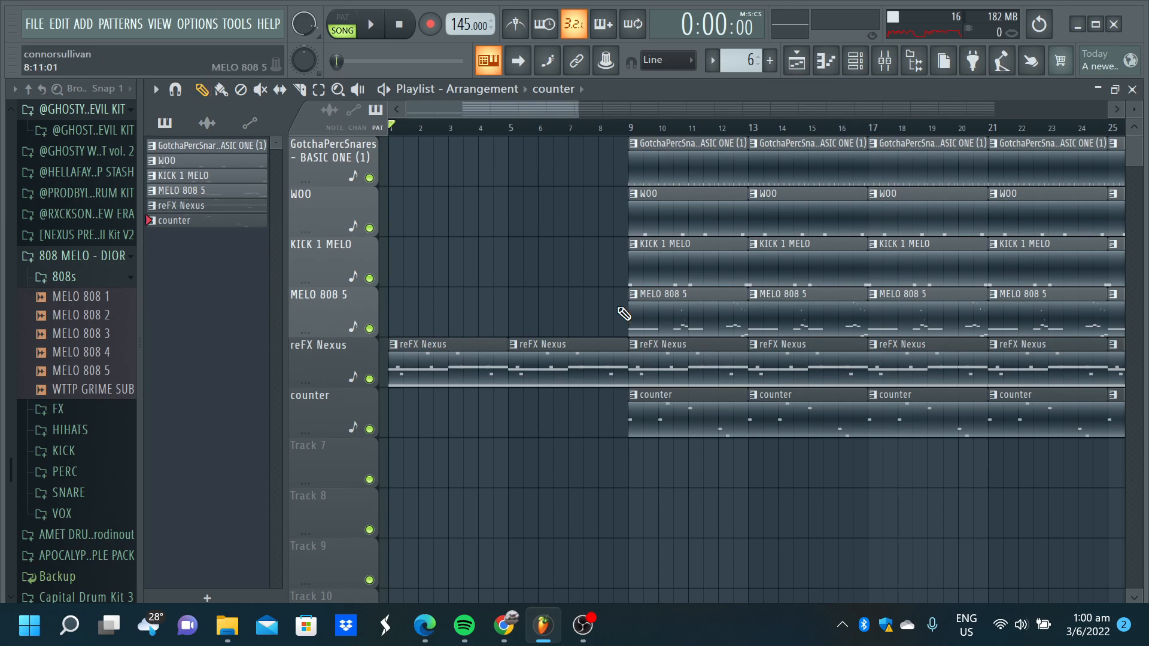
- Trim the starts of the first KICK 1 MELO and MELO 808 5 clips to bar 11 and play the arrangement
{"action": "left_click_drag", "start_coordinate": [635, 272], "coordinate": [693, 296]}
{"action": "left_click_drag", "start_coordinate": [627, 317], "coordinate": [689, 342]}
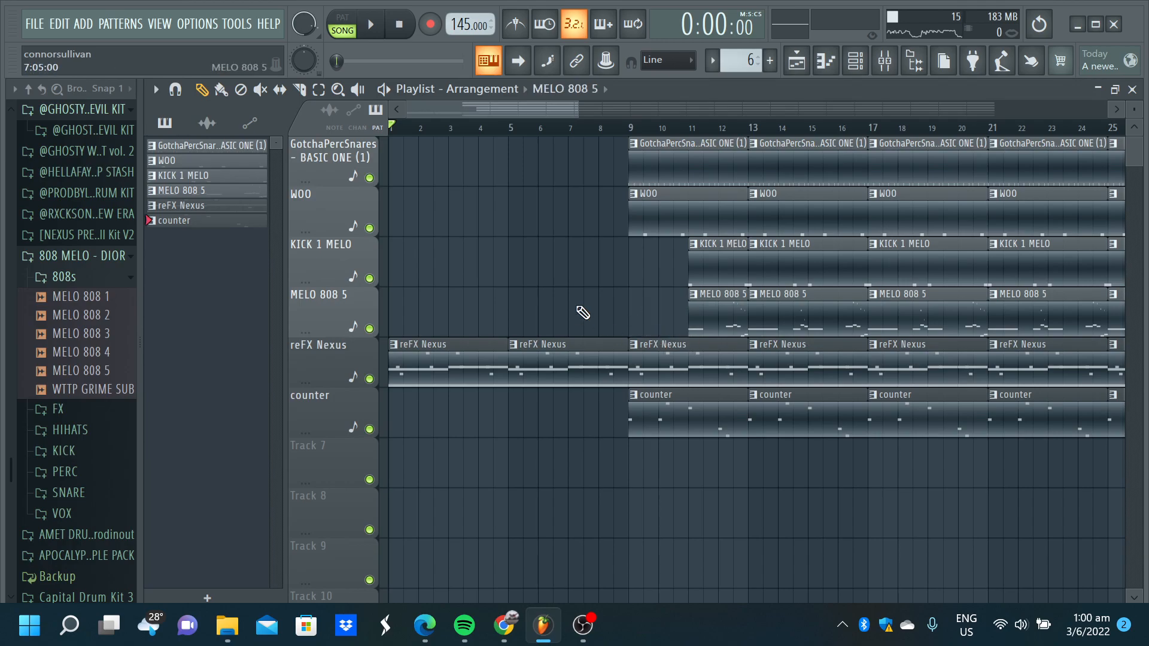
{"action": "scroll", "coordinate": [582, 313], "scroll_direction": "down", "scroll_amount": 2}
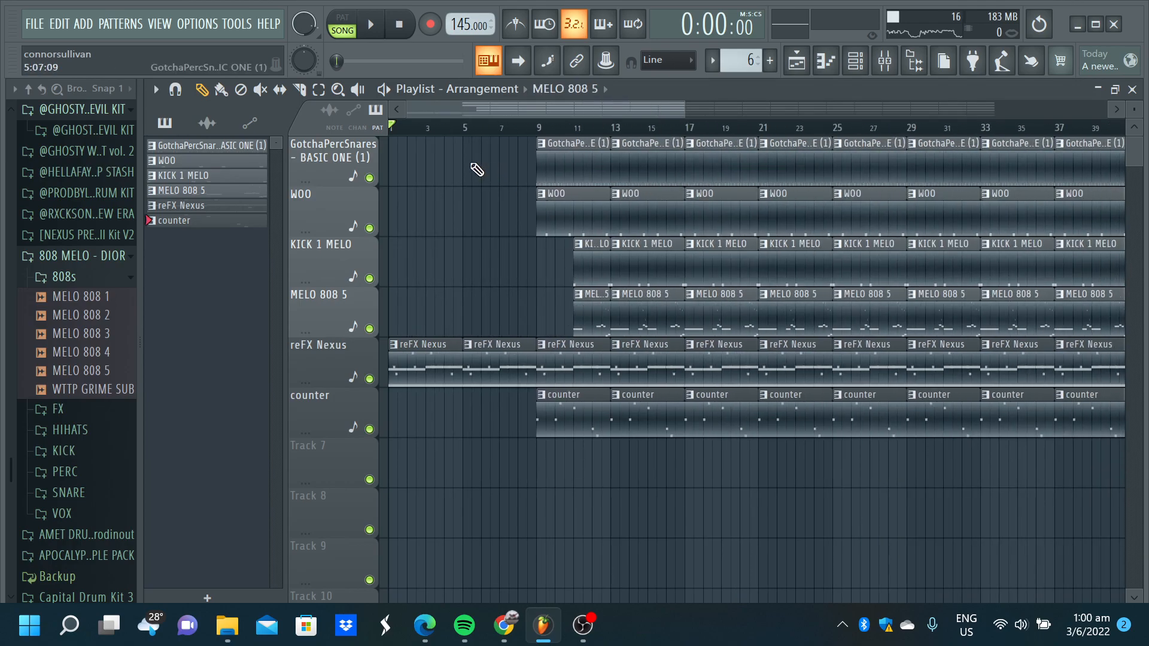
{"action": "key", "text": "space"}
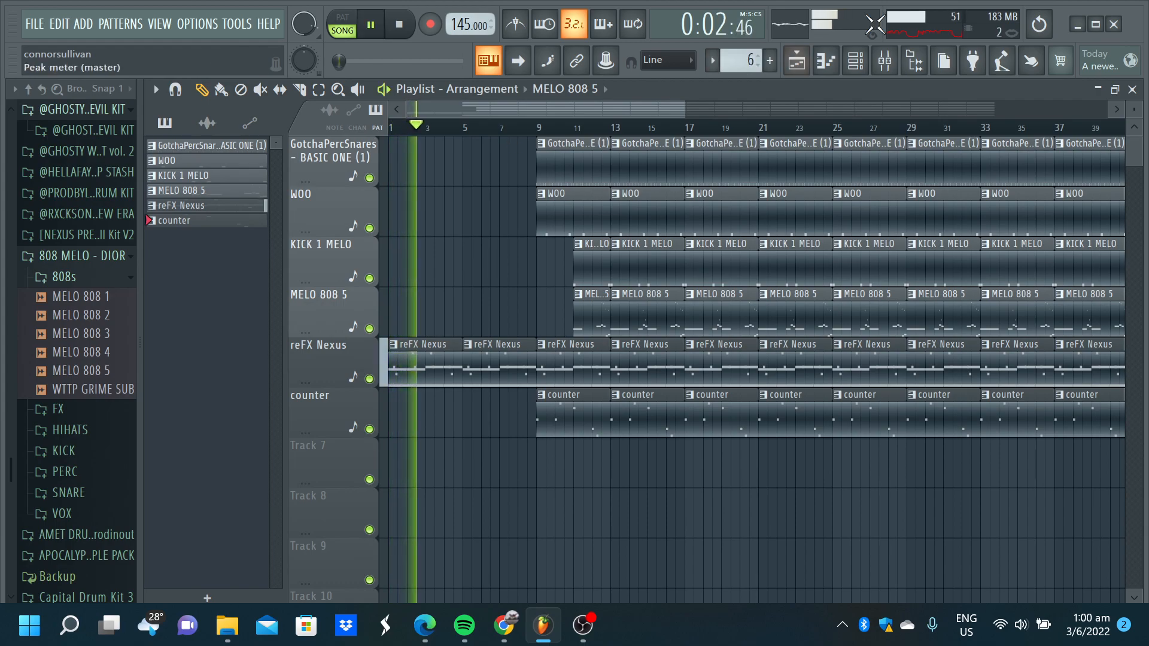
- Raise the low-cut frequency slightly in Fruity parametric EQ 2 on mixer Insert 5 and return to the playlist
{"action": "left_click", "coordinate": [886, 65]}
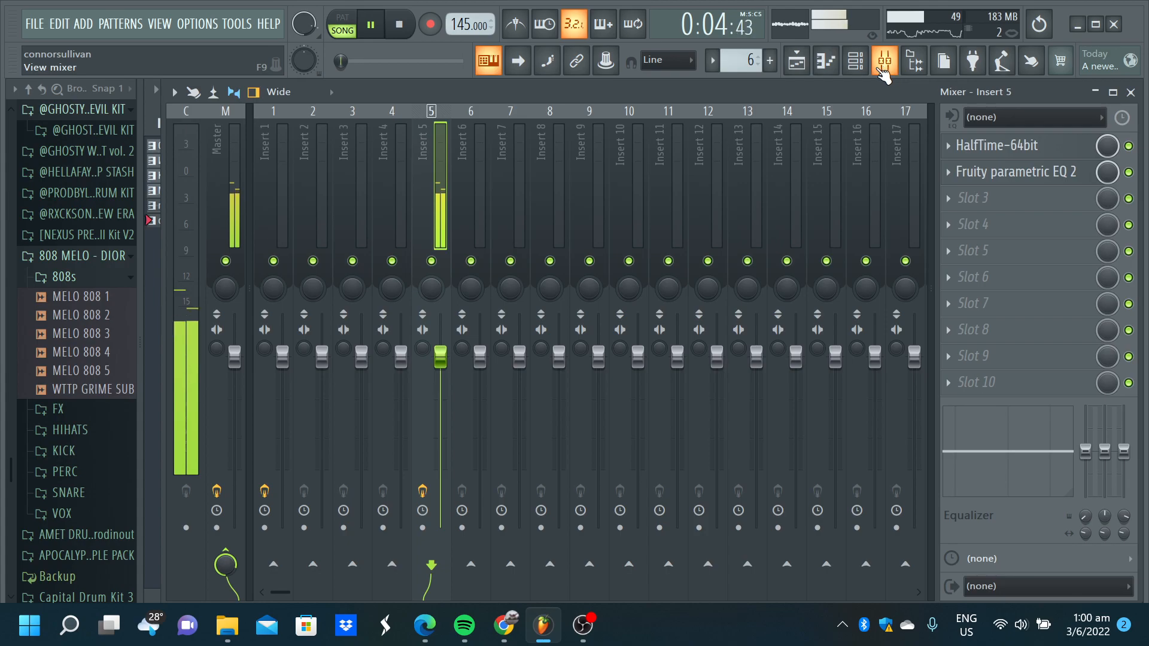
{"action": "left_click", "coordinate": [1029, 172]}
{"action": "left_click_drag", "start_coordinate": [361, 412], "coordinate": [373, 413]}
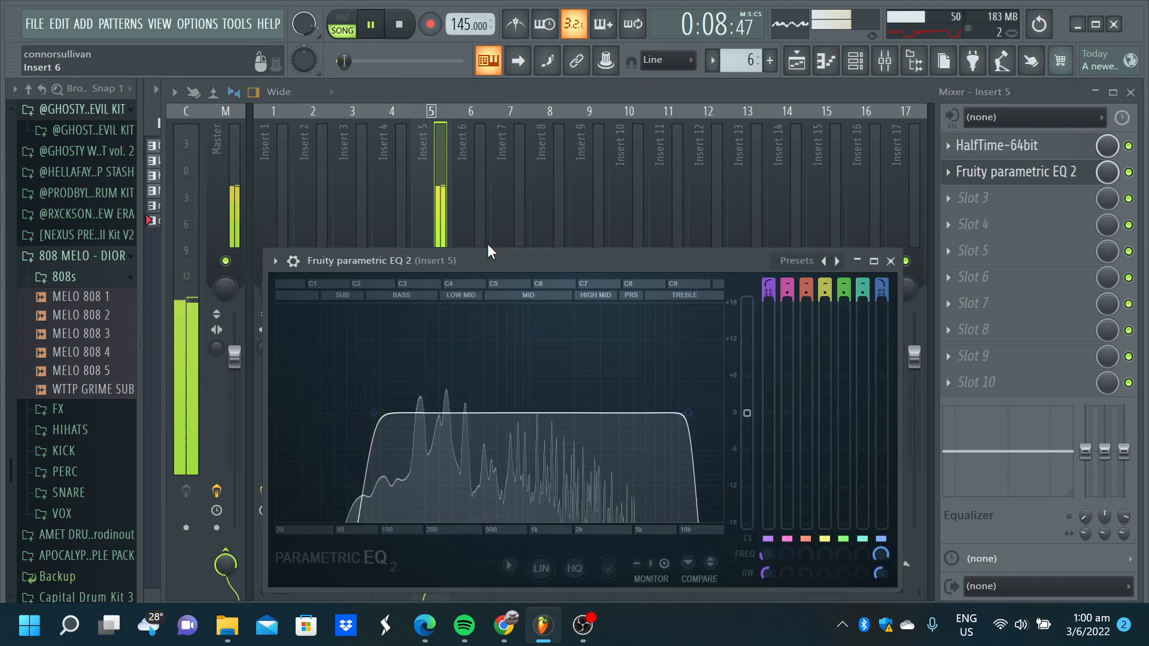
{"action": "left_click", "coordinate": [890, 261]}
{"action": "key", "text": "F5"}
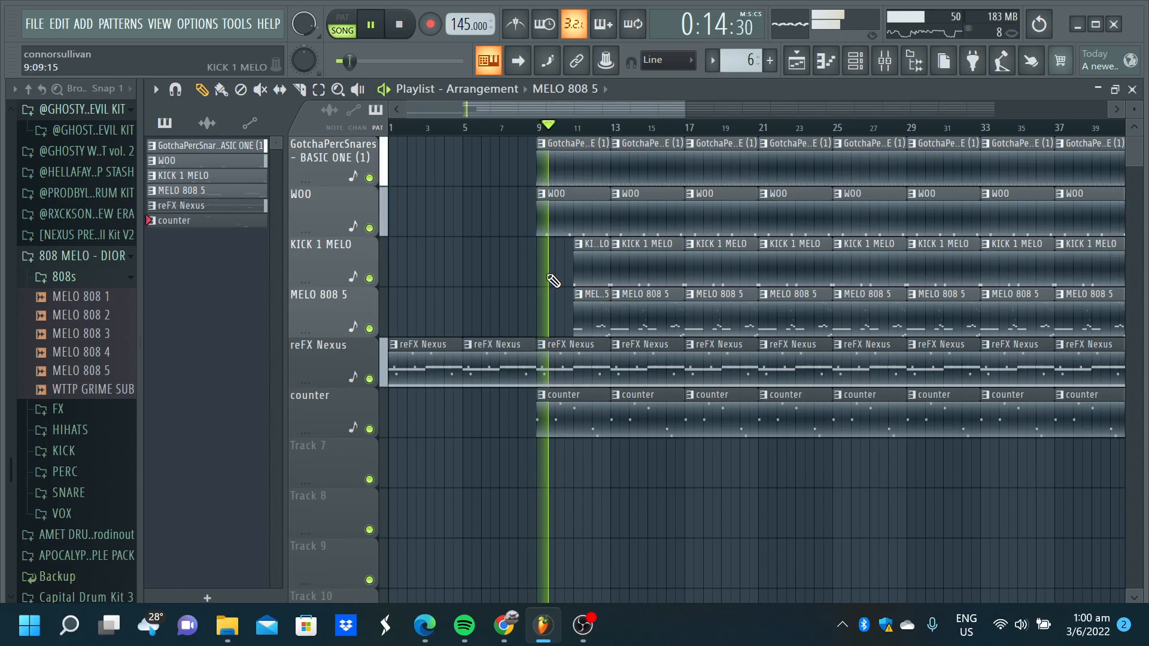
- Delete the counter clips starting at bars 17 and 21
{"action": "scroll", "coordinate": [492, 289], "scroll_direction": "up", "scroll_amount": 2}
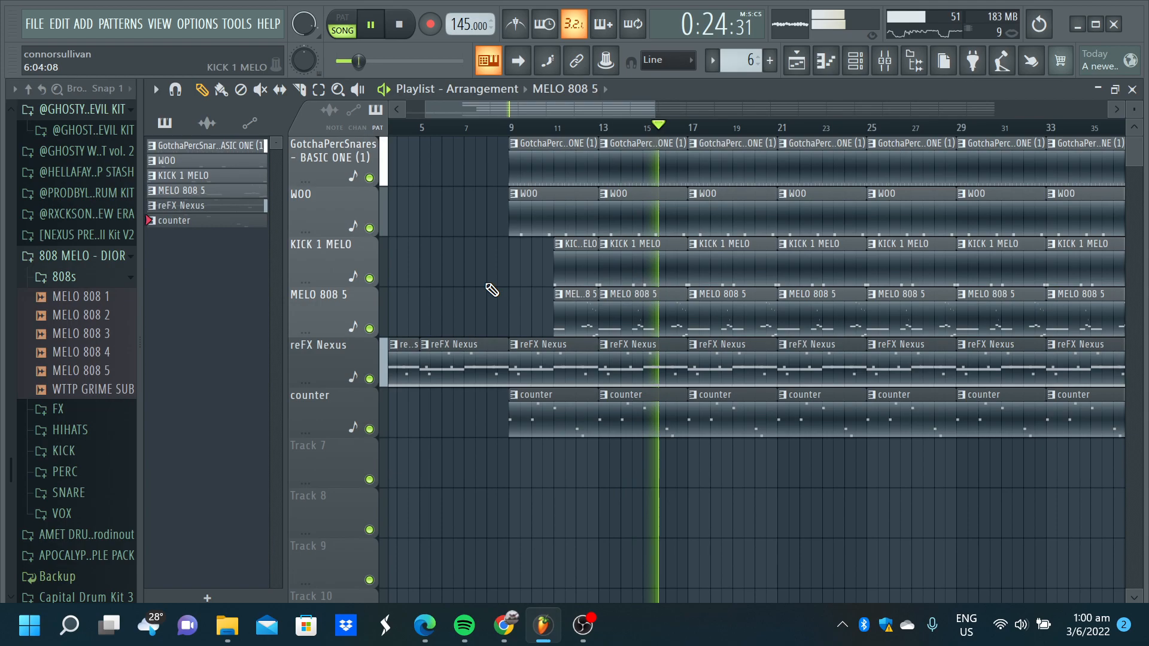
{"action": "right_click", "coordinate": [722, 405]}
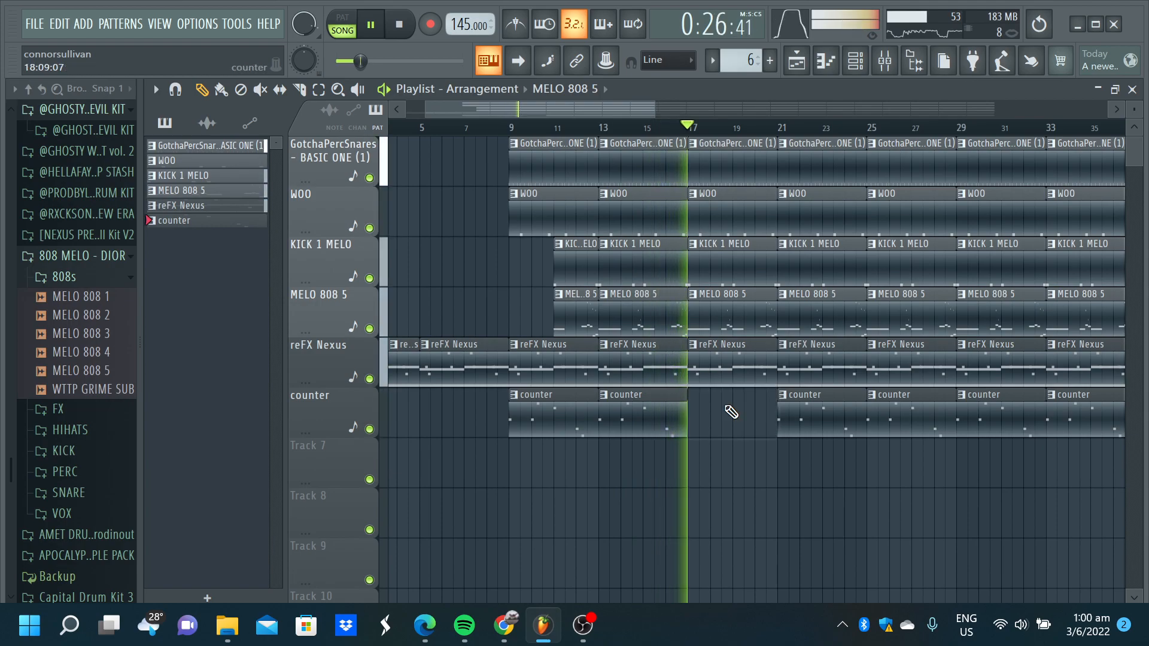
{"action": "scroll", "coordinate": [792, 411], "scroll_direction": "down", "scroll_amount": 2}
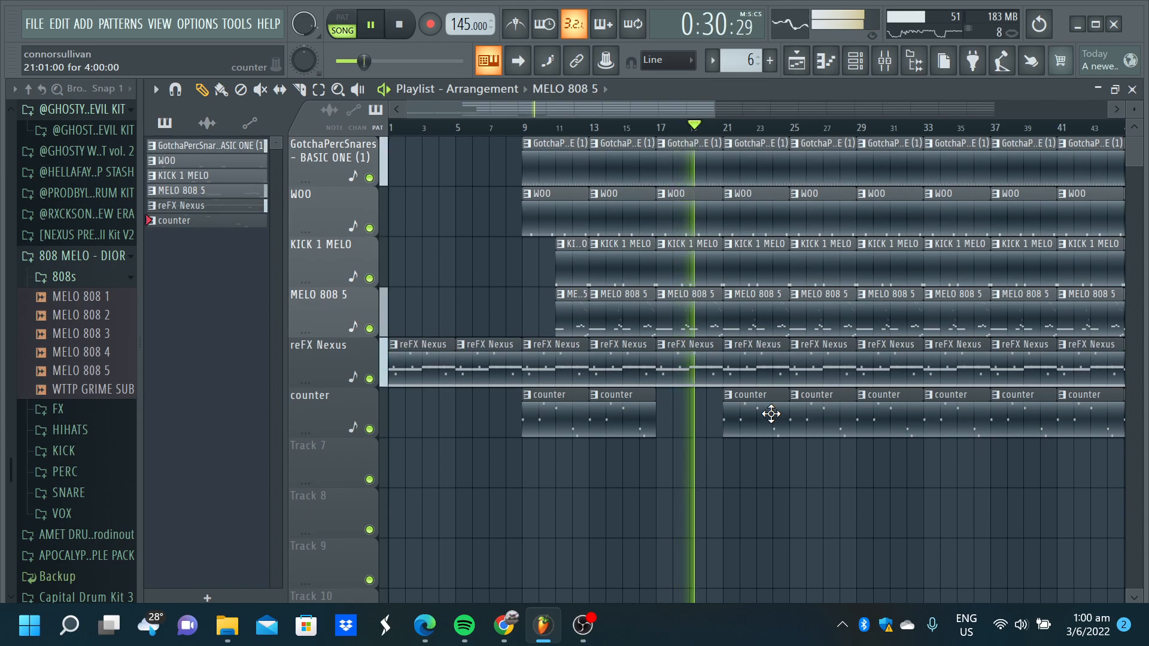
{"action": "right_click", "coordinate": [773, 415]}
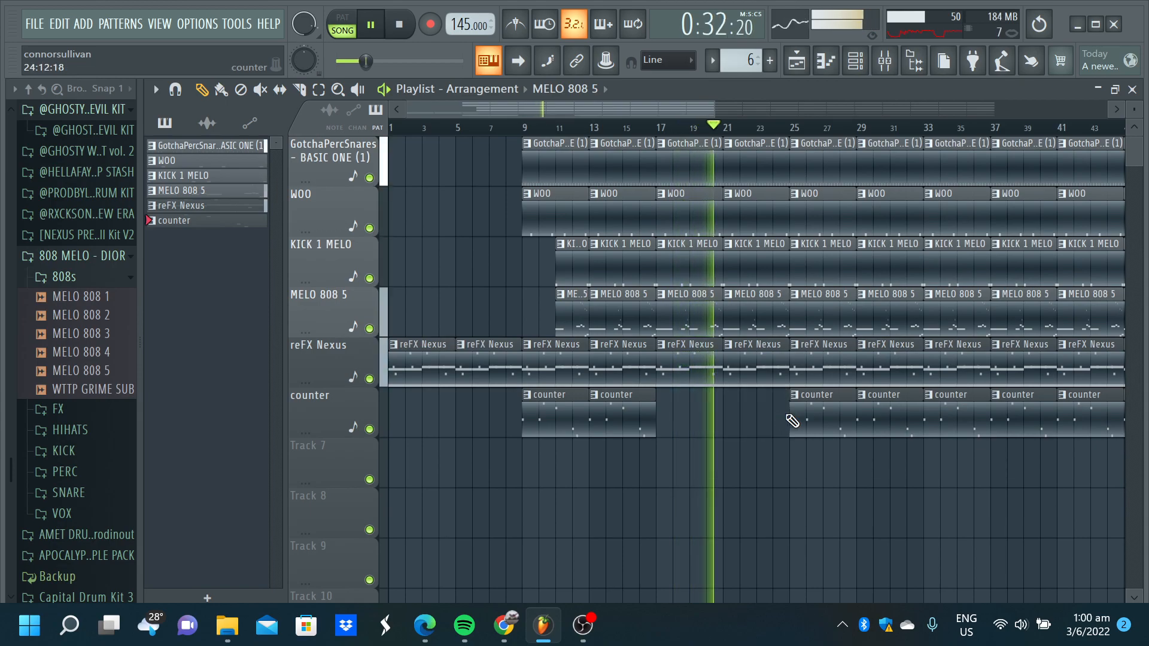
- Stop playback and switch to OBS
{"action": "key", "text": "space"}
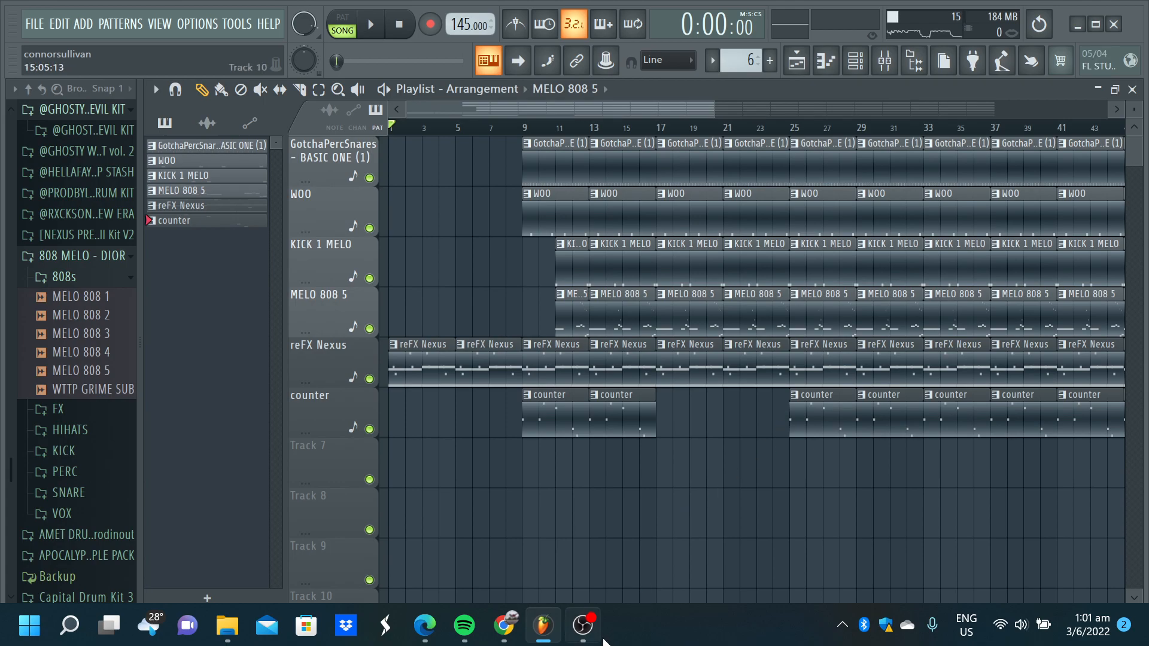
{"action": "left_click", "coordinate": [582, 626]}
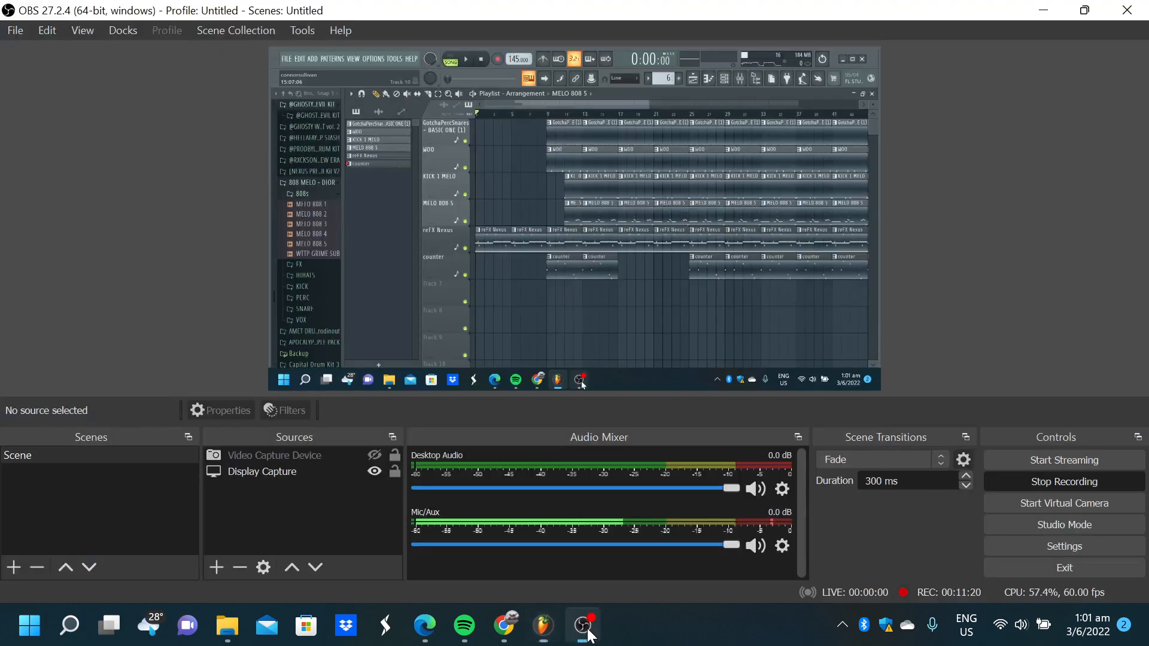